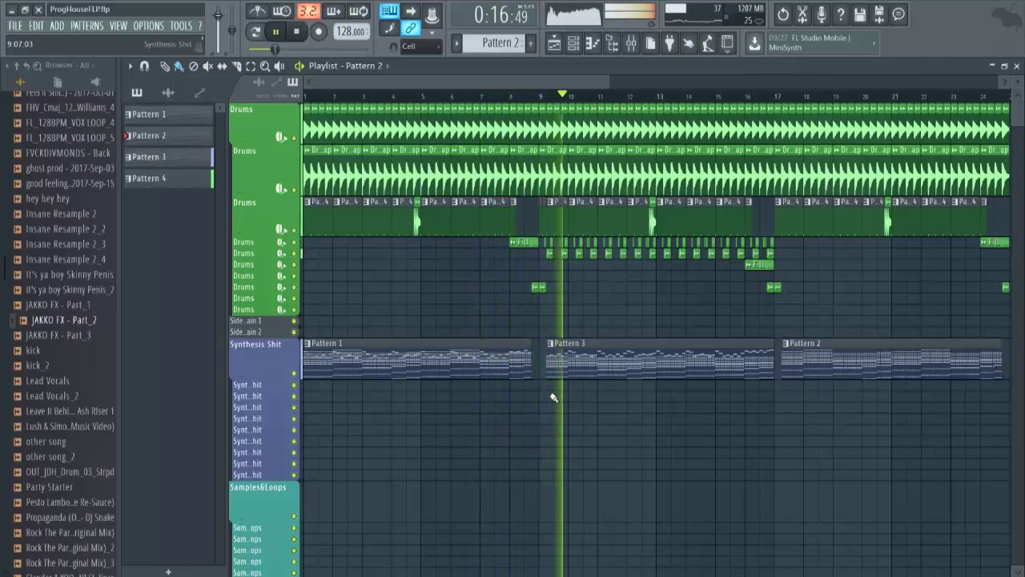
scroll(552, 397, down, 5)
scroll(553, 397, up, 5)
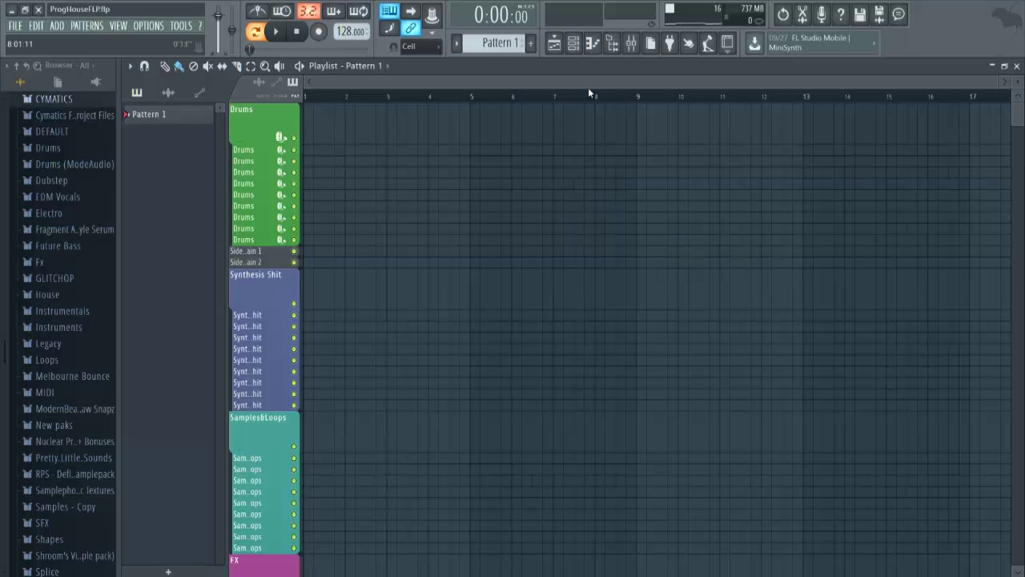
- Open the BS1 channel's piano roll from the Channel rack
click(577, 46)
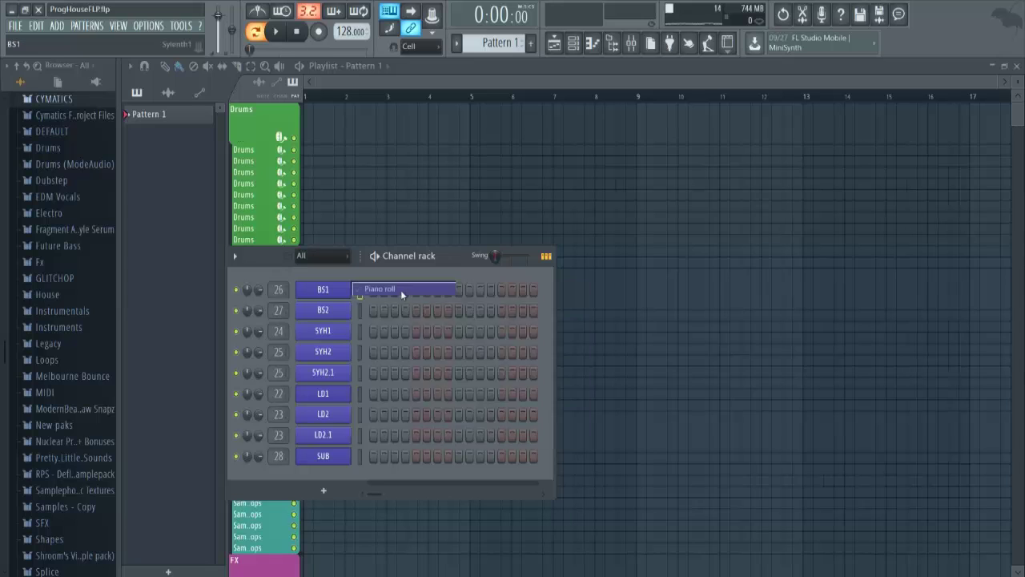
right_click(348, 287)
click(401, 292)
scroll(238, 323, up, 2)
scroll(238, 333, up, 8)
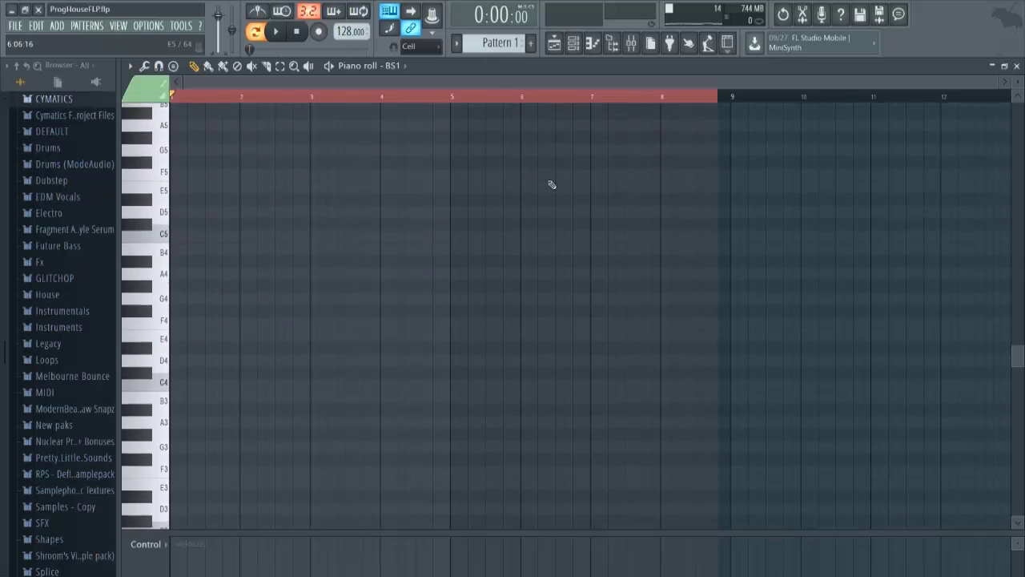
scroll(222, 266, up, 1)
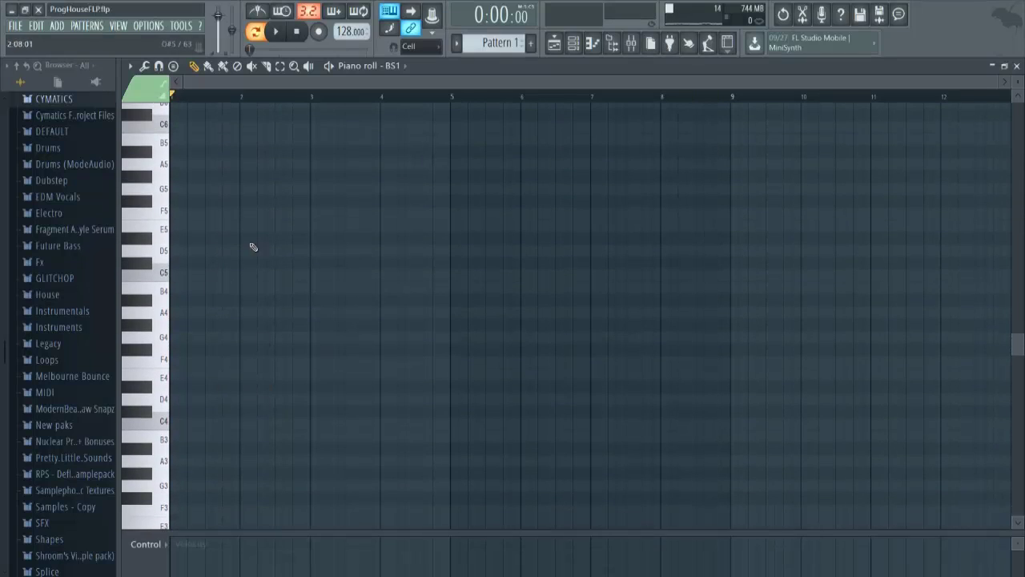
- Paste the copied eight-bar bass melody into the BS1 piano roll and play it through
key(ctrl+v)
scroll(402, 275, down, 3)
scroll(397, 297, up, 2)
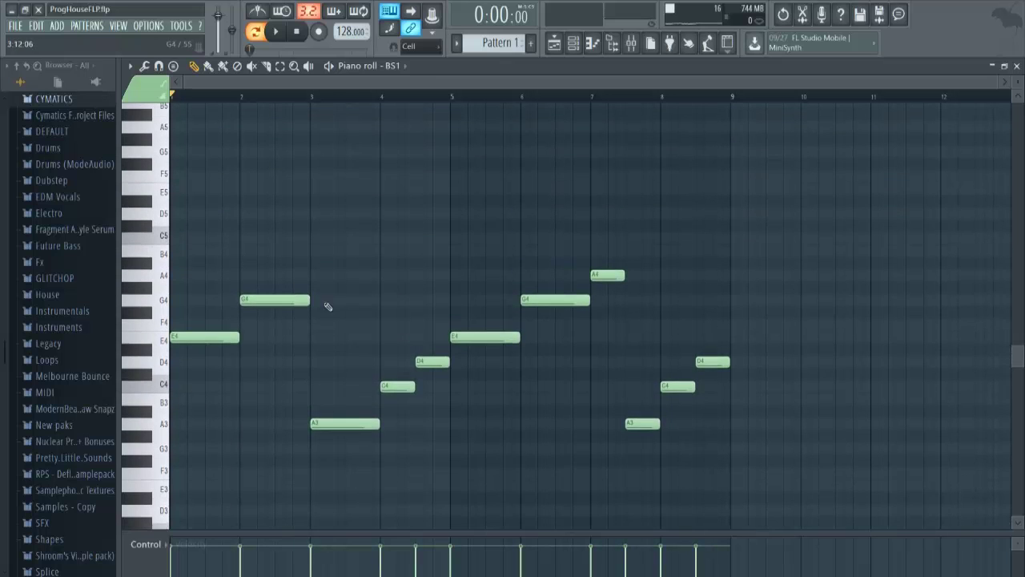
scroll(366, 299, down, 3)
scroll(357, 327, up, 4)
scroll(322, 273, down, 2)
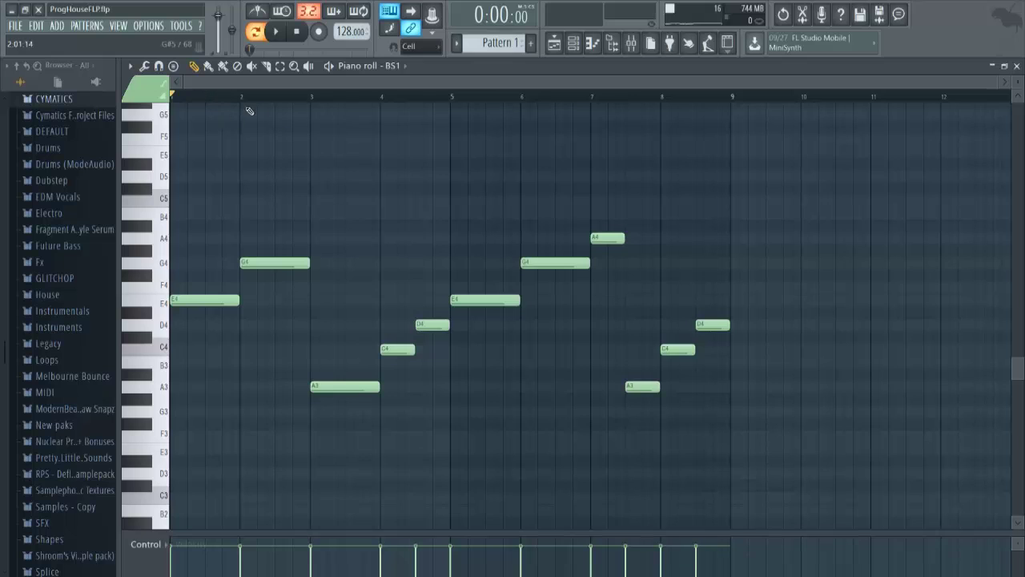
drag(279, 99, 726, 98)
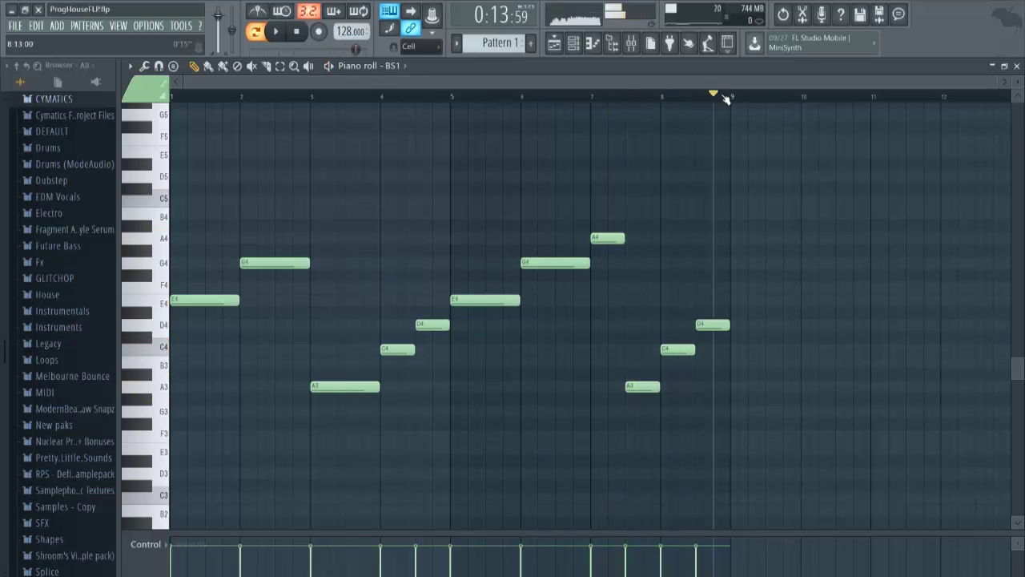
click(181, 98)
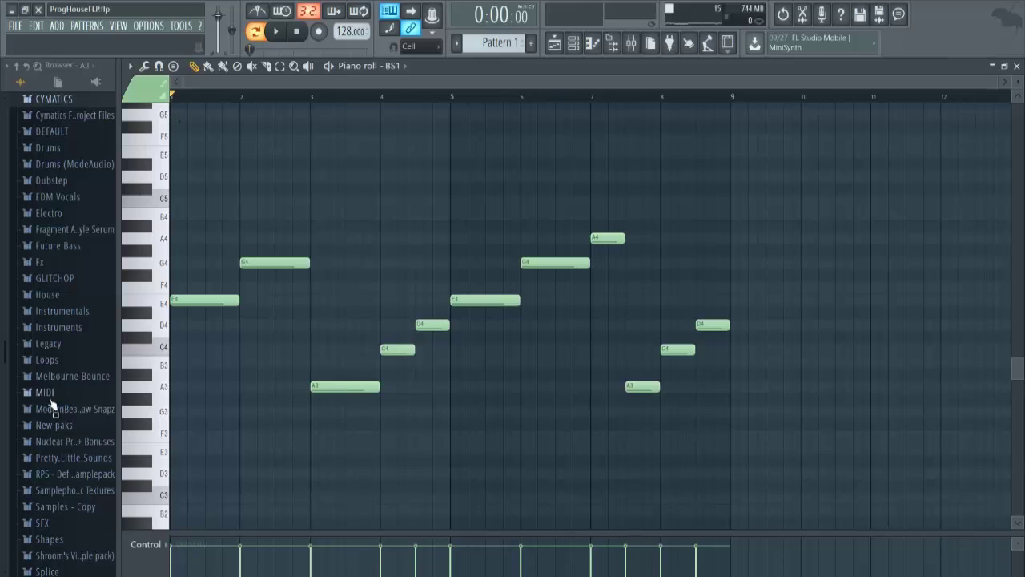
- Shorten the first E4 note in bar 1 to a length of one step
scroll(348, 323, down, 1)
scroll(224, 90, up, 3)
drag(269, 83, 240, 84)
scroll(394, 340, down, 1)
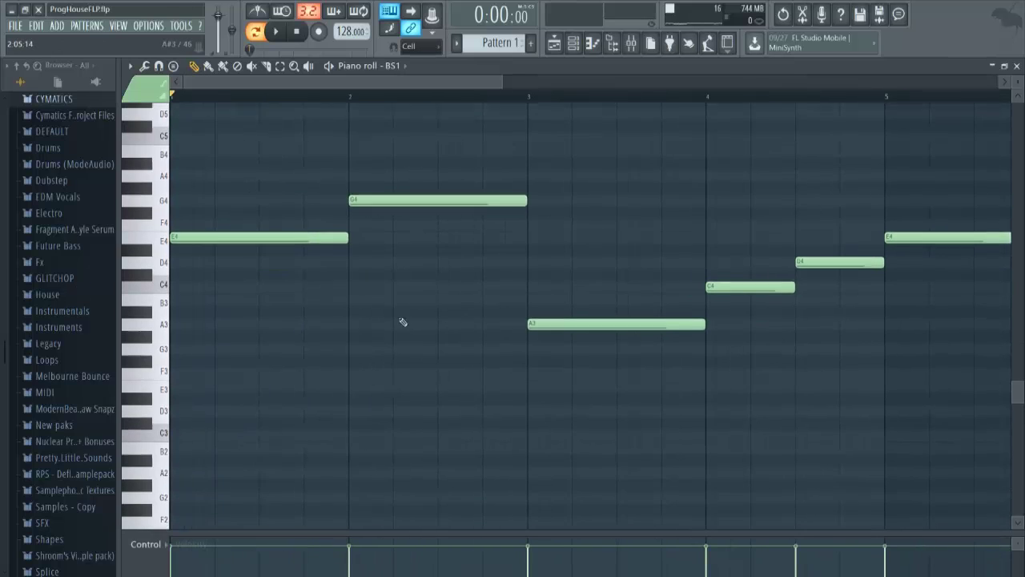
scroll(396, 342, up, 4)
scroll(350, 424, down, 2)
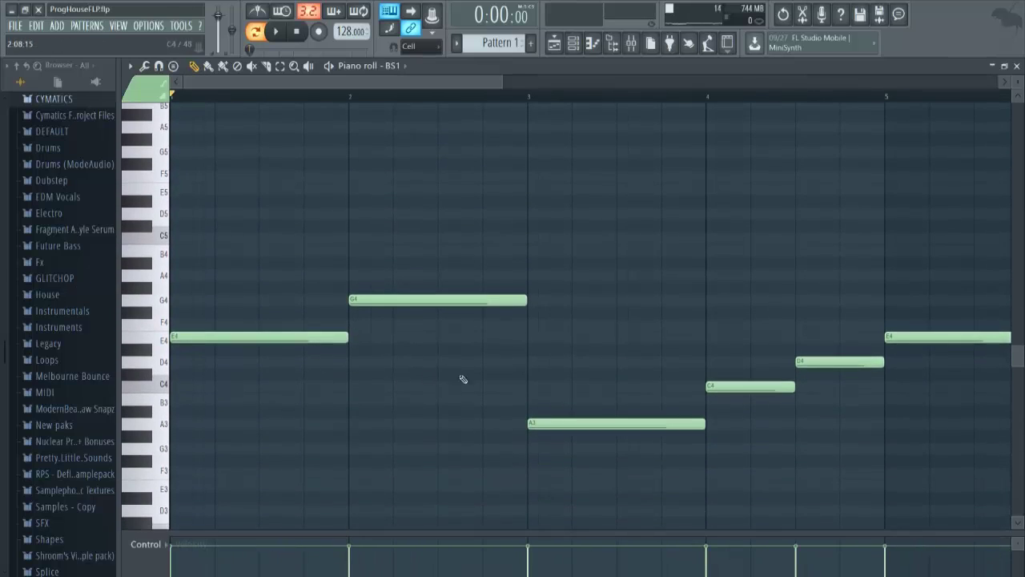
drag(343, 340, 217, 381)
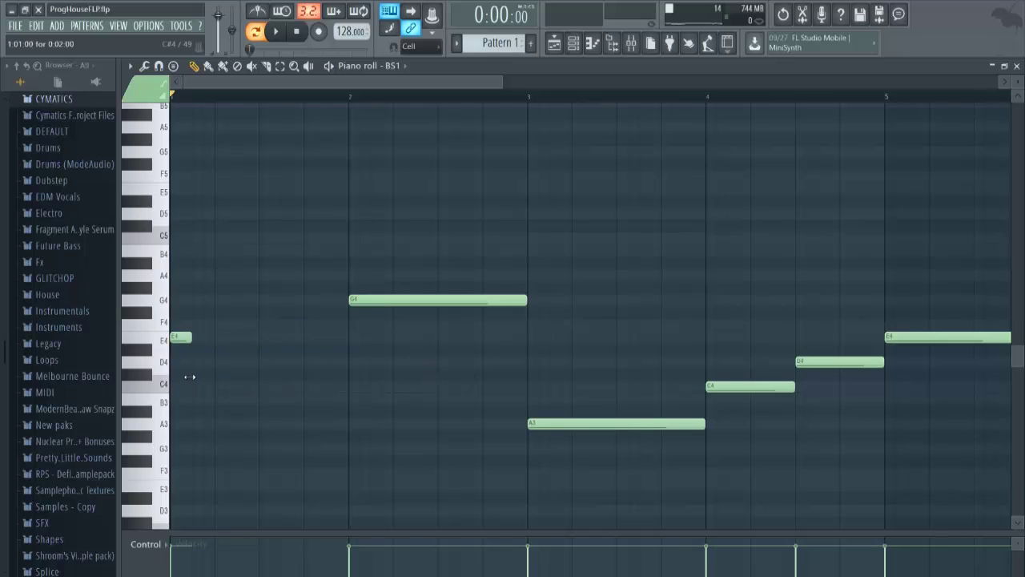
click(193, 345)
right_click(192, 348)
drag(190, 337, 180, 339)
- Add consecutive one-step E4 notes after the shortened first note through step 10 of bar 1
click(186, 338)
click(197, 338)
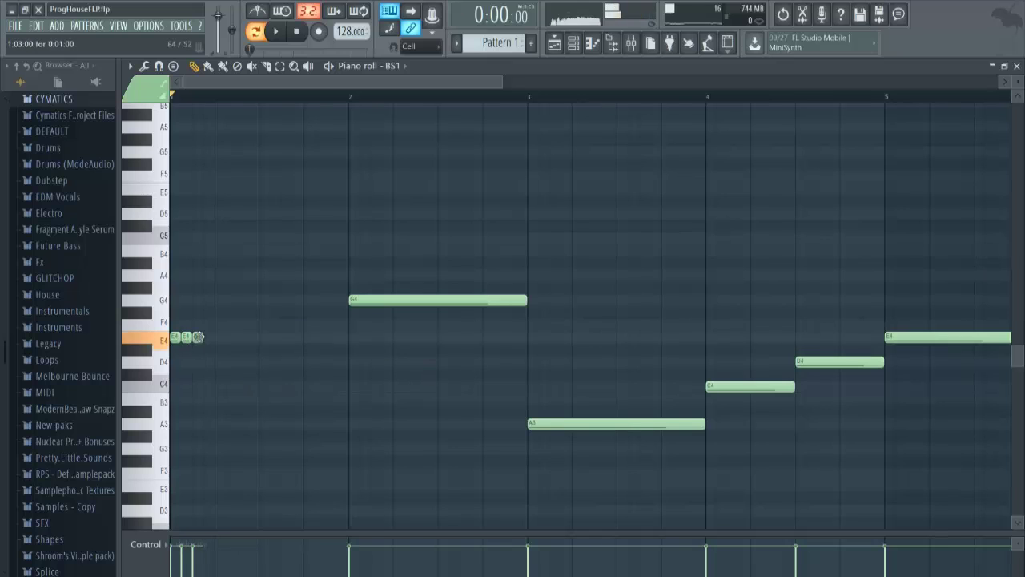
key(space)
key(space)
click(208, 337)
click(220, 337)
click(231, 336)
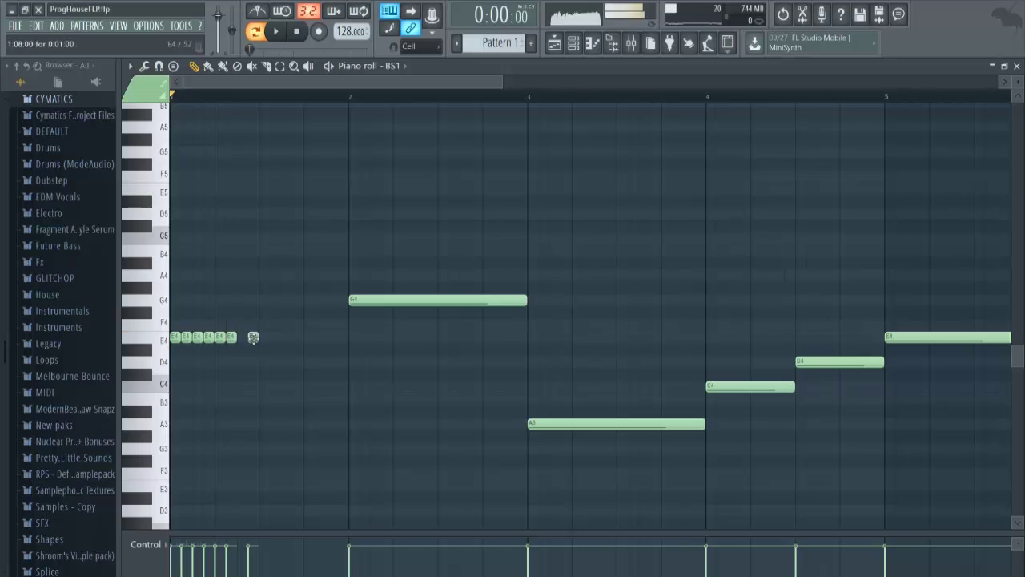
click(242, 337)
click(253, 337)
click(265, 337)
click(275, 336)
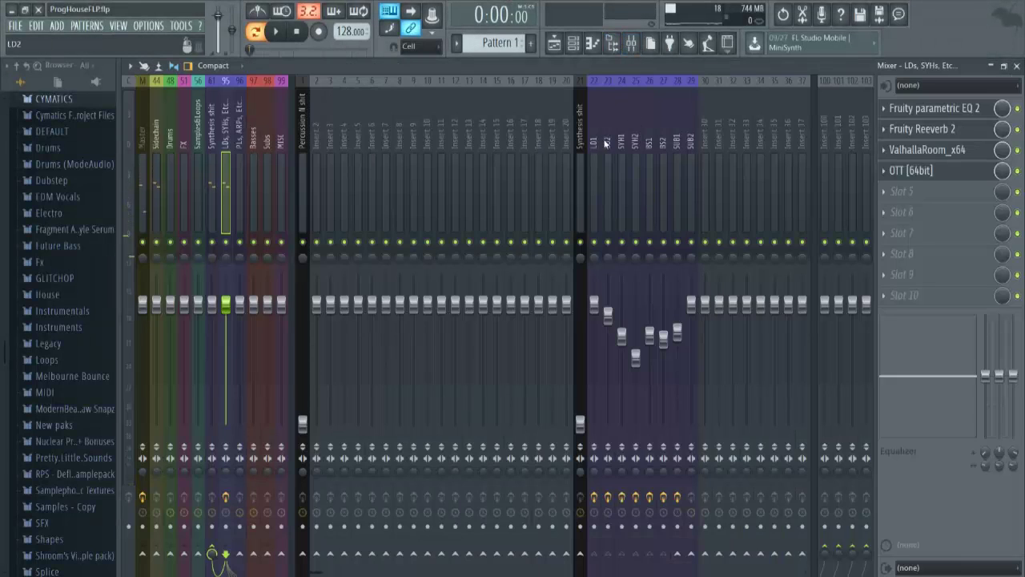
- Examine the lead, bass and sub tracks in the mixer and the OTT settings on the LDs, SYHs bus
click(607, 142)
click(664, 141)
click(690, 141)
click(226, 160)
click(913, 170)
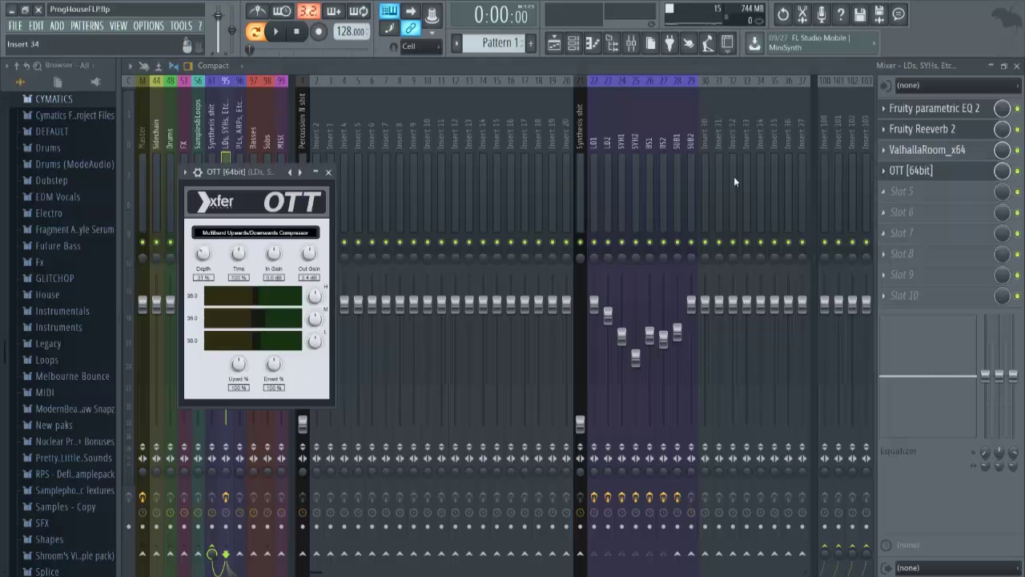
click(234, 142)
click(212, 144)
click(224, 145)
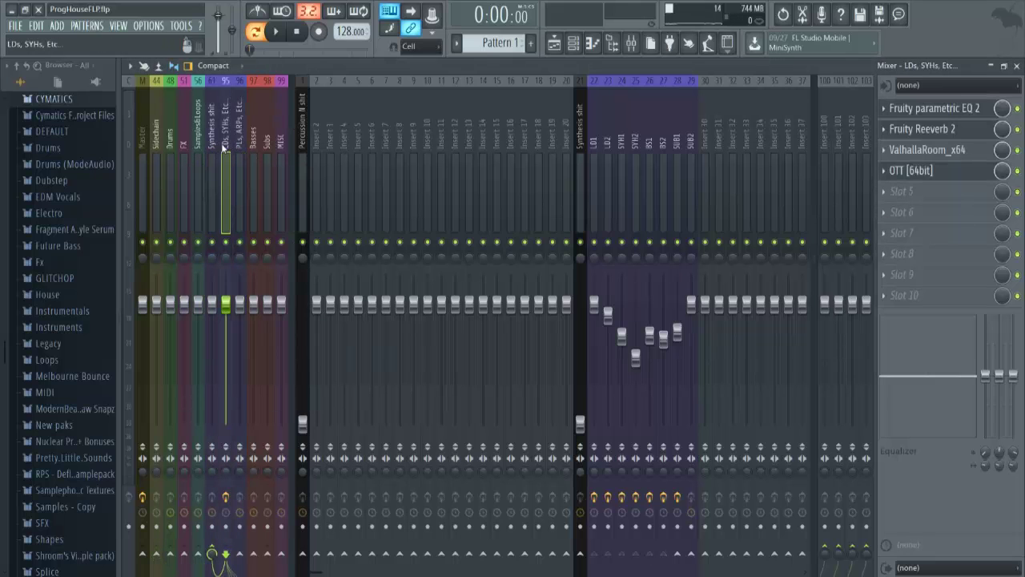
click(160, 152)
- Select all the repeated BS1 notes and trim their ends slightly to leave small gaps between them
key(space)
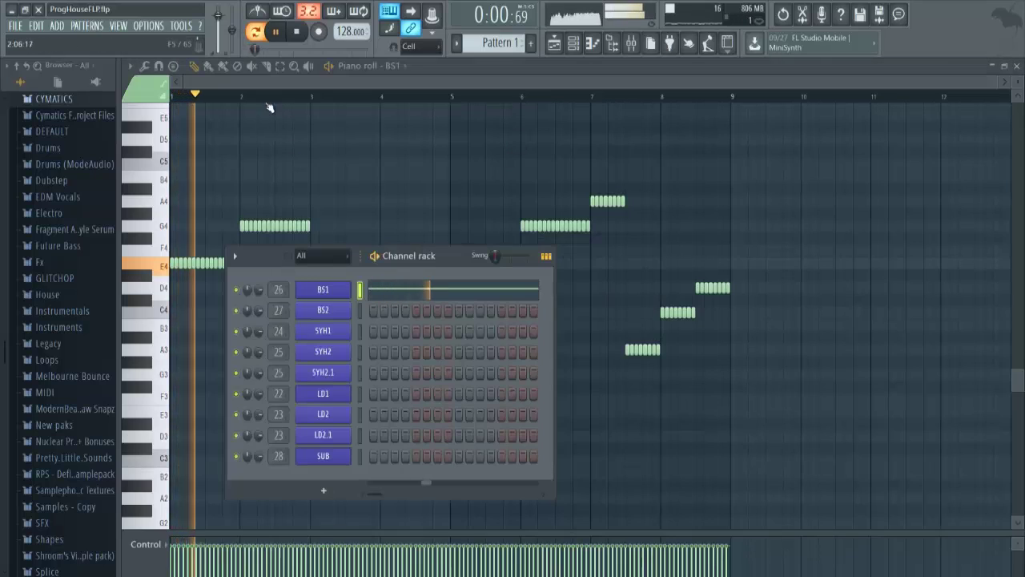
key(F6)
key(space)
drag(794, 441, 107, 190)
scroll(318, 103, up, 8)
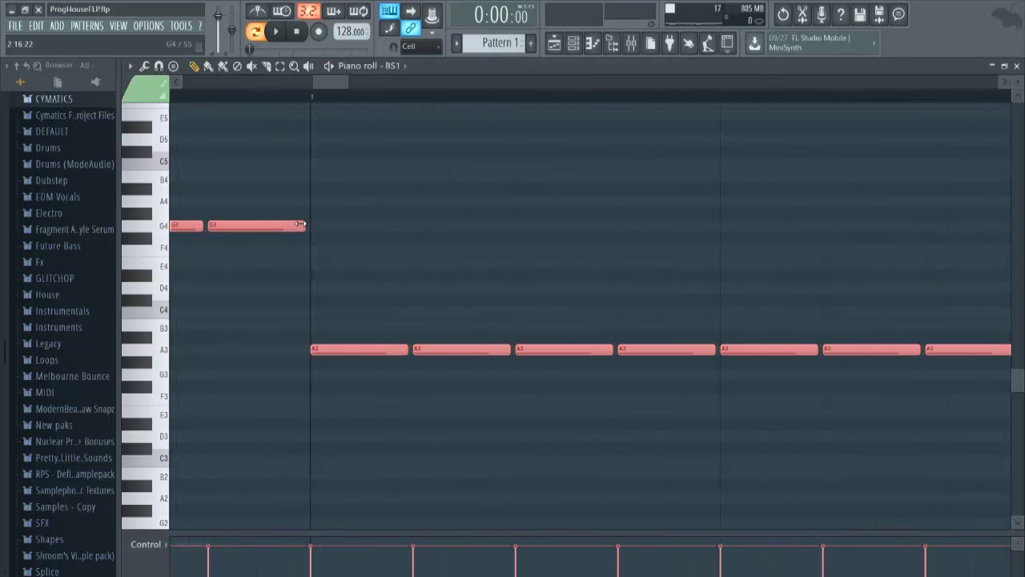
- Play back the trimmed BS1 bass pattern from the start and review its notes
key(space)
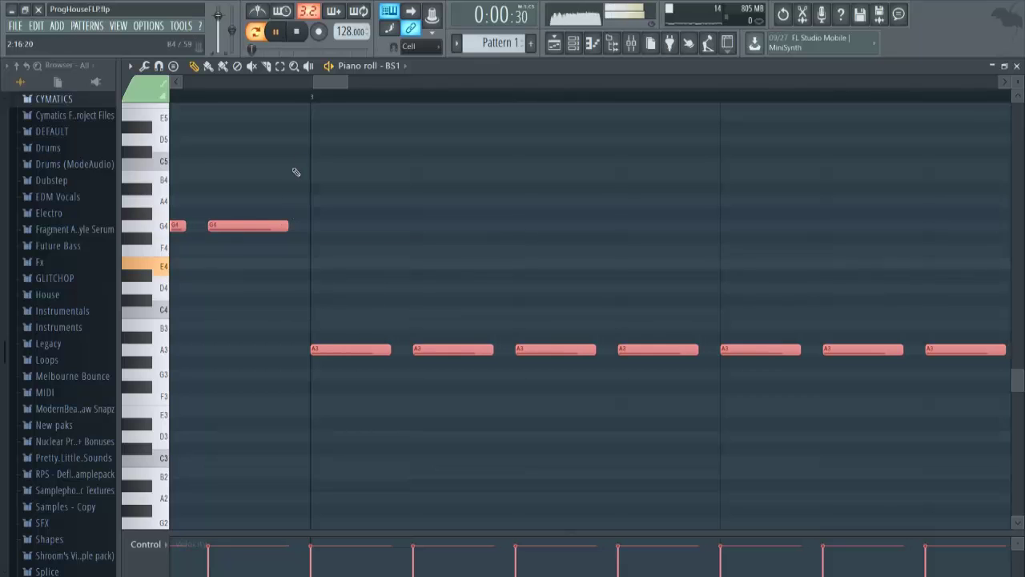
scroll(319, 104, down, 6)
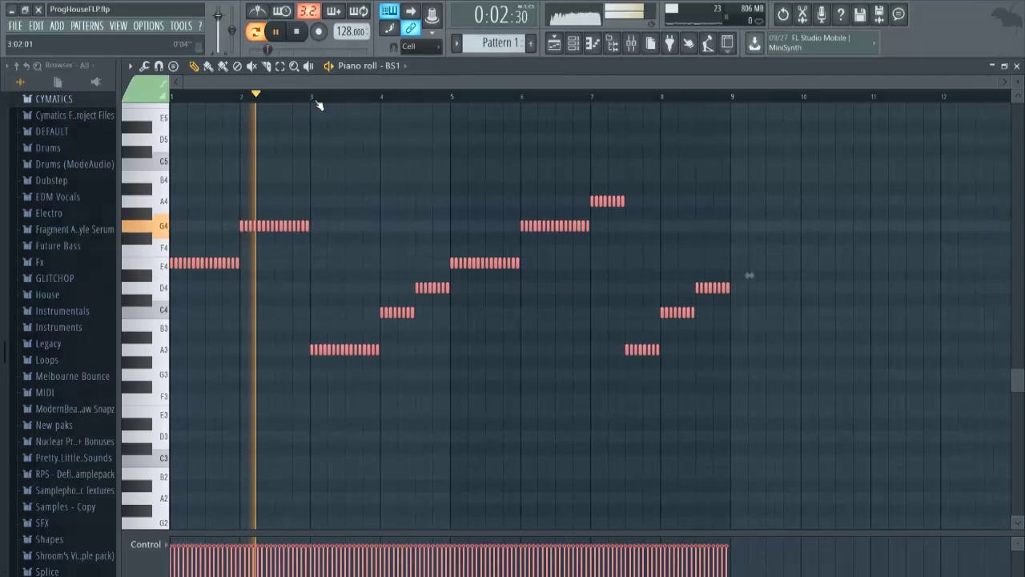
scroll(329, 176, down, 4)
scroll(420, 231, up, 2)
scroll(420, 231, up, 4)
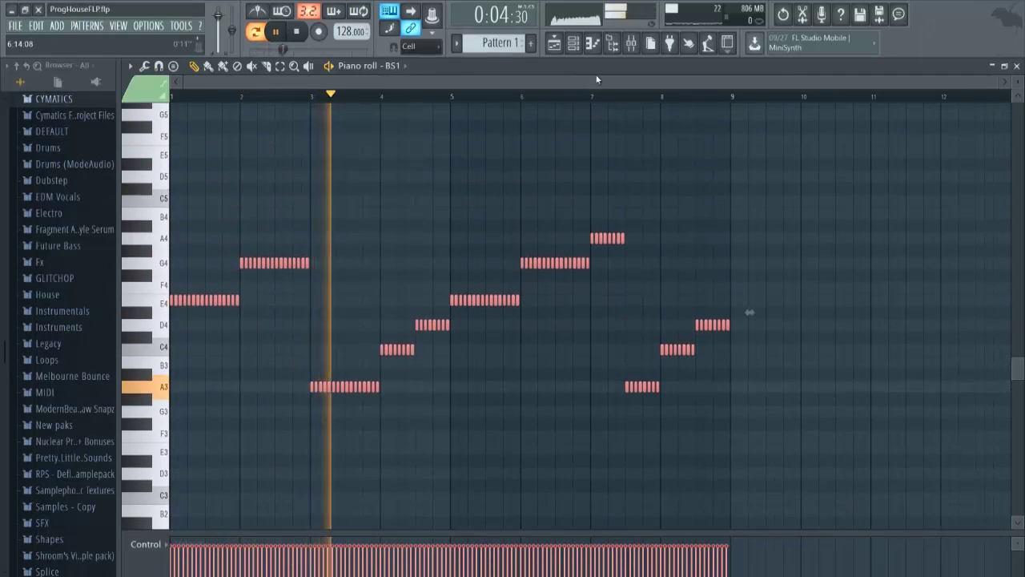
scroll(421, 230, down, 8)
key(space)
- Copy the BS1 notes to the BS2 channel and lower them one octave, except the A3 notes in bar 3
key(F6)
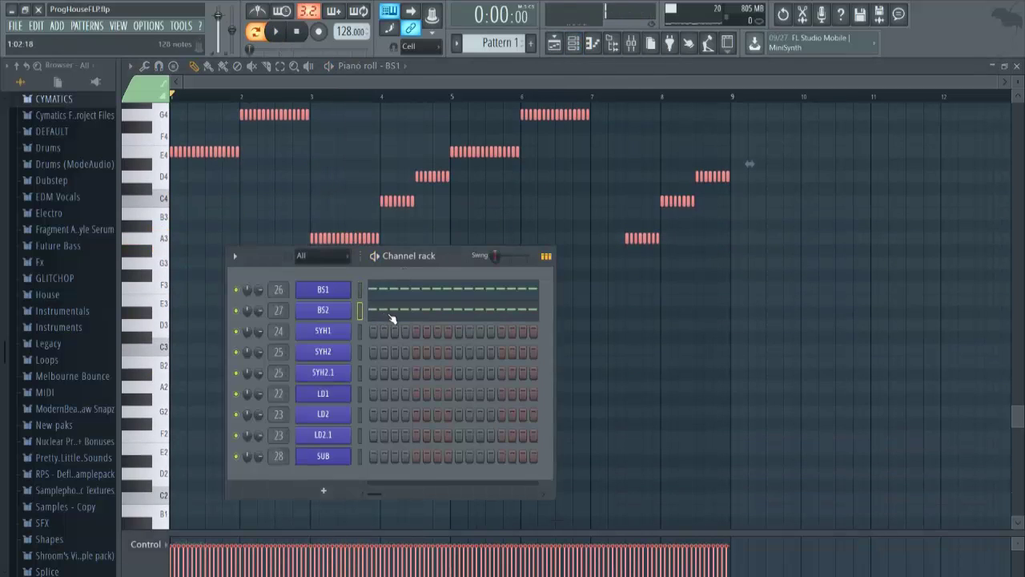
key(F6)
key(space)
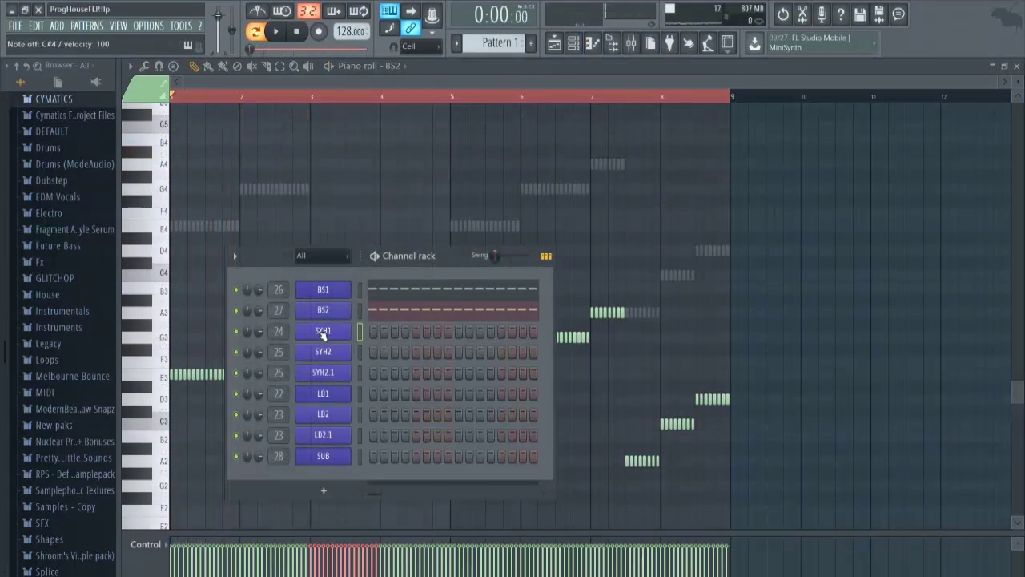
- Open the SYH1 channel's empty piano roll with the bass notes as ghost reference
right_click(320, 332)
click(375, 331)
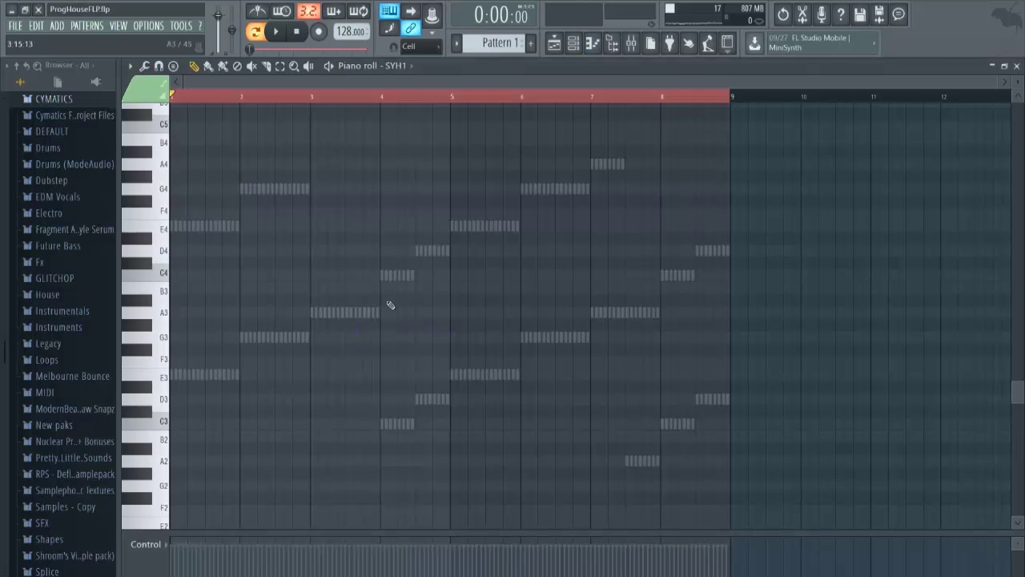
scroll(377, 309, down, 1)
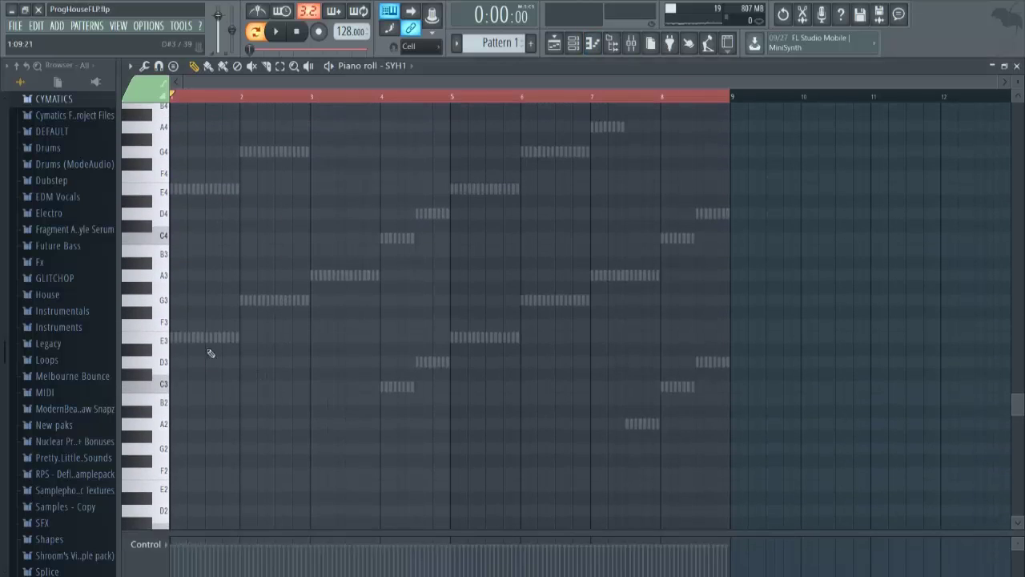
key(F6)
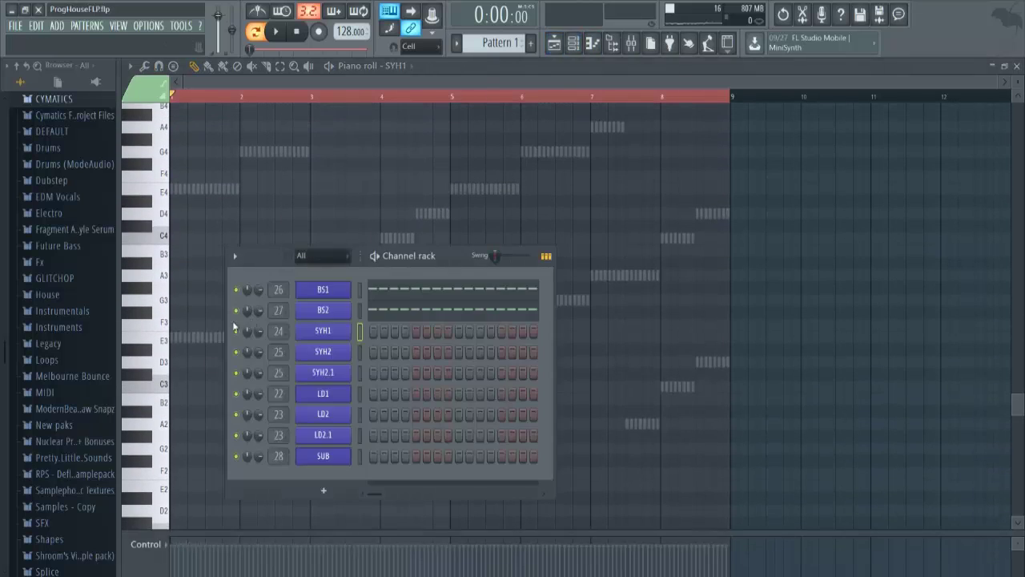
click(174, 338)
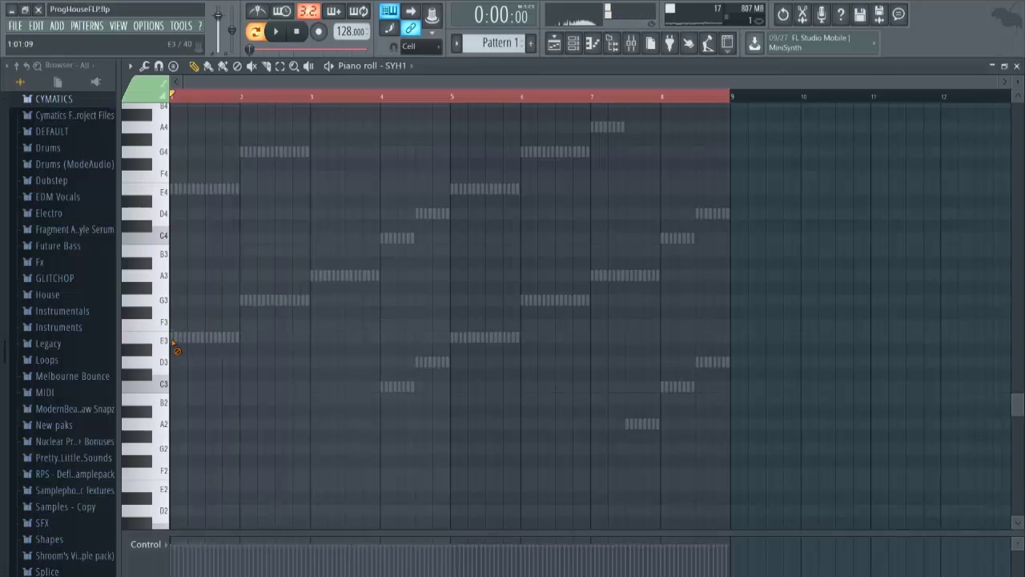
click(573, 44)
- Draw an E note in bar 1, raise it to E4 and stretch it to one full bar
click(171, 338)
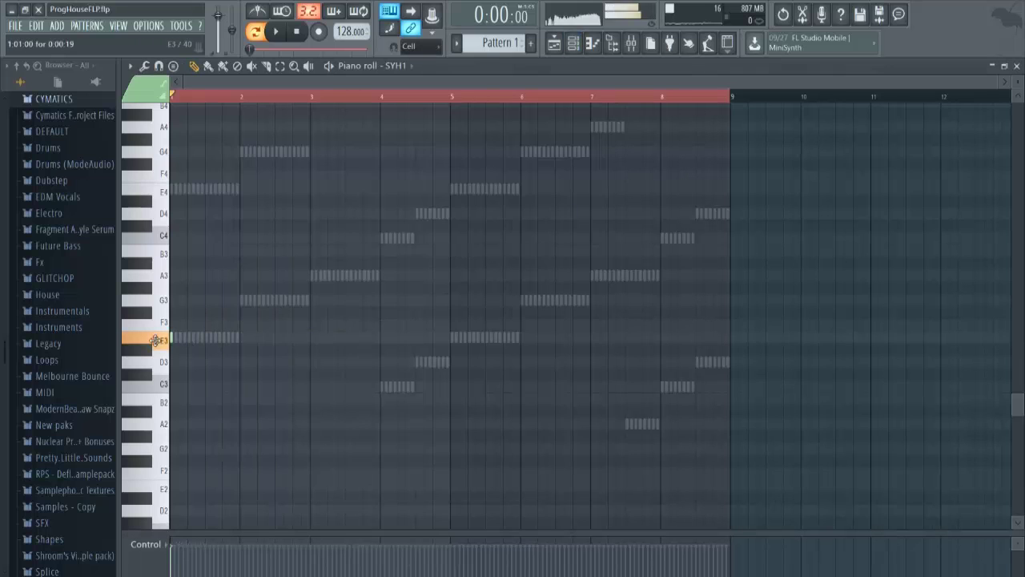
drag(176, 340, 242, 350)
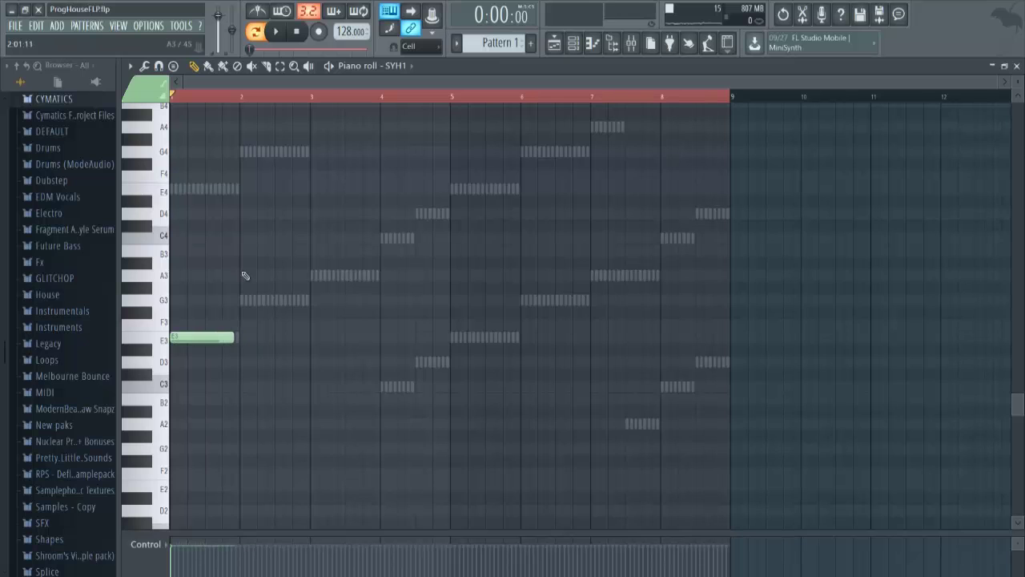
drag(241, 98, 250, 376)
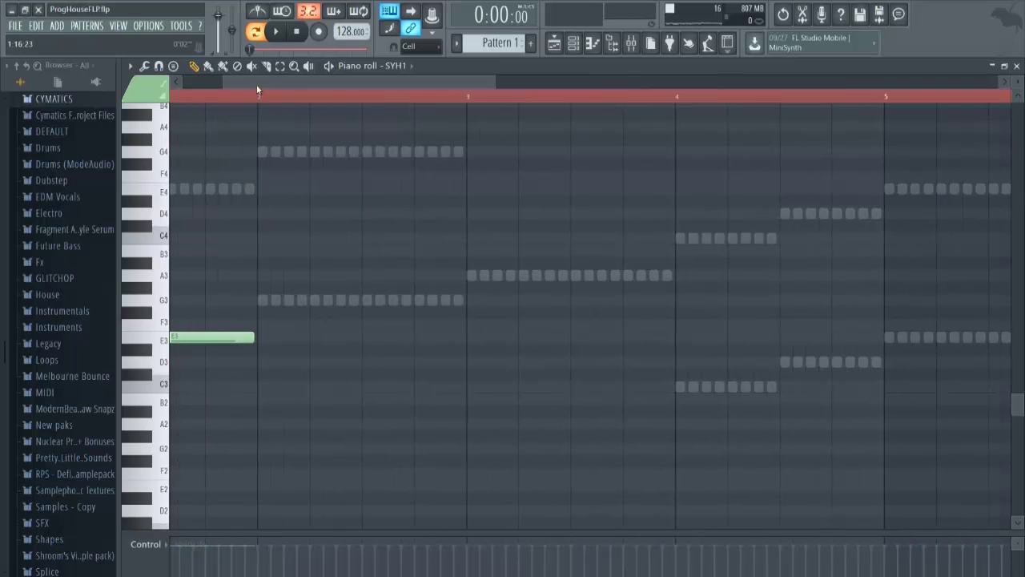
drag(249, 83, 210, 83)
drag(224, 339, 225, 189)
scroll(377, 102, up, 2)
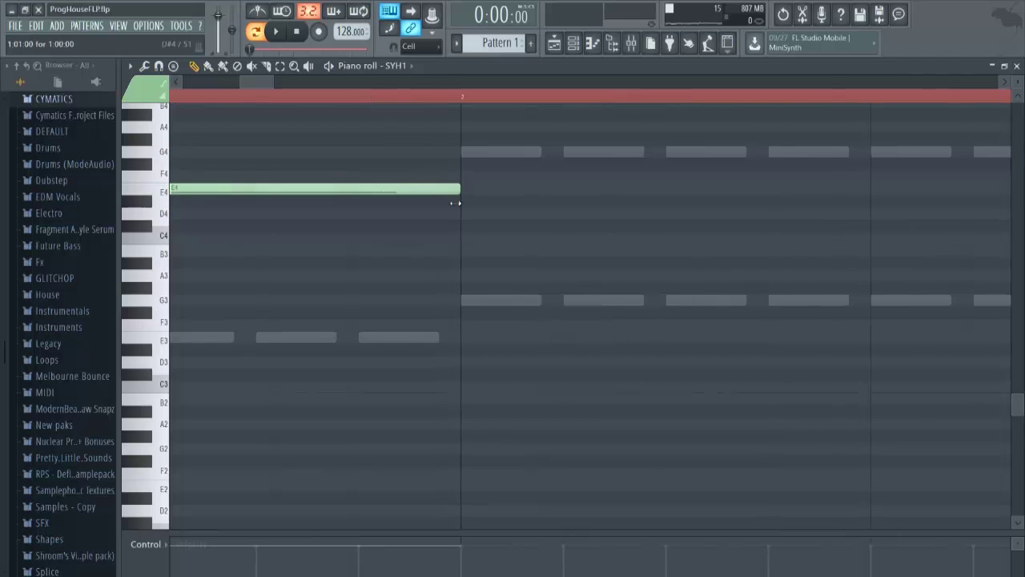
- Add a one-bar G4 in bar 2, a one-bar A3 in bar 3, and half-bar C4 and D4 notes in bar 4
scroll(449, 101, down, 2)
scroll(405, 297, up, 3)
drag(304, 288, 315, 311)
drag(598, 413, 515, 423)
drag(613, 386, 598, 387)
click(673, 362)
scroll(315, 286, up, 3)
scroll(297, 331, down, 3)
scroll(240, 318, up, 1)
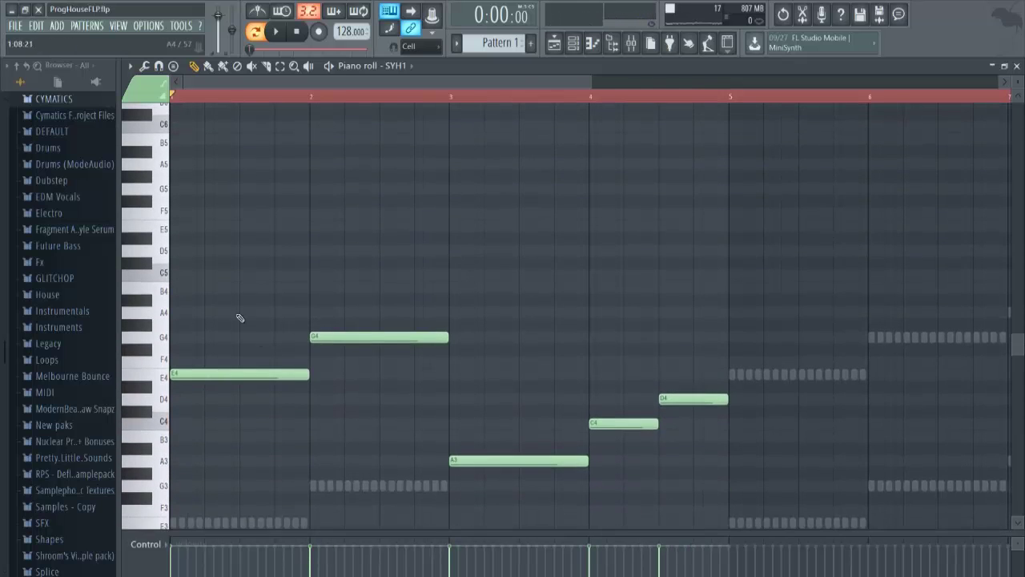
- Add a one-bar A4 note above the E4 note in bar 1 and audition the two together
click(177, 301)
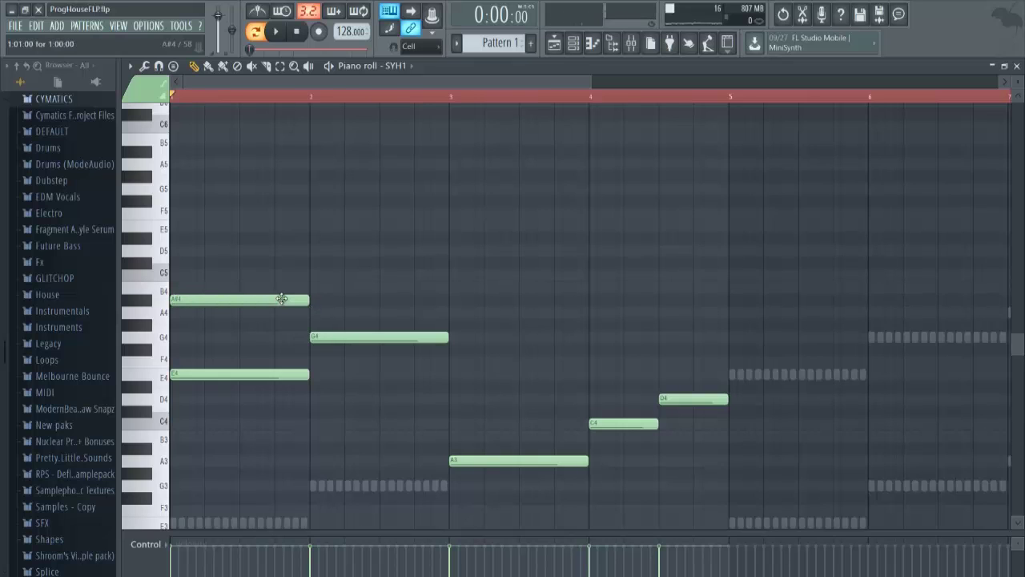
drag(281, 299, 282, 311)
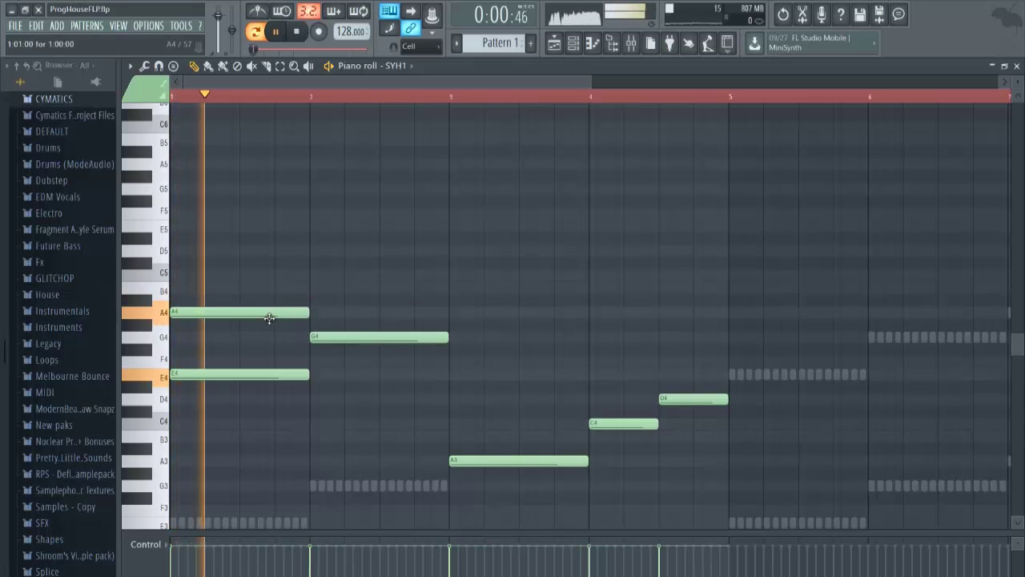
key(space)
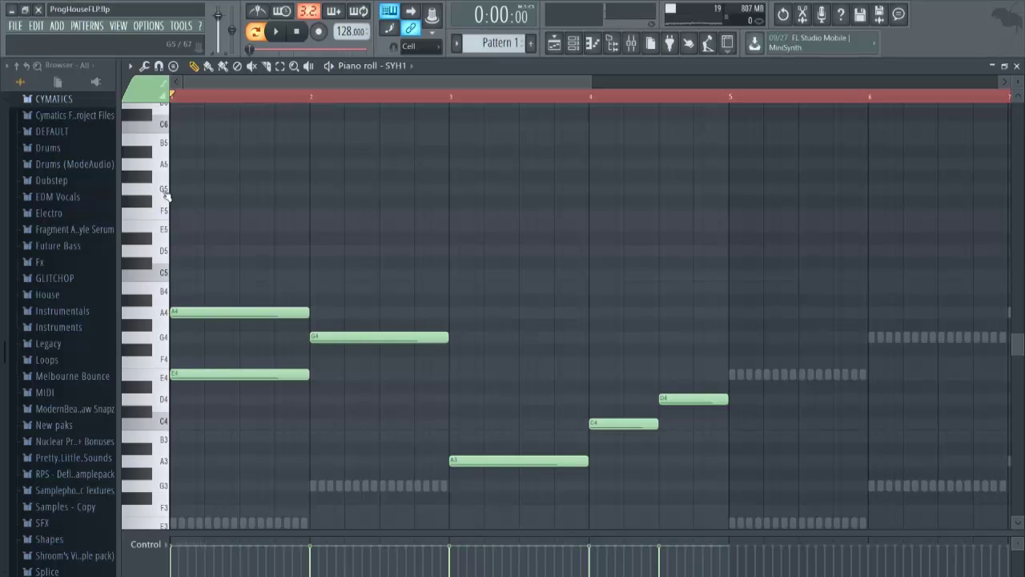
- Raise the upper note in bar 1 to B4 and add a one-bar D5 note above the G4 in bar 2, auditioning the result
drag(196, 309, 191, 289)
key(space)
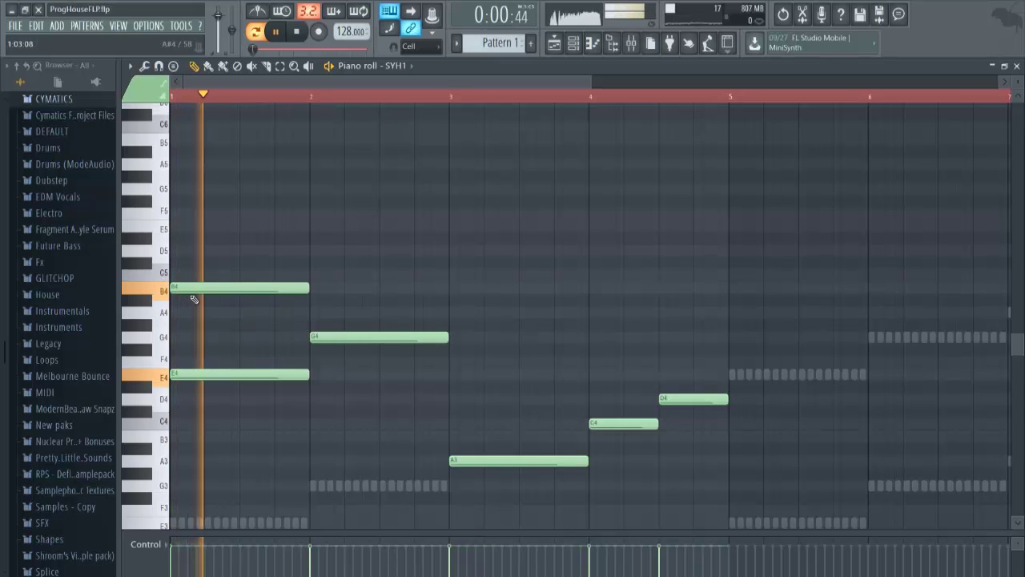
click(332, 251)
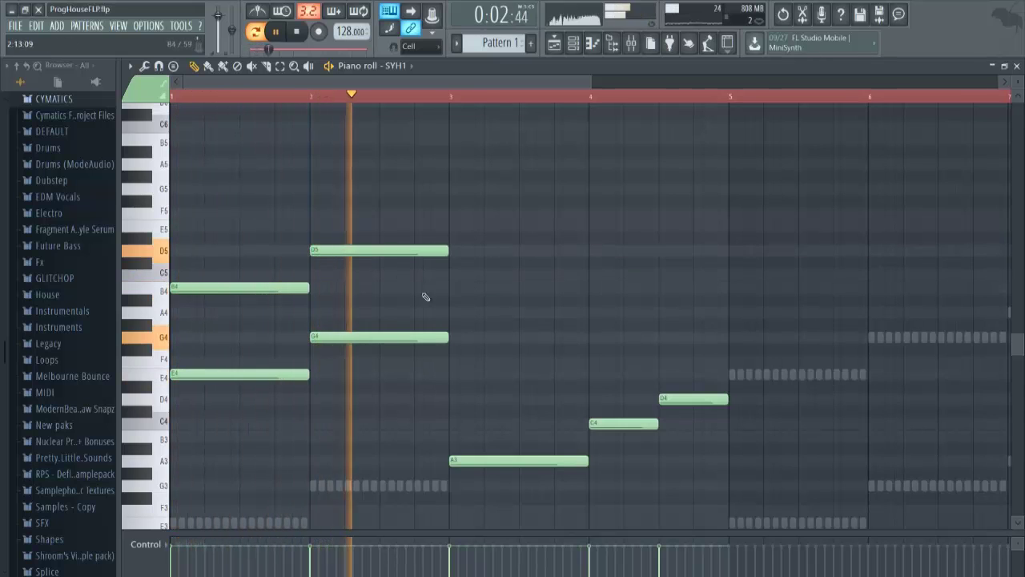
click(457, 337)
key(space)
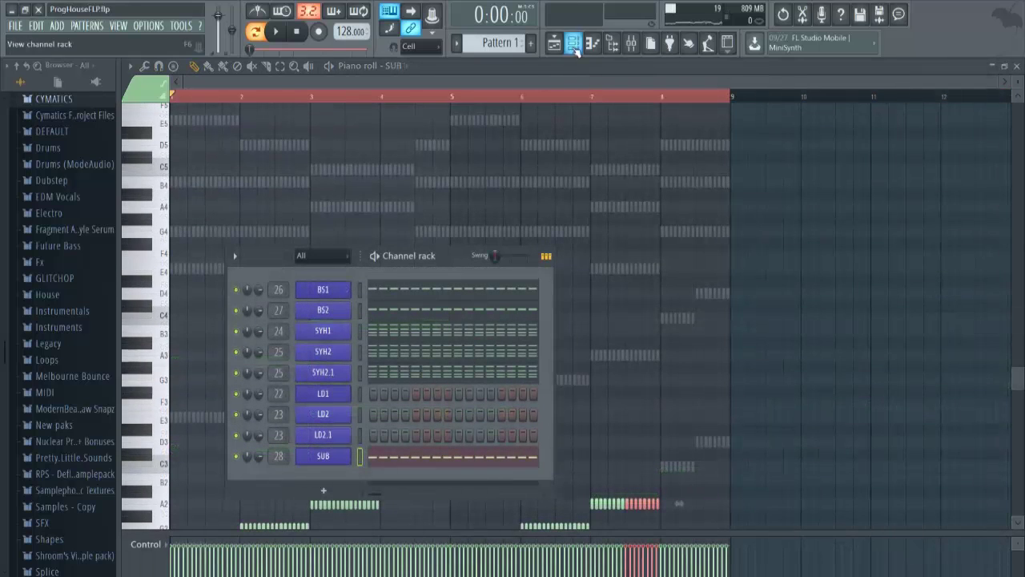
- Inspect the chopped bass notes of the BS2 channel and the full chopped chord progression of the SYH1 channel
click(391, 310)
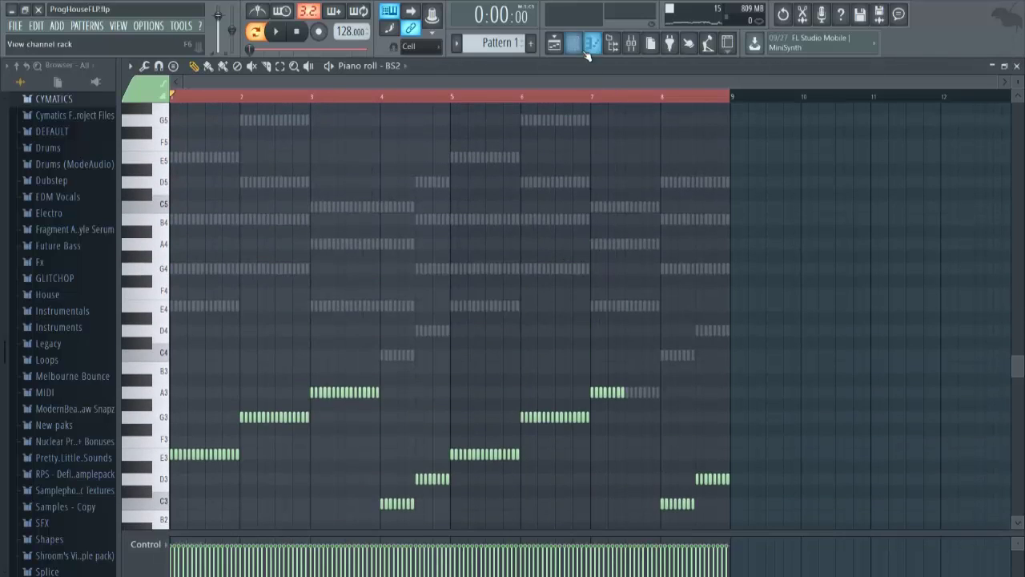
click(588, 43)
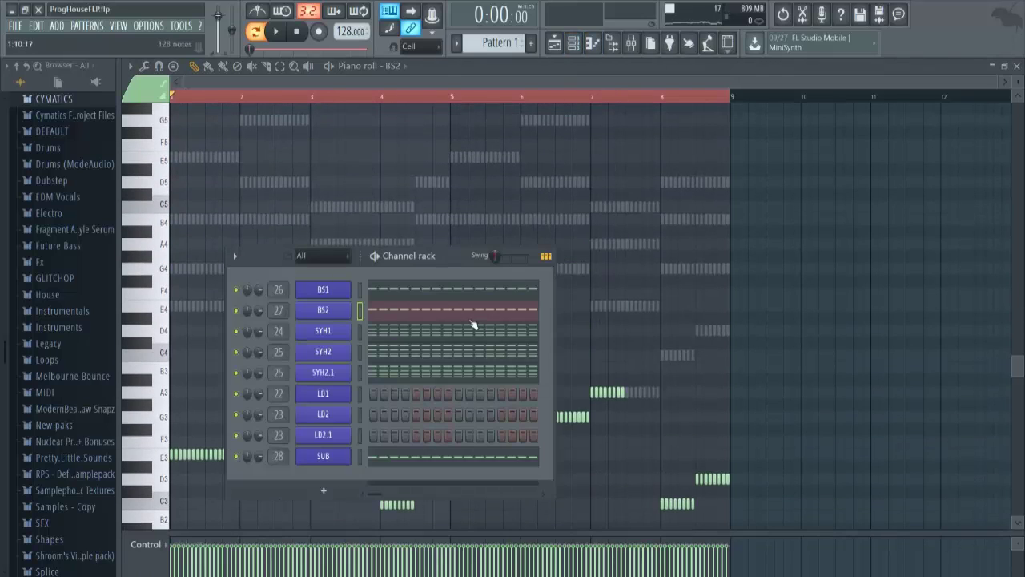
click(381, 334)
scroll(327, 377, down, 3)
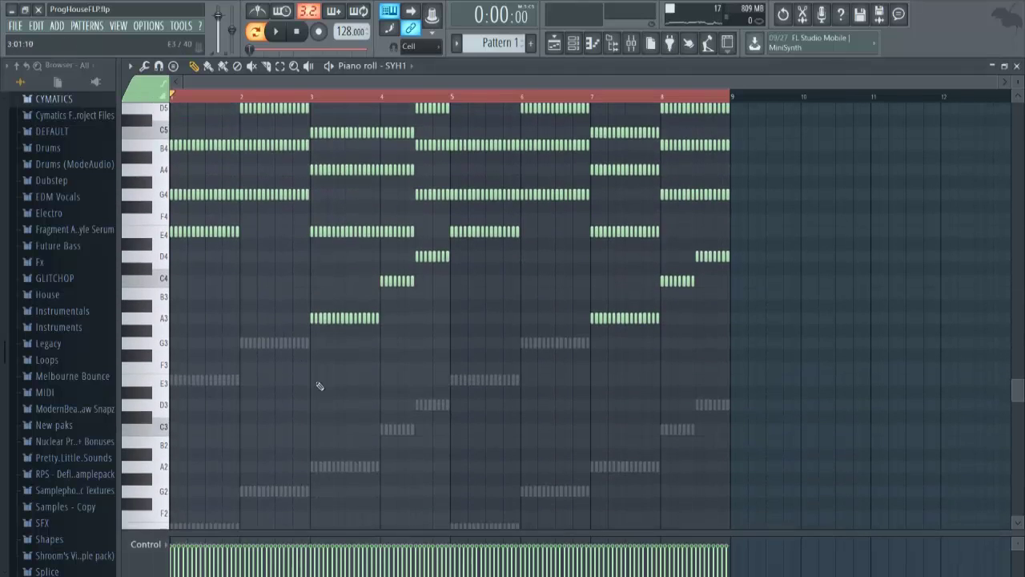
scroll(320, 376, up, 5)
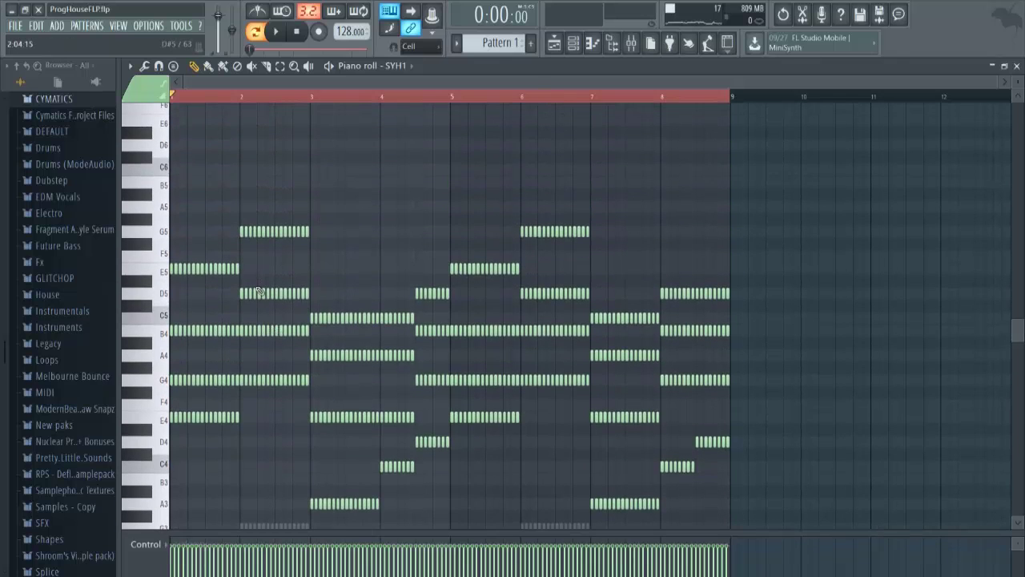
scroll(484, 273, down, 2)
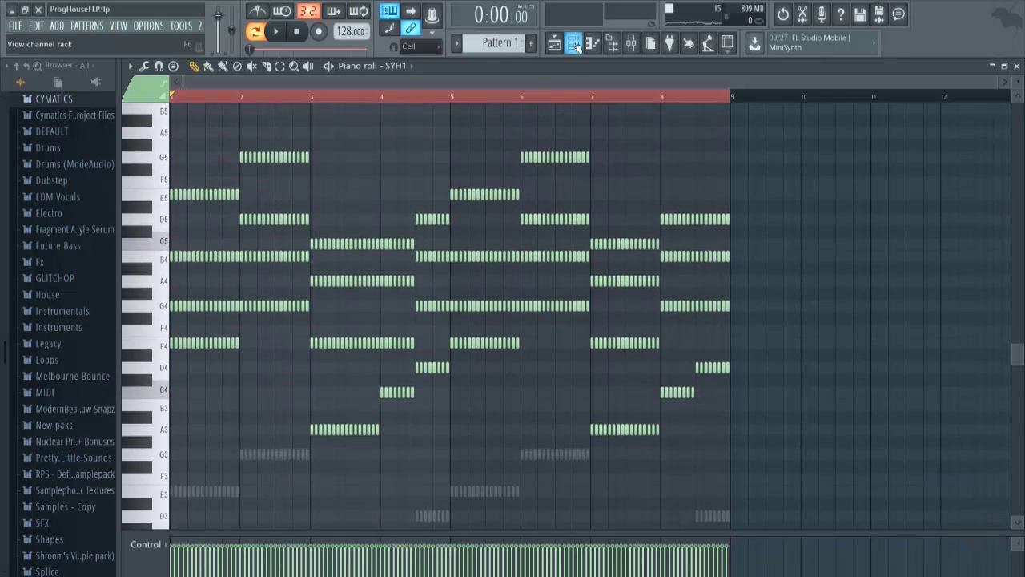
- Transpose all SYH1 chord notes up one octave and play them back
key(F6)
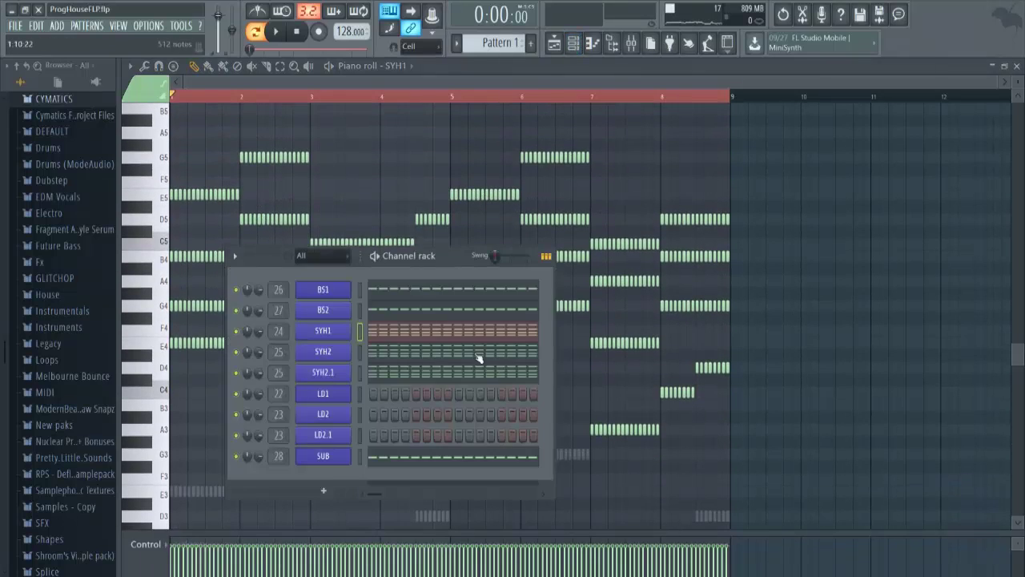
click(394, 340)
click(394, 337)
key(ctrl+a)
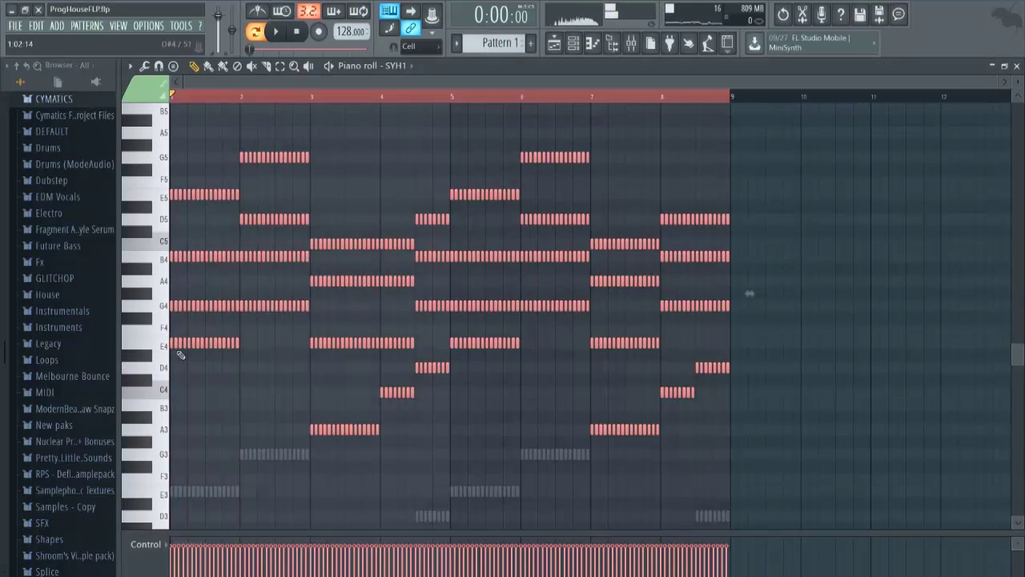
key(Up)
key(Up)
key(Up)
key(Up)
key(Up)
key(Up)
key(Up)
key(Up)
key(Up)
key(Up)
key(Up)
key(Up)
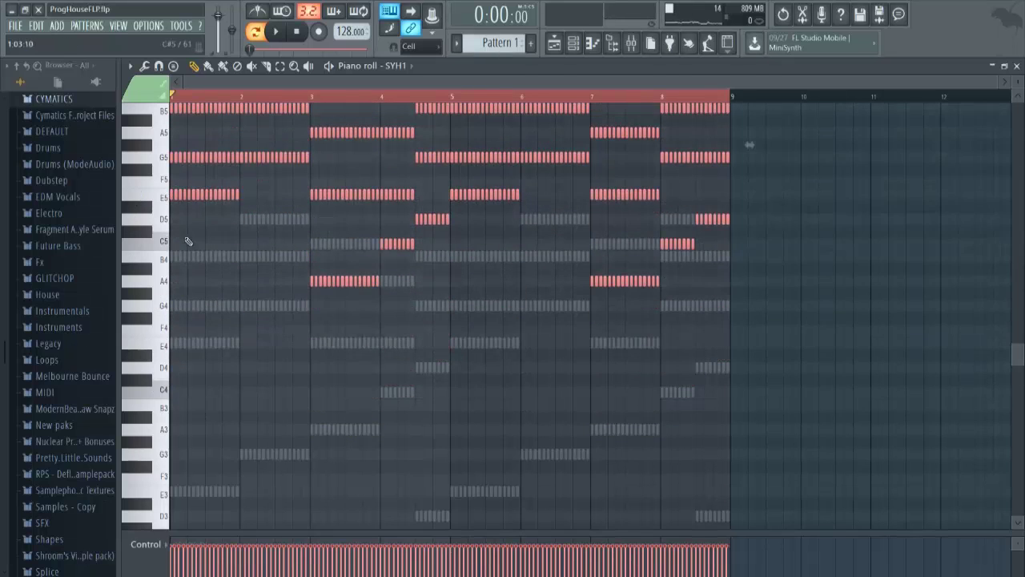
scroll(298, 404, up, 3)
scroll(291, 403, down, 2)
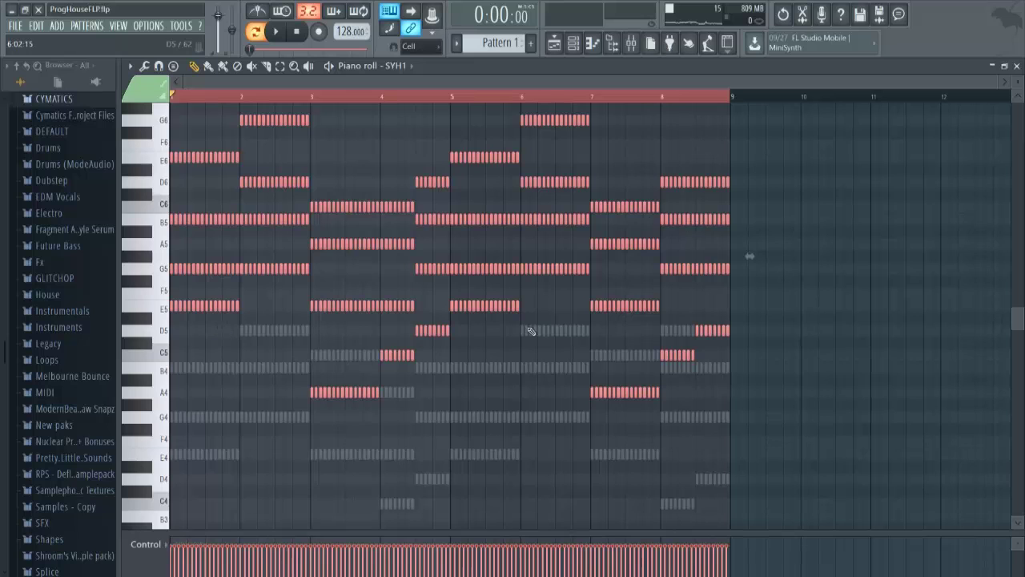
key(space)
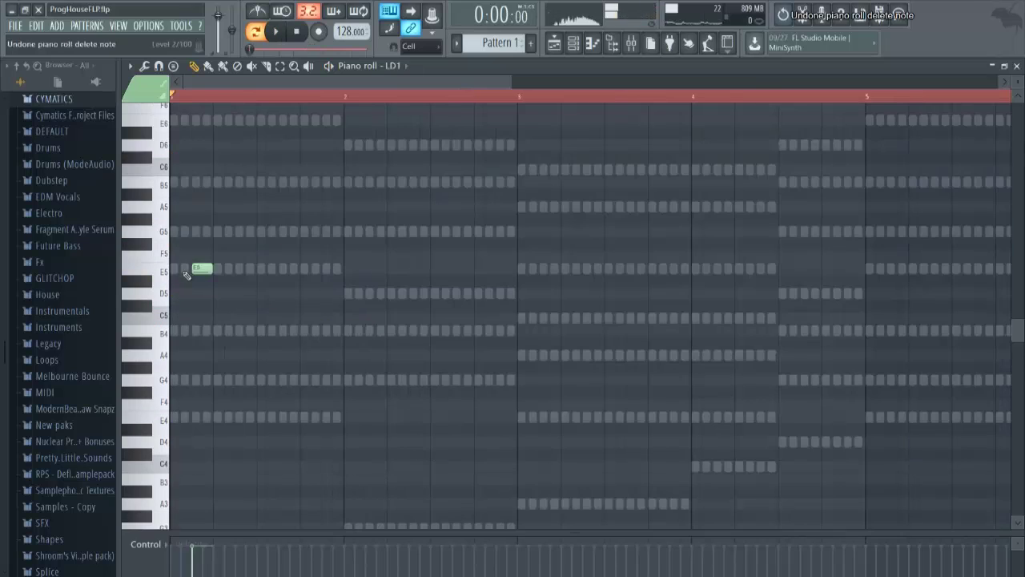
- Fill bars 1 to 4 of the LD1 piano roll with evenly repeated short E5 notes by duplicating the first ones
mouse_move(201, 268)
mouse_down()
mouse_move(272, 277)
mouse_move(166, 268)
mouse_move(259, 271)
mouse_up()
mouse_move(364, 269)
mouse_down()
mouse_move(169, 267)
mouse_move(367, 267)
mouse_move(356, 264)
mouse_up()
scroll(371, 108, down, 7)
scroll(377, 113, up, 3)
drag(404, 213, 144, 253)
key(ctrl+b)
scroll(392, 281, up, 3)
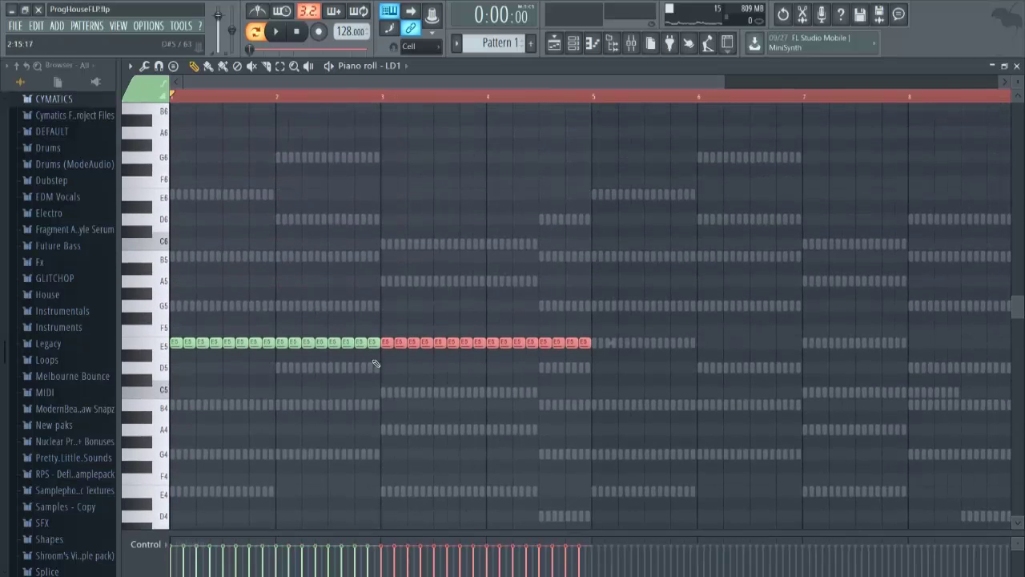
click(571, 48)
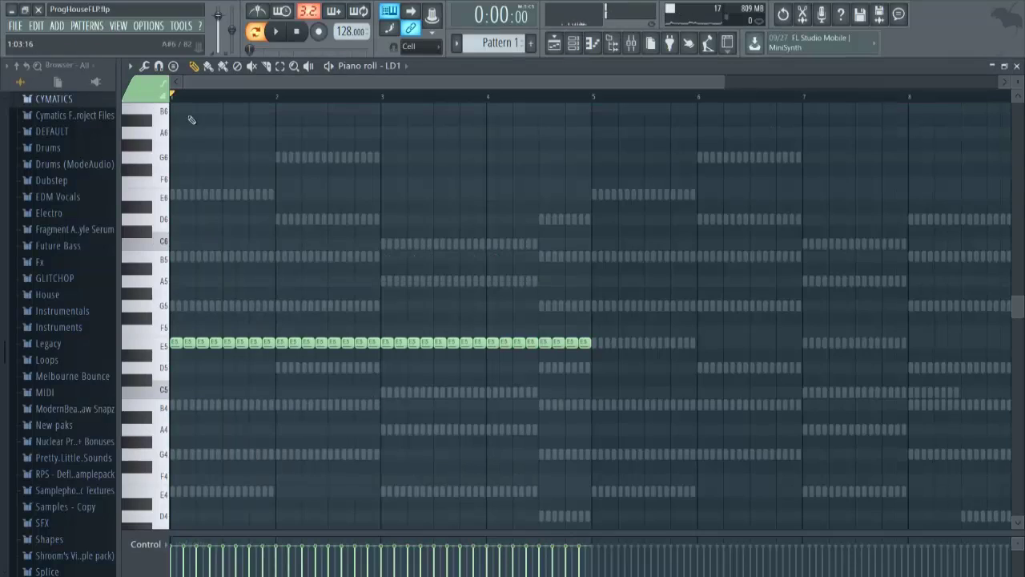
scroll(191, 110, up, 2)
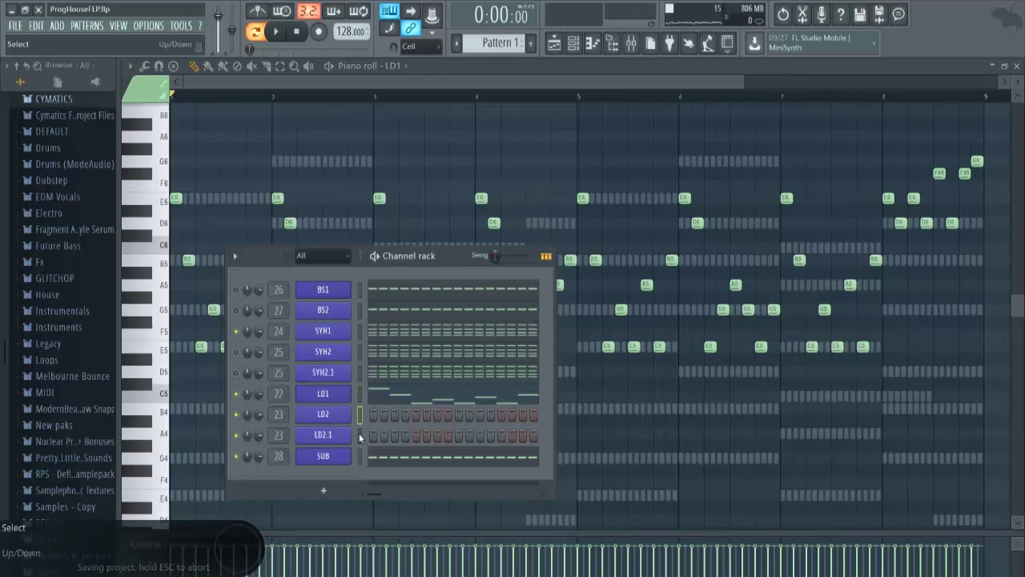
- Paste the LD1 lead melody into the LD2 and LD2.1 channels
key(ctrl+v)
click(359, 434)
key(ctrl+v)
key(F6)
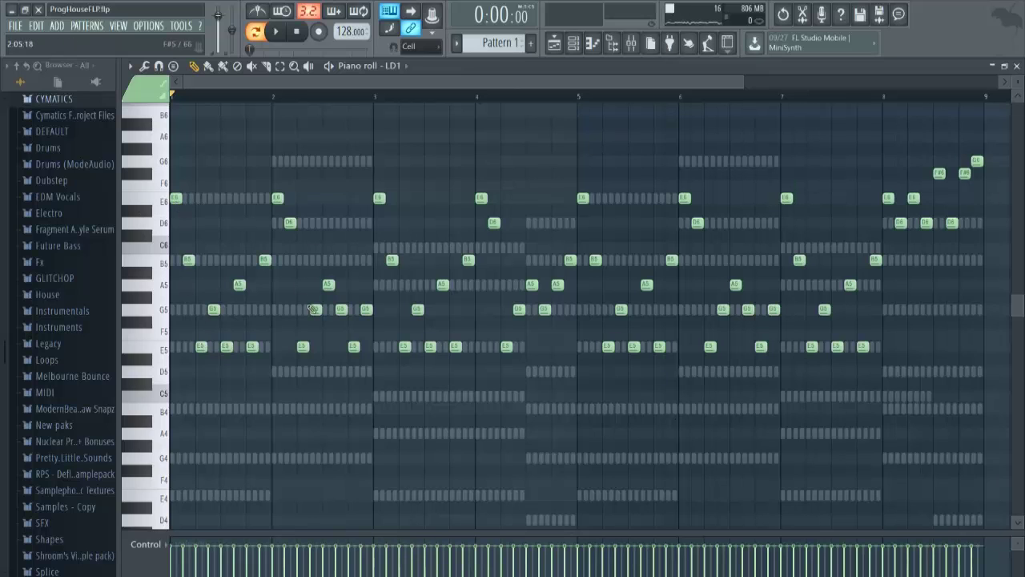
- Play the pattern with all channels unmuted and lower the LD2 mixer fader to about -4.5 dB
click(563, 46)
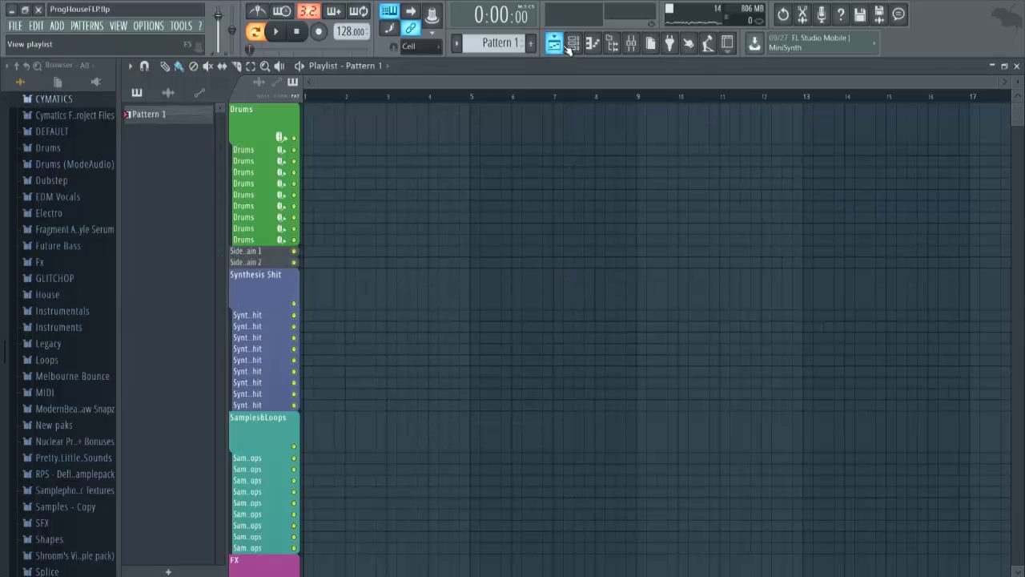
click(563, 46)
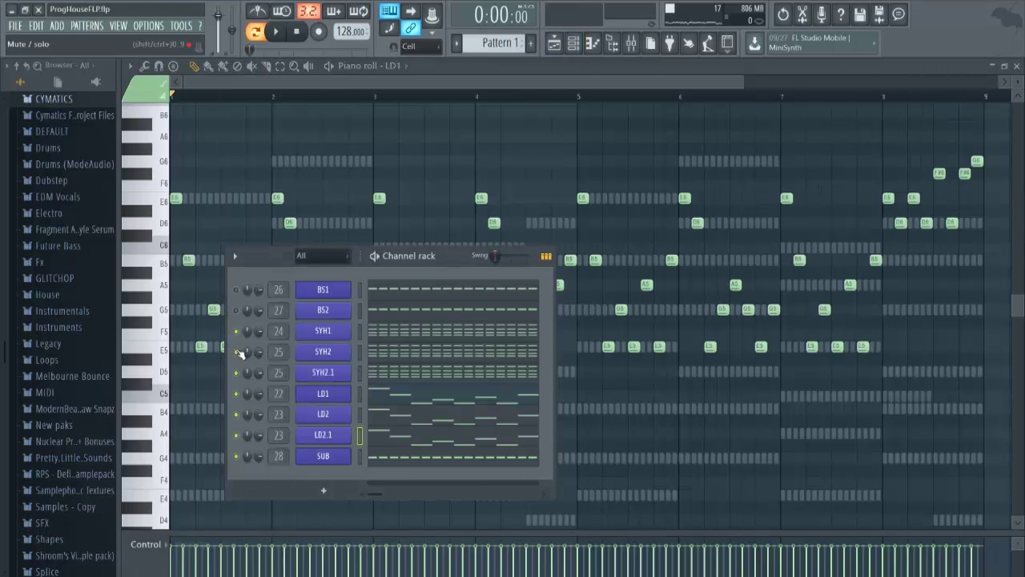
key(space)
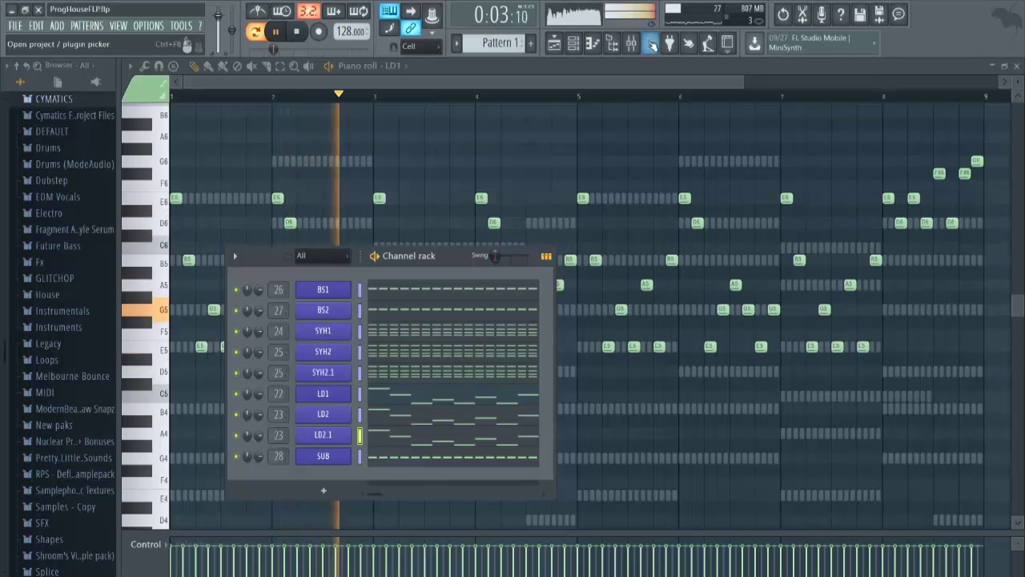
click(632, 44)
drag(593, 303, 608, 329)
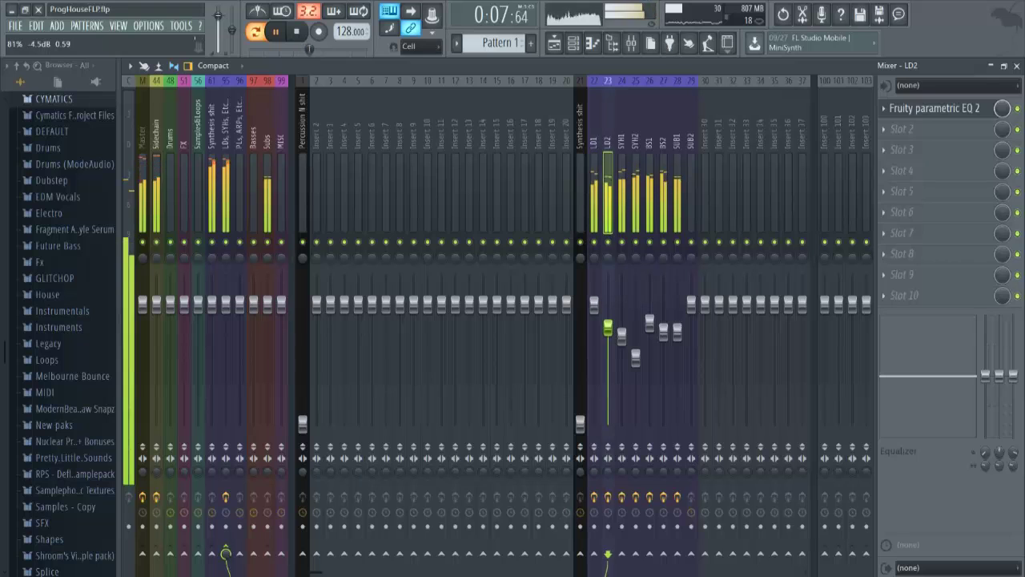
- Place Pattern 1 at bar 1 of the Synthesis Shit playlist track and save the project
click(573, 44)
click(554, 43)
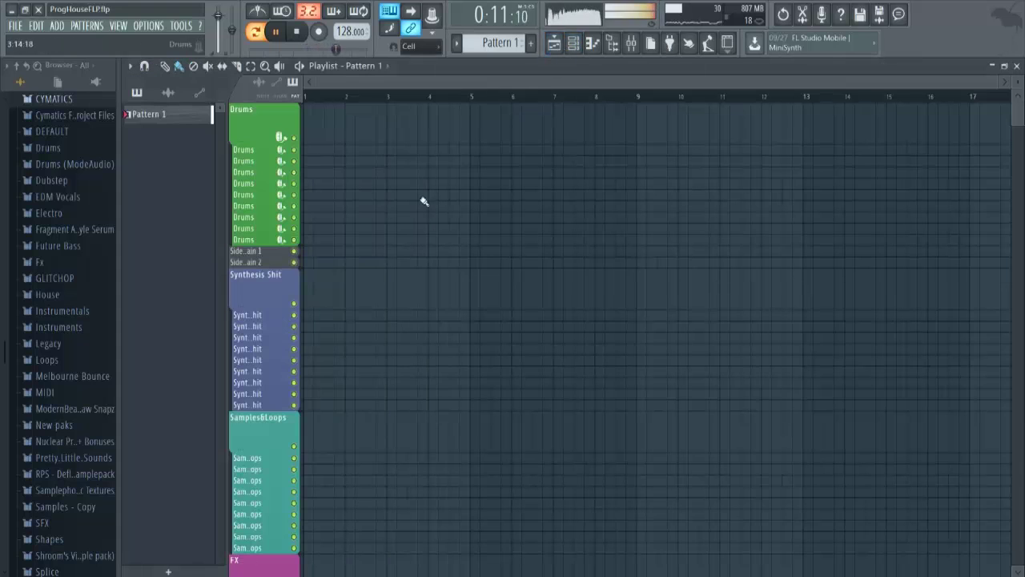
click(317, 297)
key(ctrl+s)
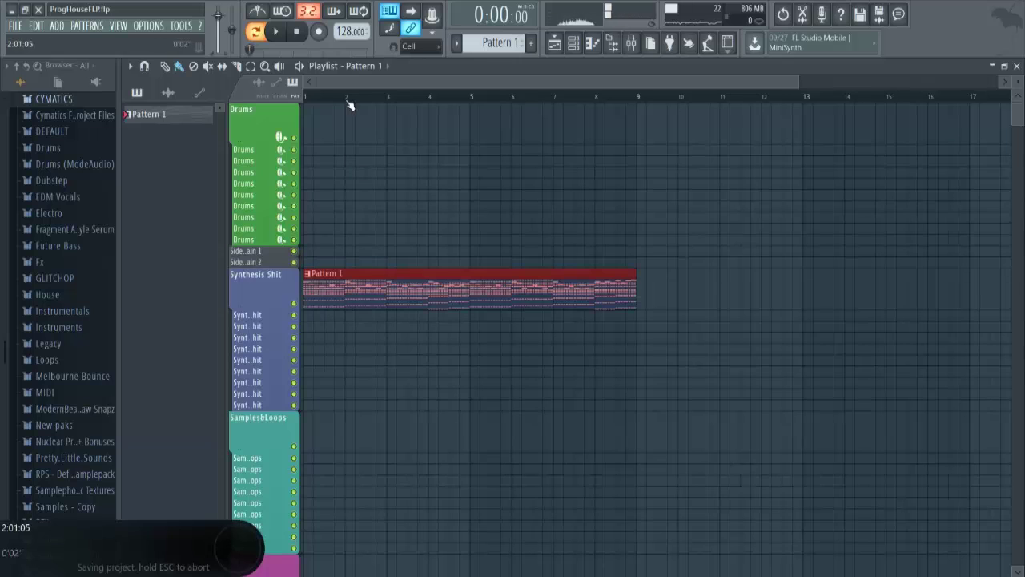
- Review the placed pattern's BS1 bass notes and LD1 lead melody in the piano roll
scroll(361, 272, down, 2)
double_click(362, 287)
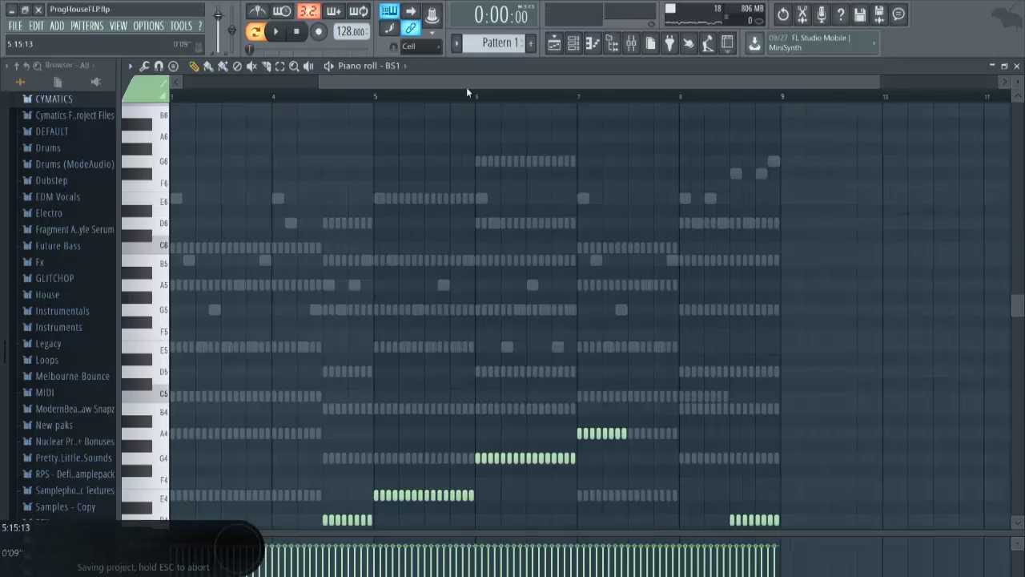
click(573, 44)
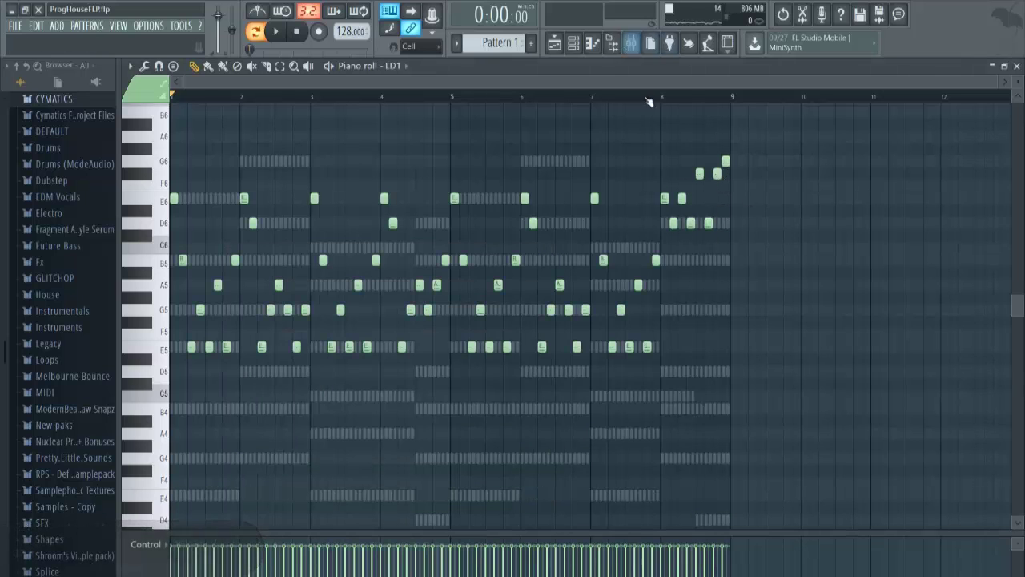
click(600, 97)
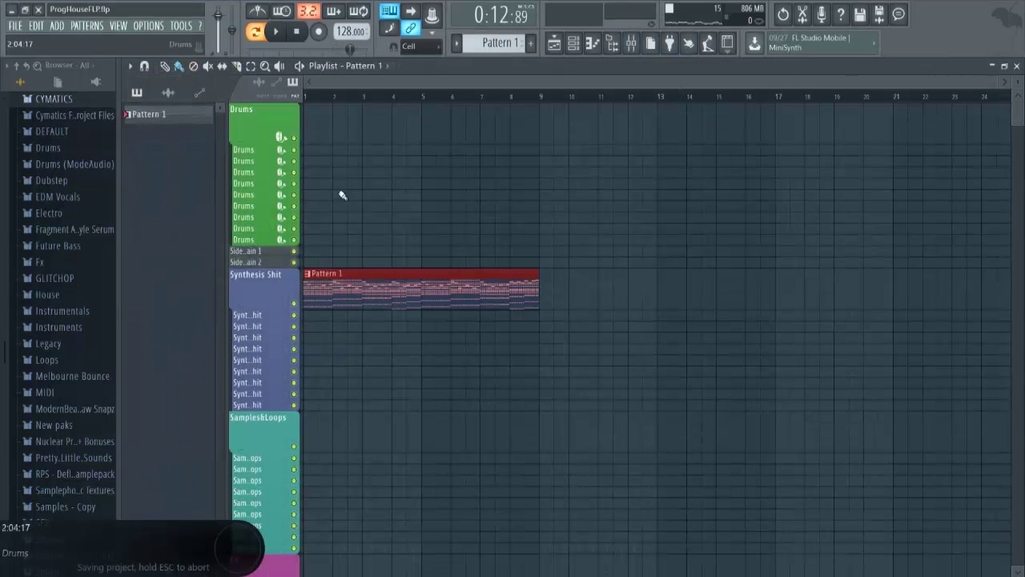
- Audition samples in the Prog house folder and place KSHMR_Drop_Claps_01 at bar 1 of the first Drums track
scroll(71, 341, up, 3)
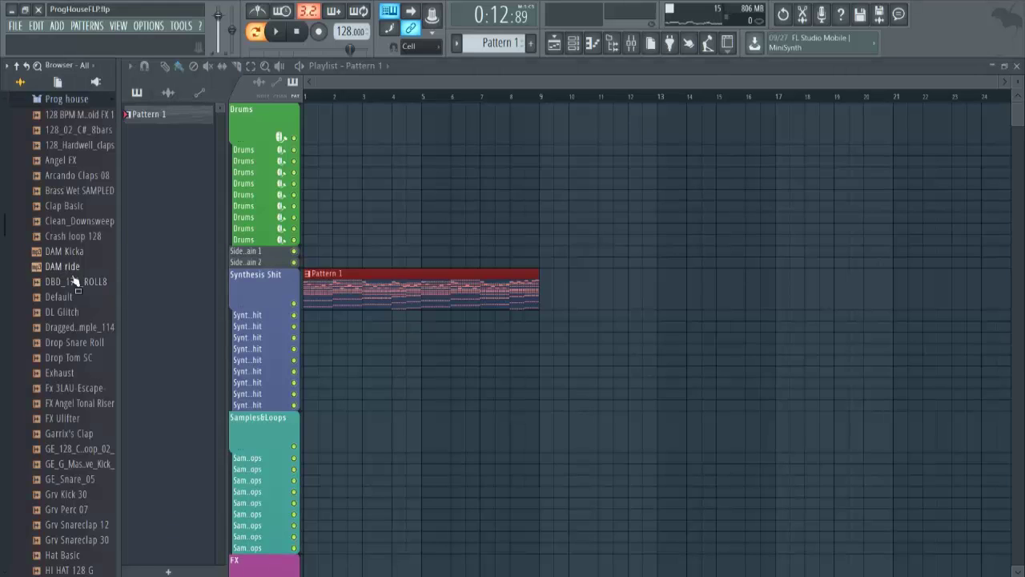
scroll(73, 282, up, 3)
scroll(76, 292, down, 8)
scroll(78, 304, up, 6)
scroll(84, 307, down, 6)
scroll(89, 302, down, 2)
click(80, 403)
click(81, 434)
click(80, 452)
drag(82, 458, 323, 129)
- Play in song mode, repeat the clap clip through bar 8 and move the clips to the second Drums track
key(space)
key(l)
key(ctrl+b)
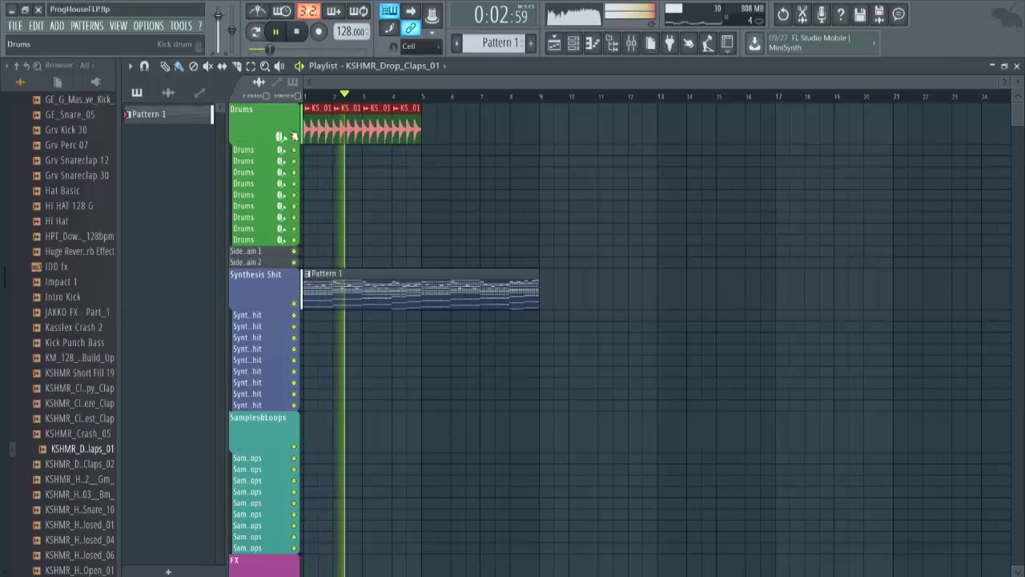
key(ctrl+b)
key(space)
drag(406, 120, 318, 149)
- Browse the Sliced beats folder for drum samples and add DAM ride and kick_2 audio clips to the playlist
scroll(80, 320, up, 15)
click(38, 262)
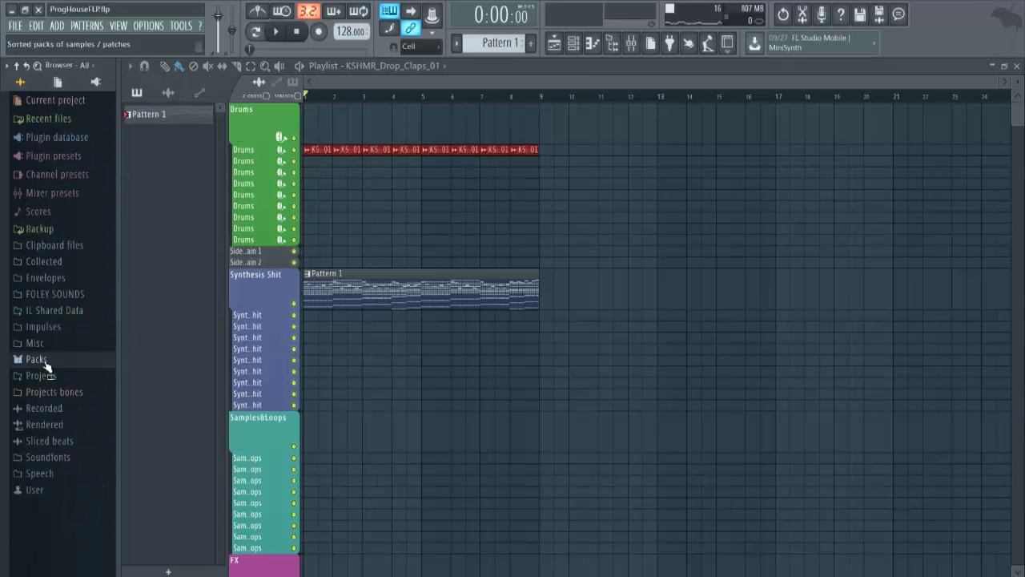
click(50, 441)
scroll(96, 421, down, 4)
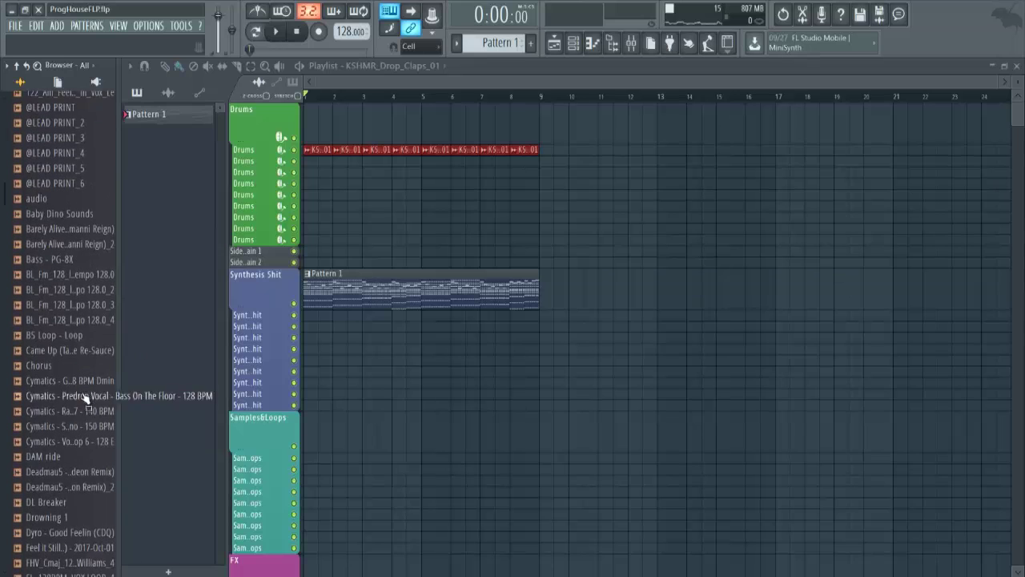
drag(339, 346, 320, 96)
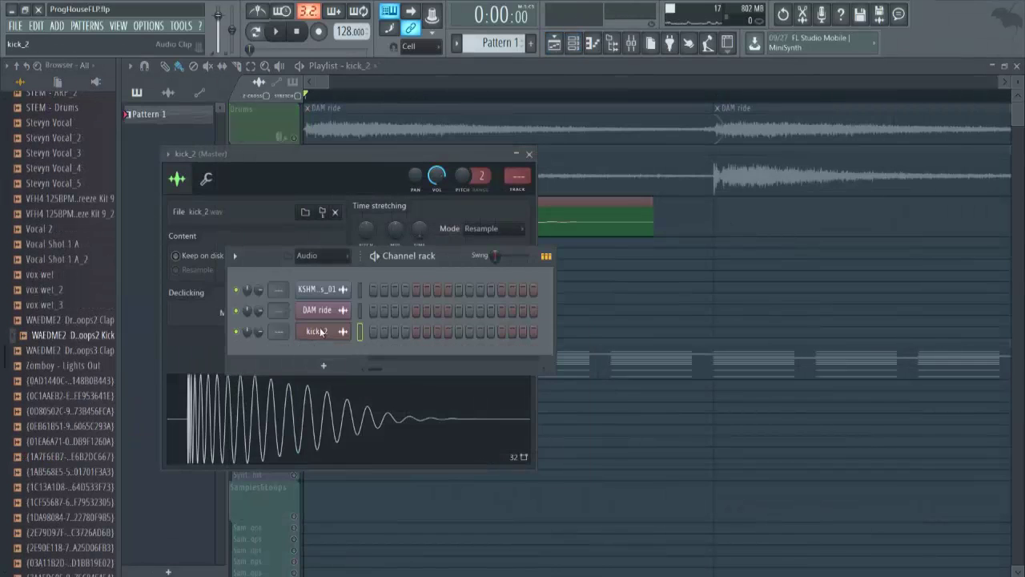
- Delete the kick_2 audio clip channel
right_click(321, 332)
click(375, 455)
click(560, 343)
- Show the Unsorted channels, insert a Kick 2 x64 instrument from the BS1 channel and reposition its plugin window
click(314, 257)
click(324, 301)
right_click(311, 291)
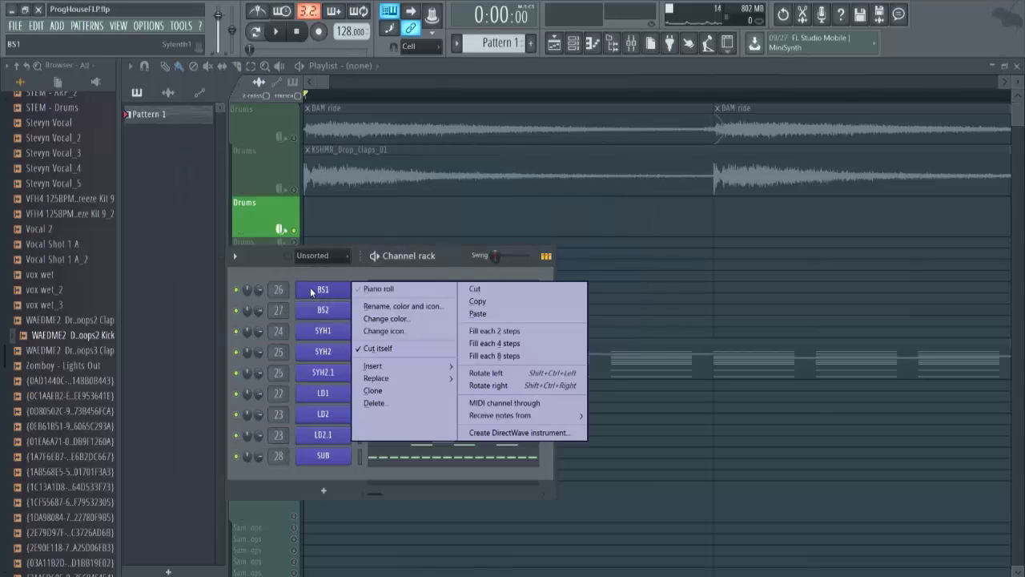
mouse_move(396, 369)
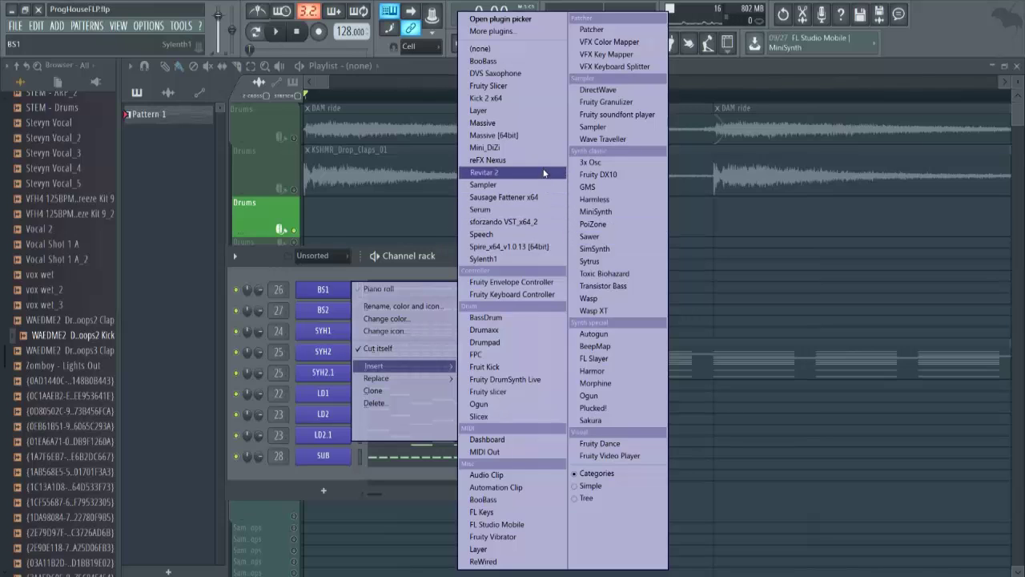
click(526, 100)
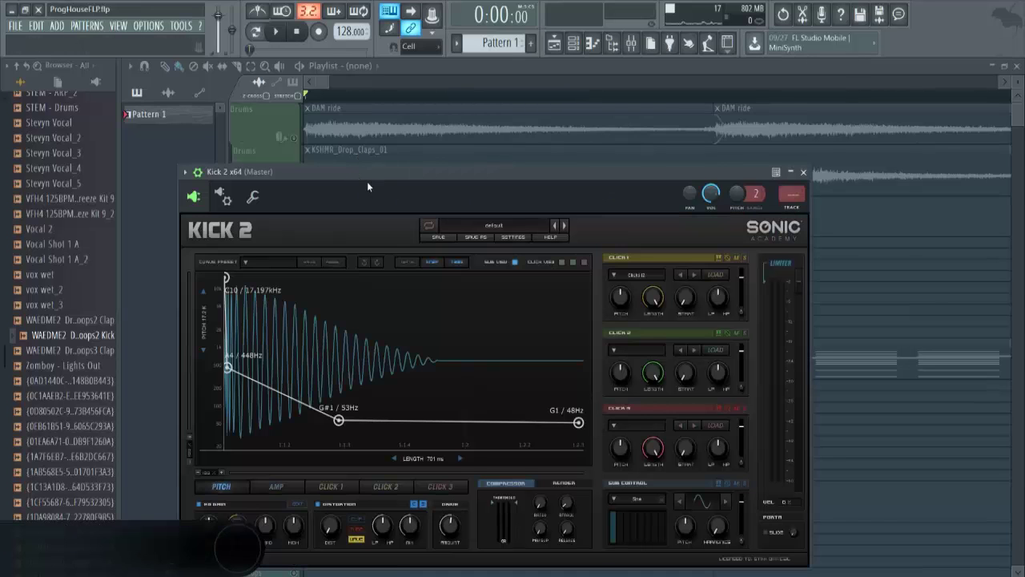
drag(367, 181, 325, 110)
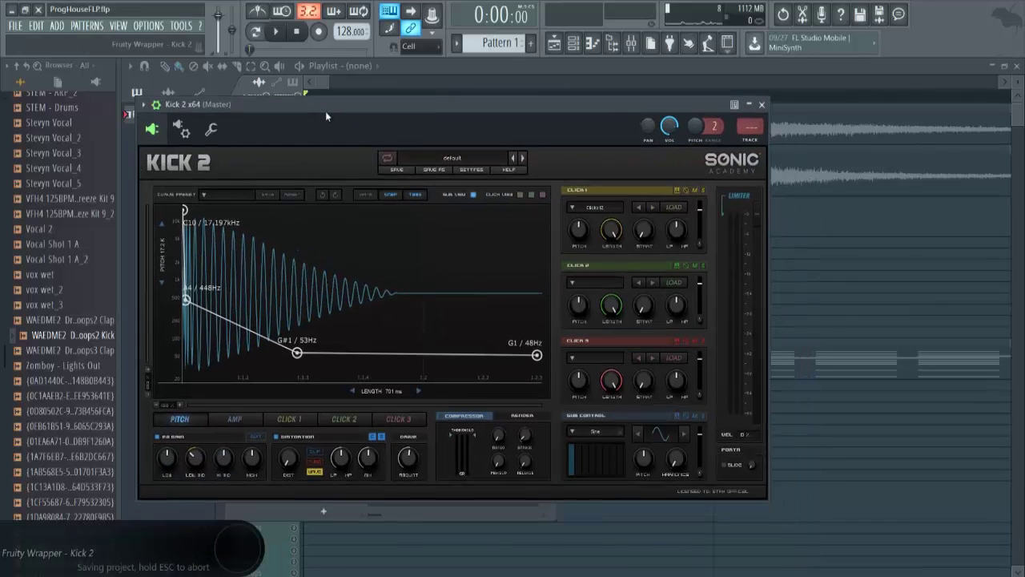
- Audition the default kick and examine the bass notes of BS2 in the piano roll to find the track's root note
key(b)
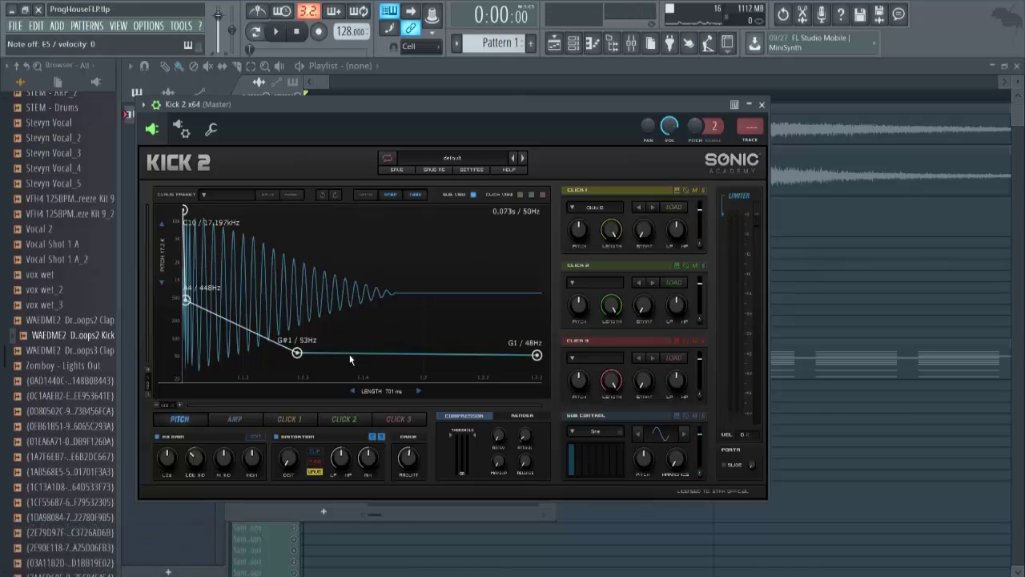
drag(448, 125, 762, 191)
click(405, 334)
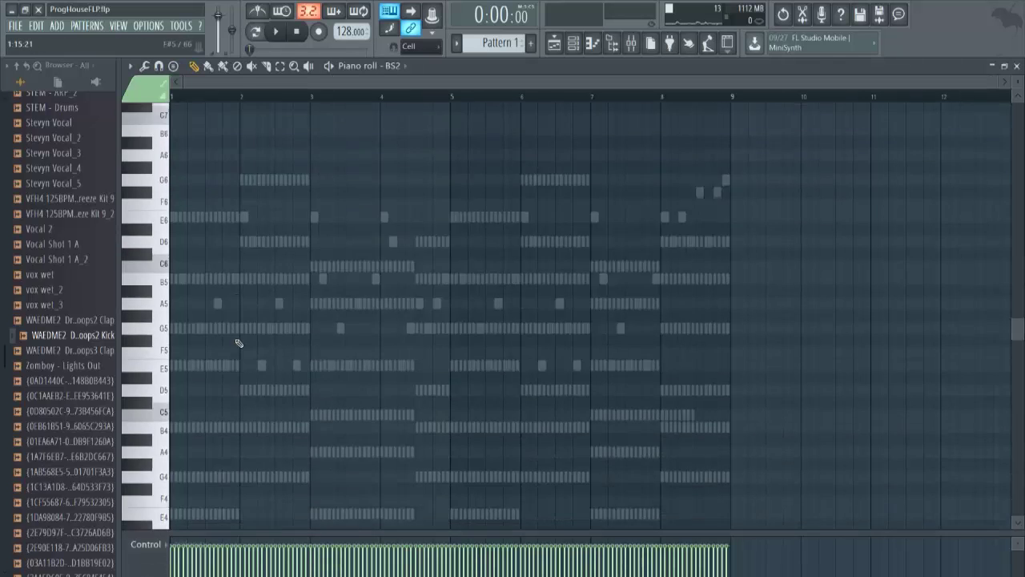
scroll(226, 361, down, 2)
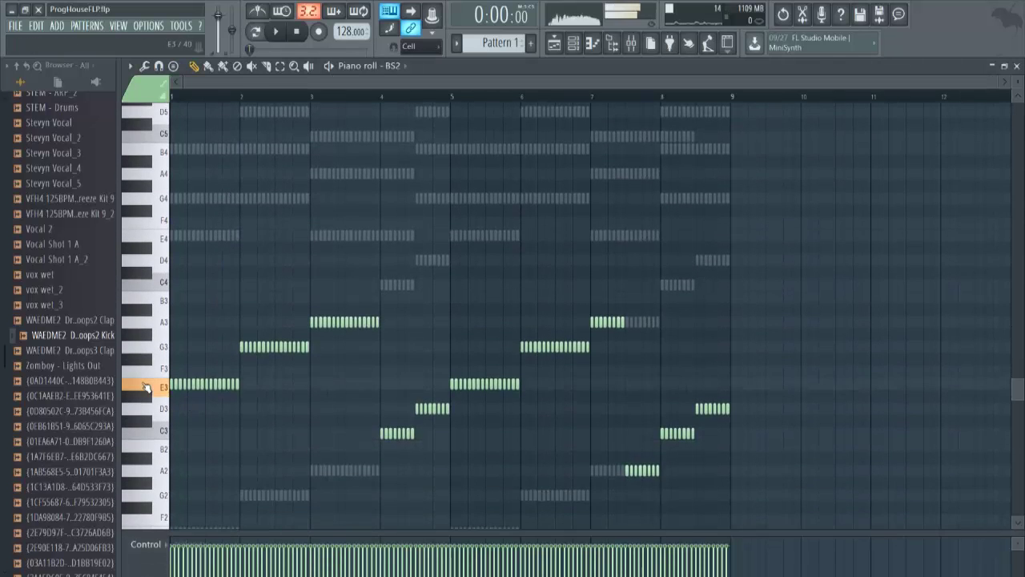
click(573, 43)
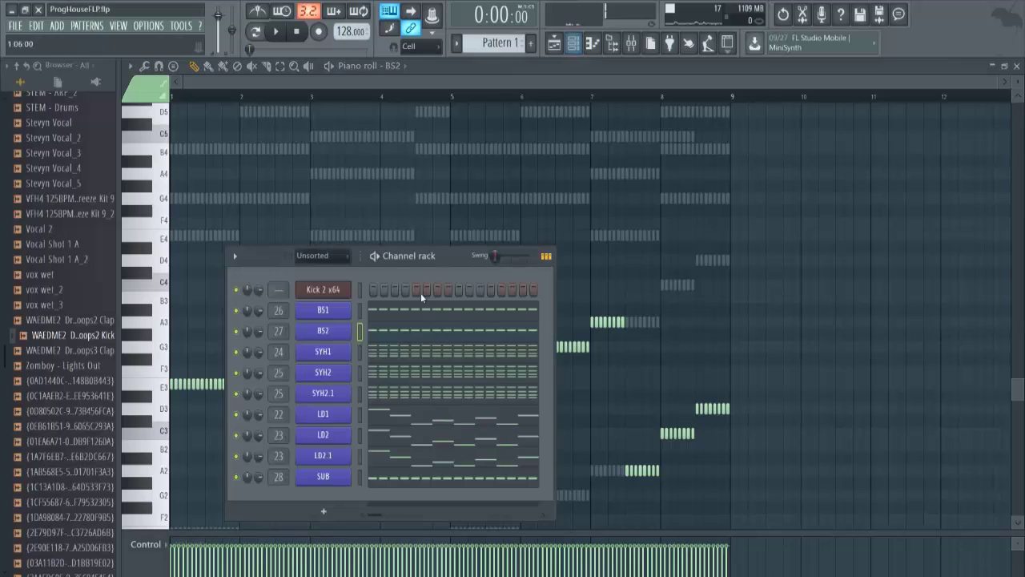
- Shape the Kick 2 pitch envelope with its four points tuned to E9, E4, E2 and E0
click(333, 290)
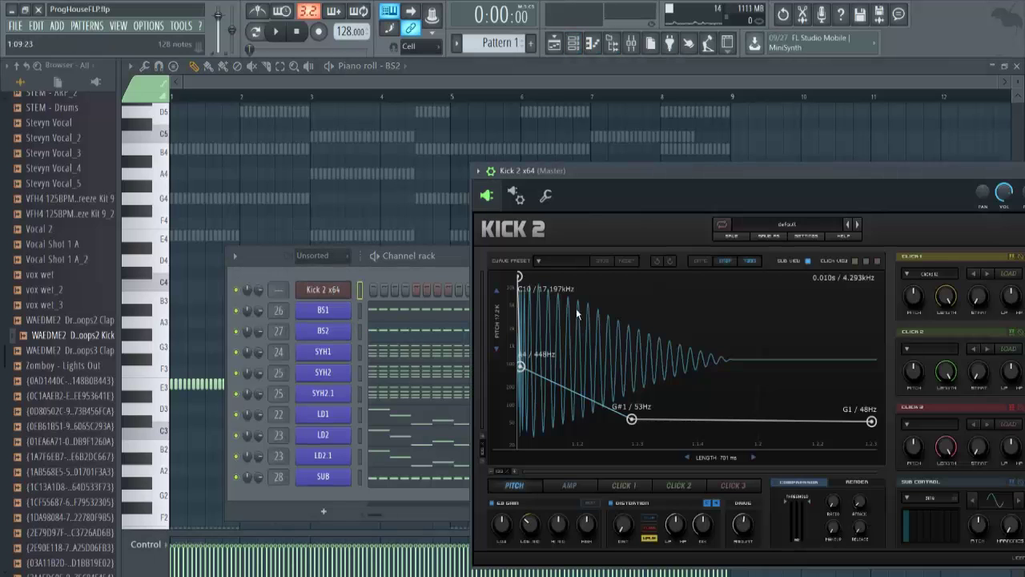
drag(606, 171, 454, 103)
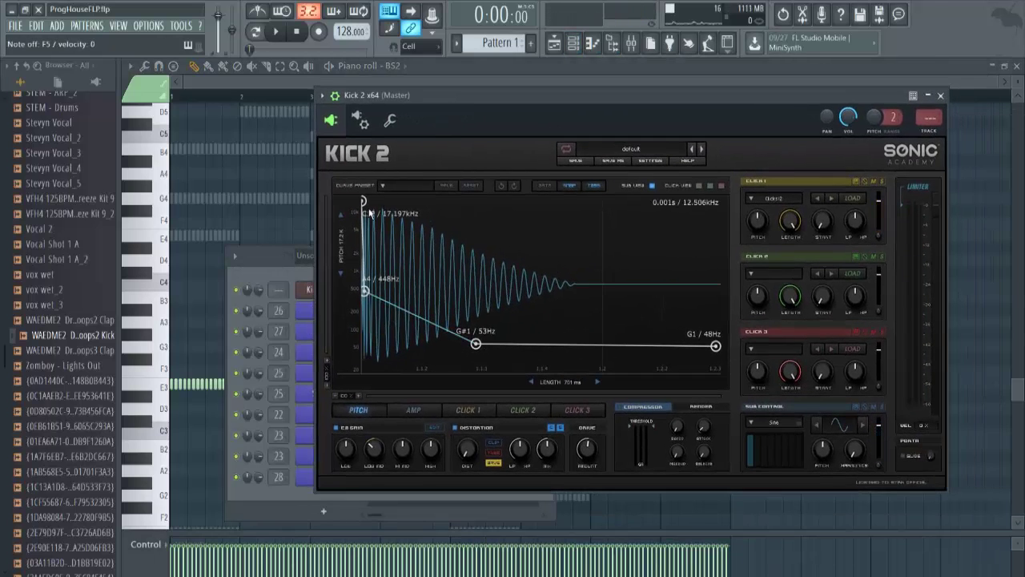
drag(344, 212, 344, 198)
mouse_move(341, 236)
mouse_down()
mouse_move(341, 267)
mouse_move(345, 245)
mouse_move(344, 253)
mouse_up()
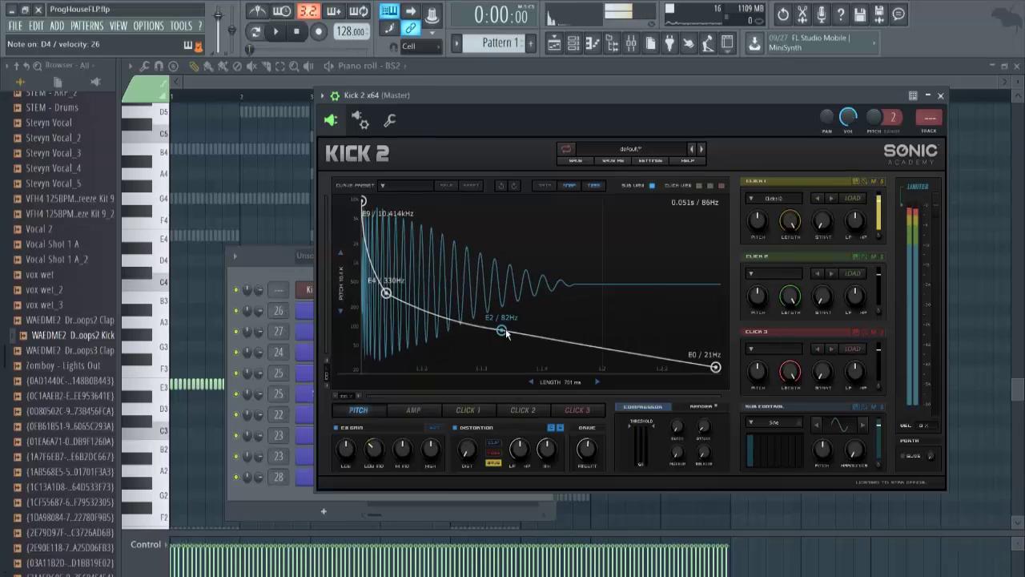
drag(503, 330, 512, 334)
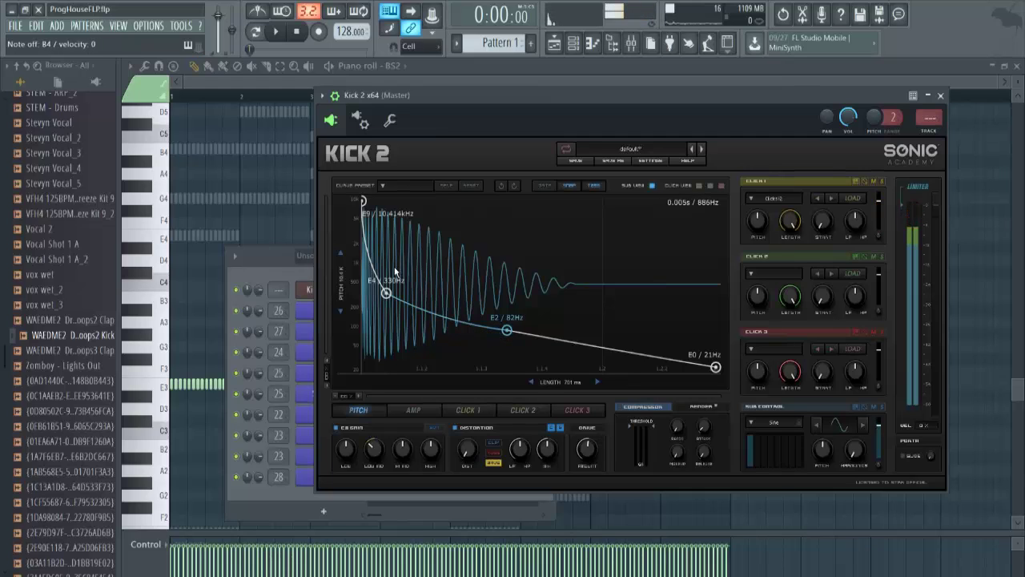
- Create Pattern 2 and program a Kick 2 hit on every beat
click(269, 260)
click(382, 226)
click(532, 45)
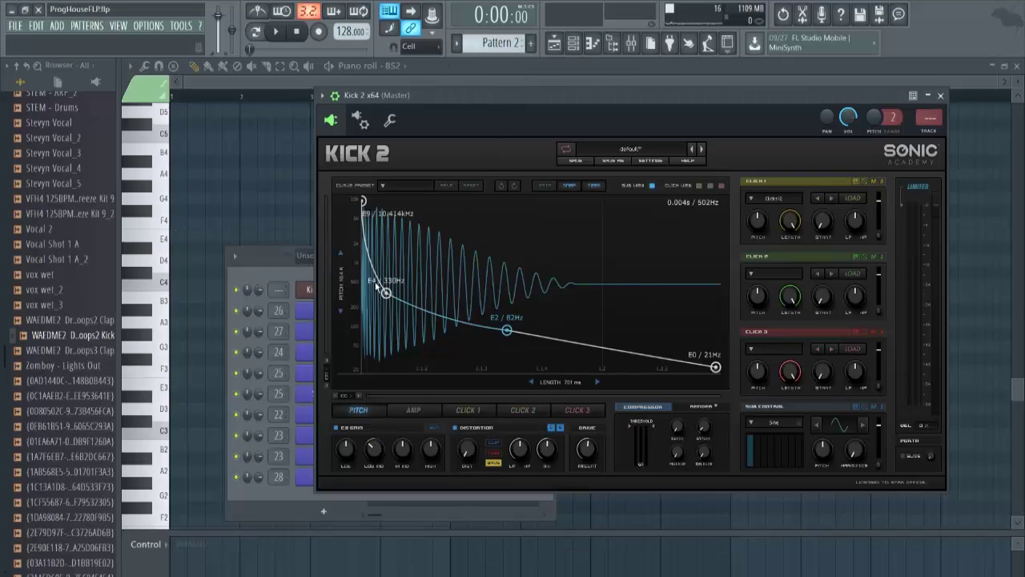
click(314, 293)
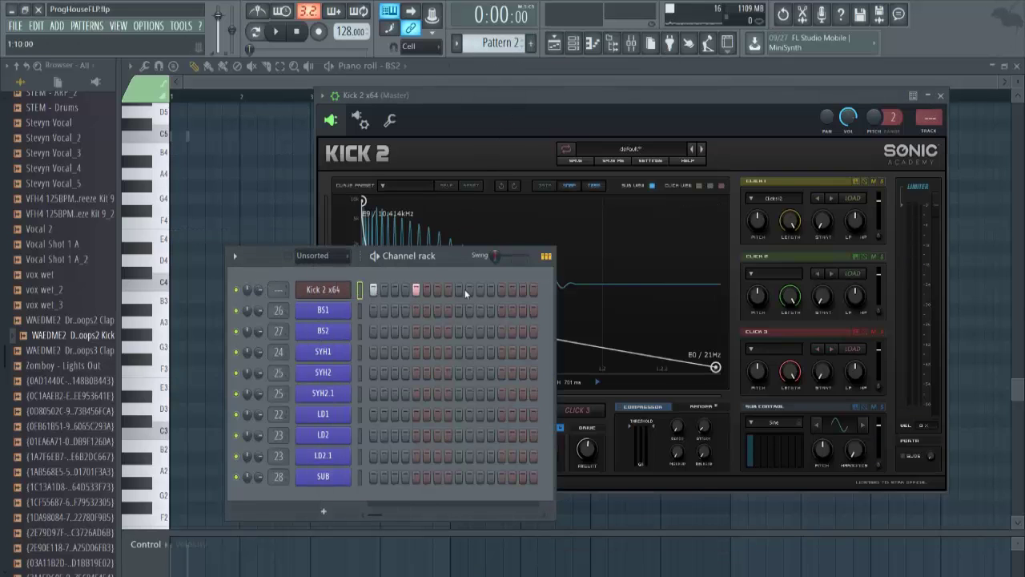
- Repeat Pattern 2 on the third Drums track with gaps ending bars 4 and 8, and duplicate the eight-bar arrangement at bar 9
key(space)
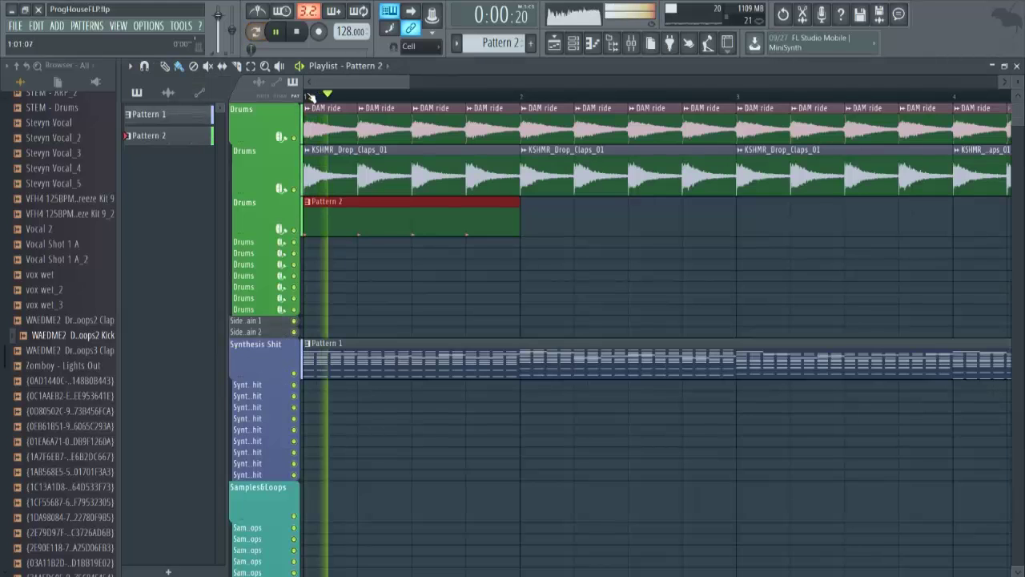
scroll(312, 97, down, 5)
click(356, 217)
key(space)
key(ctrl+b)
key(ctrl+b)
key(ctrl+b)
key(ctrl+b)
key(ctrl+b)
key(ctrl+b)
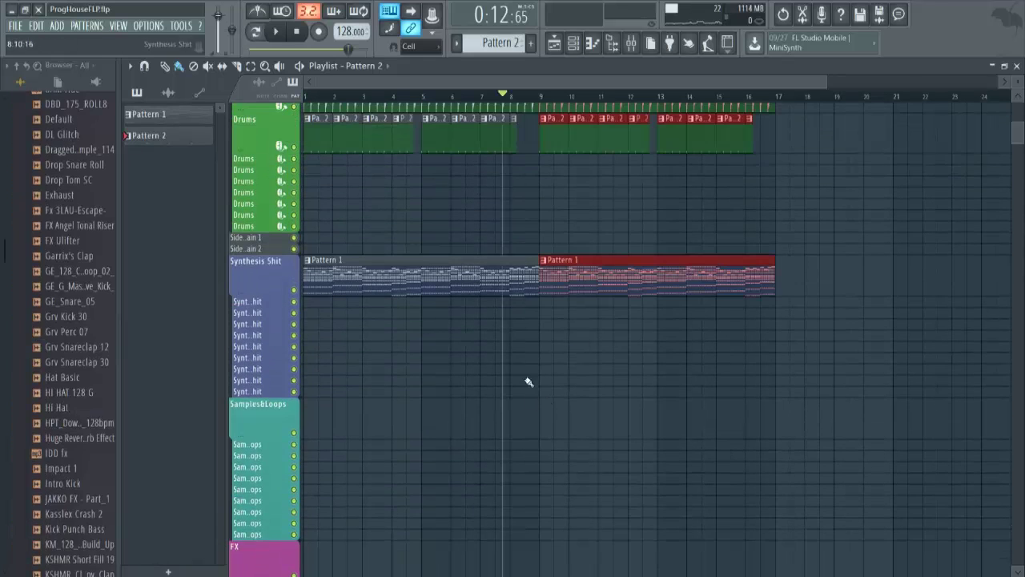
- Browse the Prog house samples and place Fx 3LAU-Escape- on the first FX track at bars 1 and 9
scroll(320, 500, down, 1)
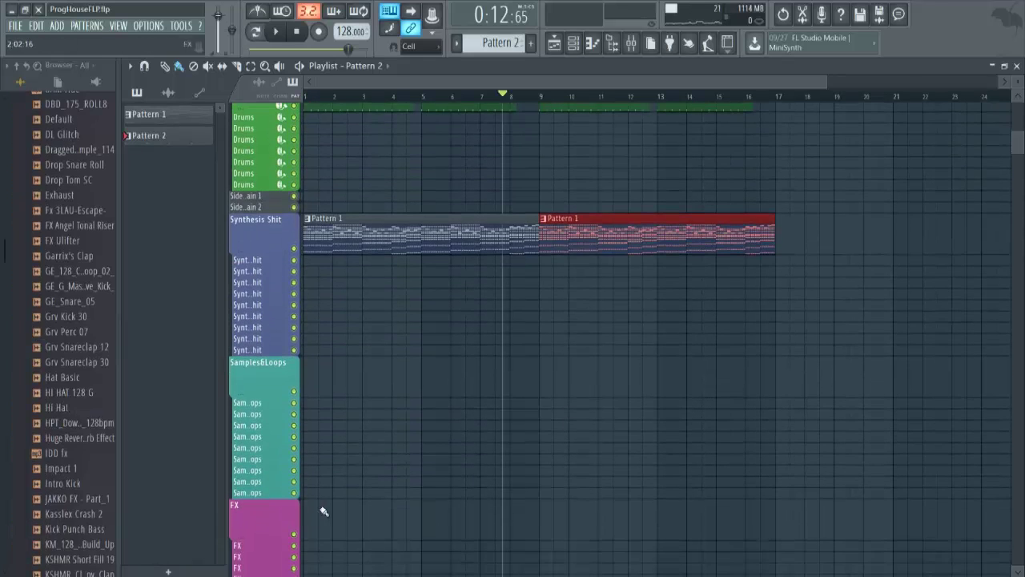
scroll(84, 500, down, 4)
scroll(84, 503, up, 6)
scroll(81, 493, up, 5)
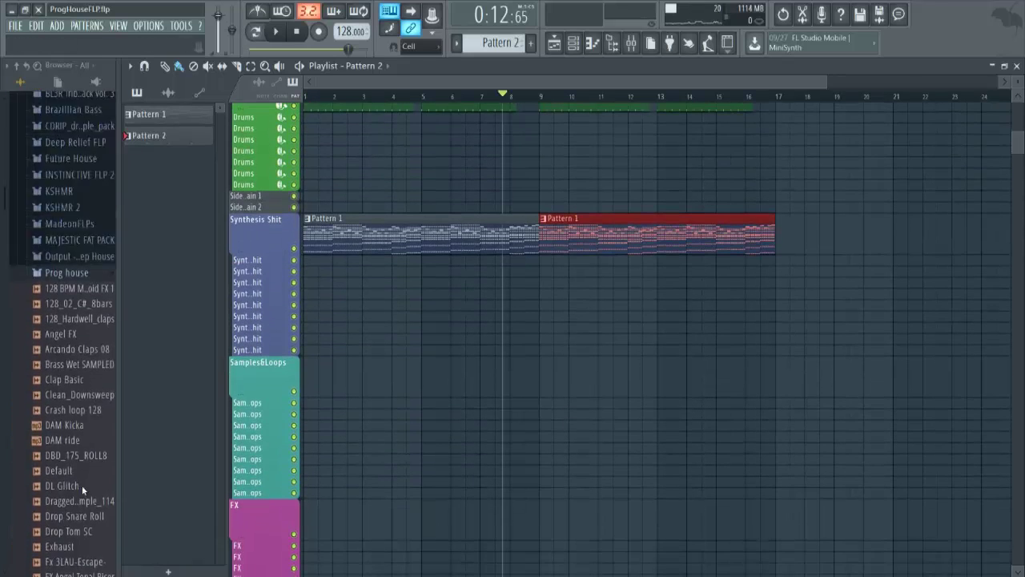
scroll(78, 476, down, 1)
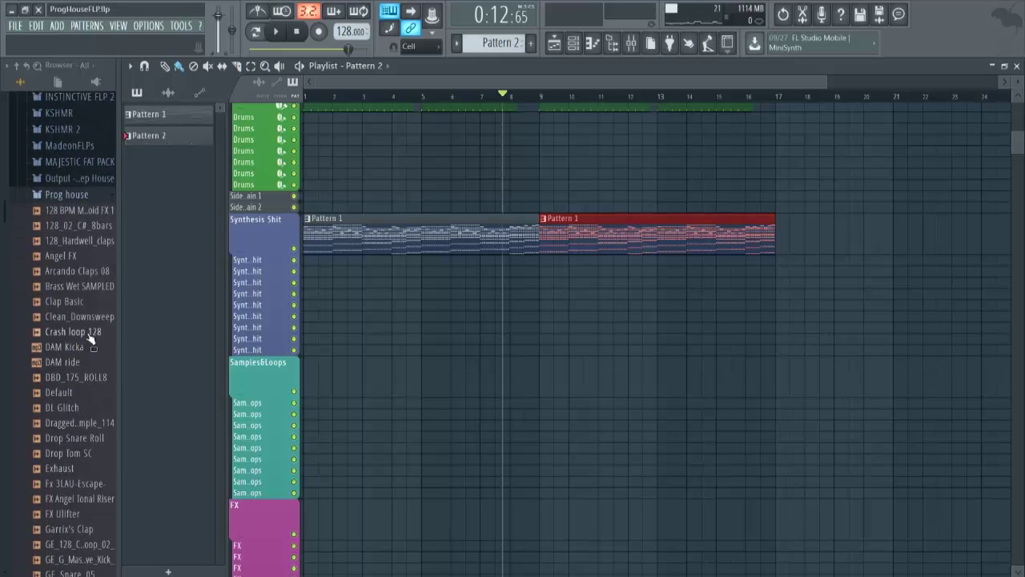
scroll(101, 476, down, 3)
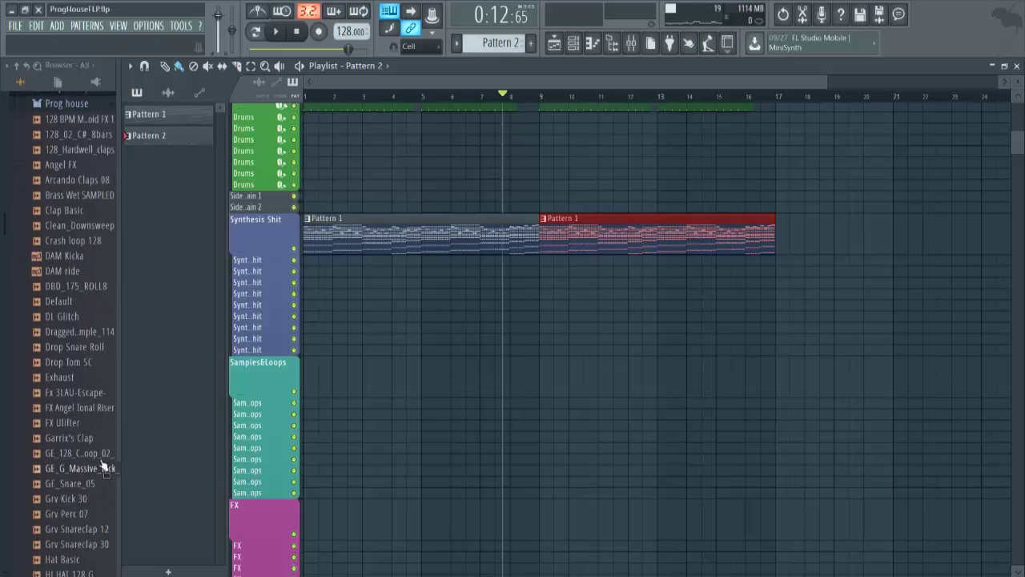
drag(83, 401, 610, 359)
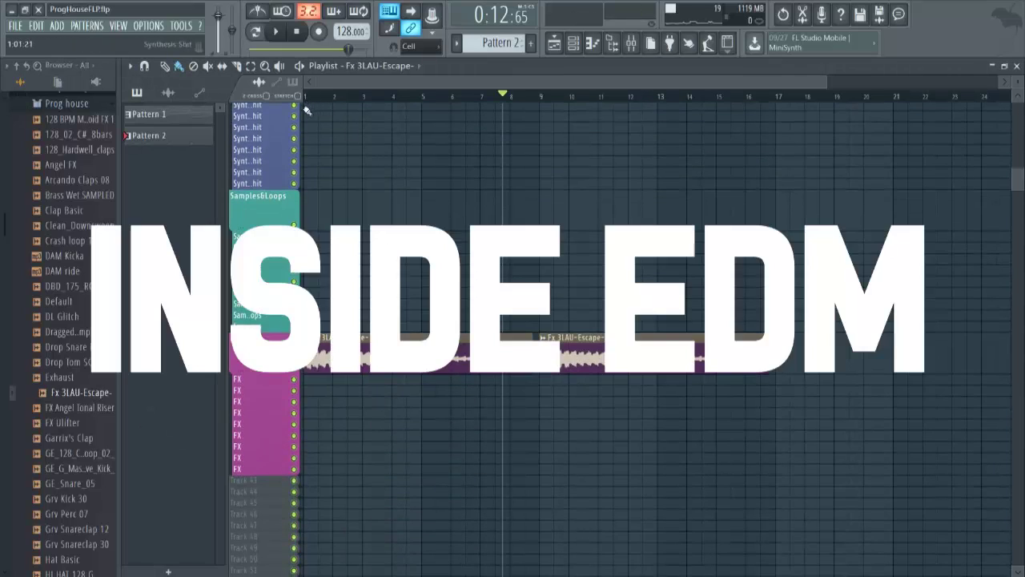
- Add the VDE3 128 BPM Machine FX_2 sample to the second FX track, name it Crowd and repeat it through bar 16
scroll(91, 387, down, 20)
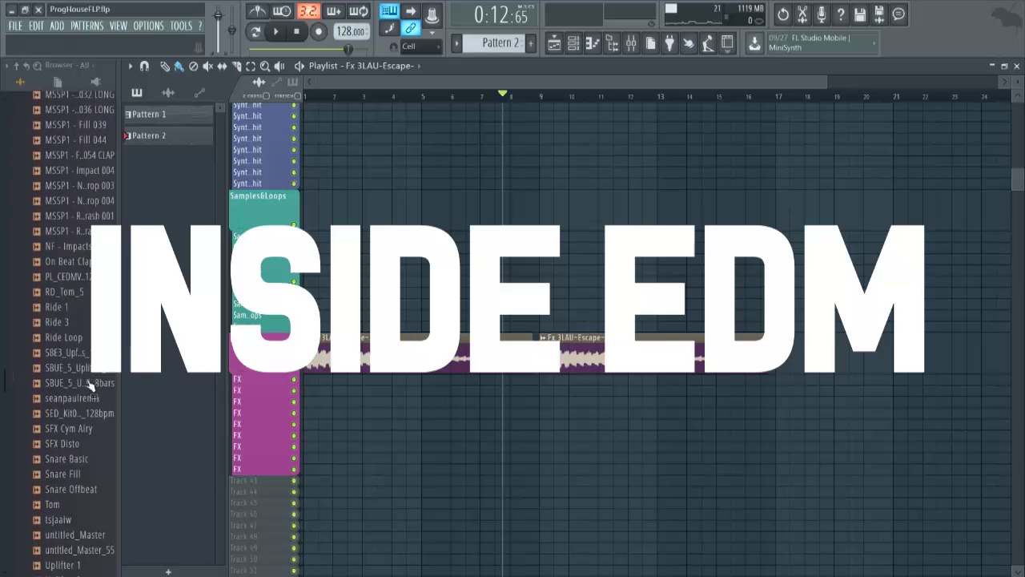
scroll(91, 386, down, 10)
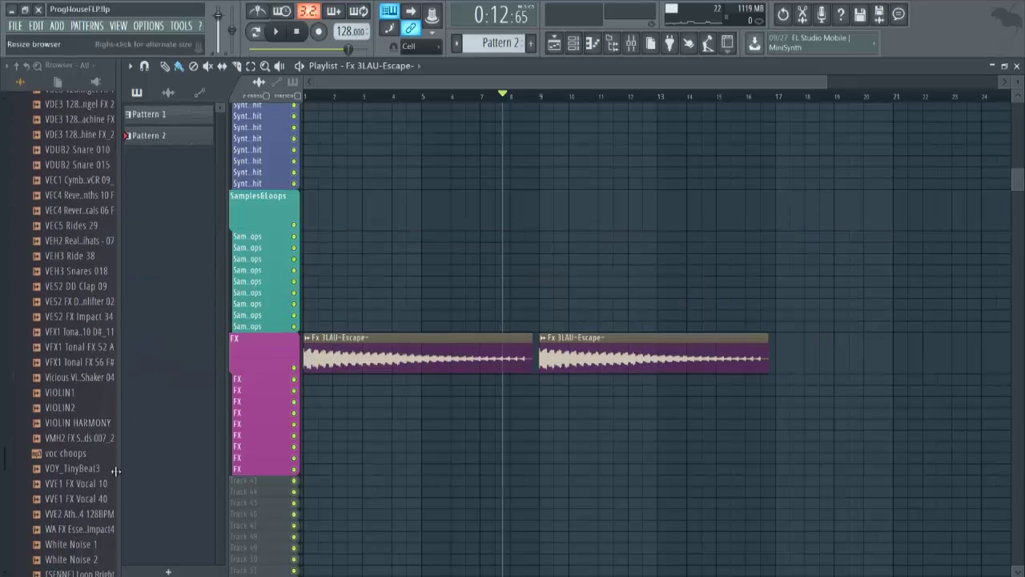
scroll(100, 400, up, 3)
click(90, 316)
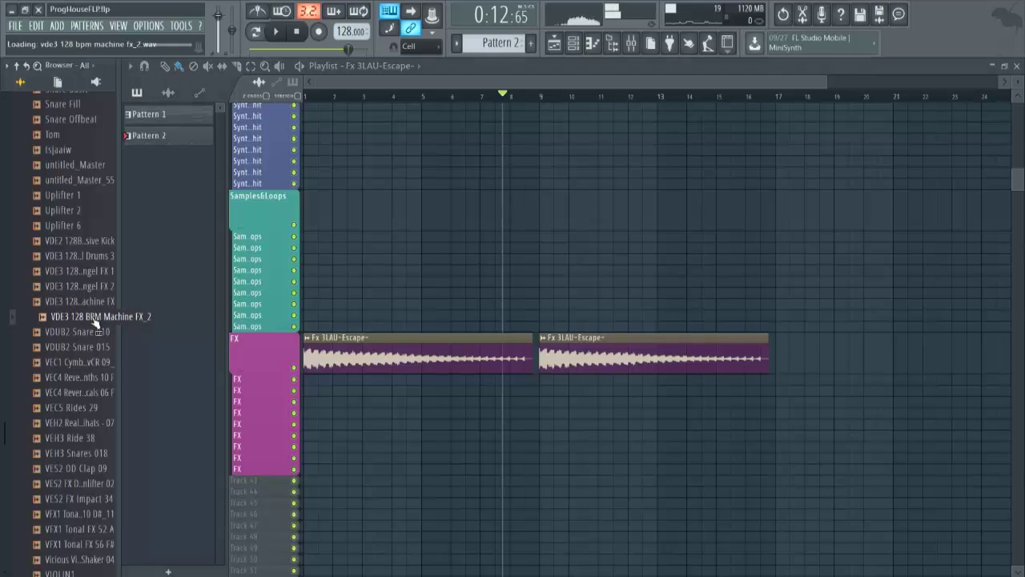
drag(90, 316, 305, 377)
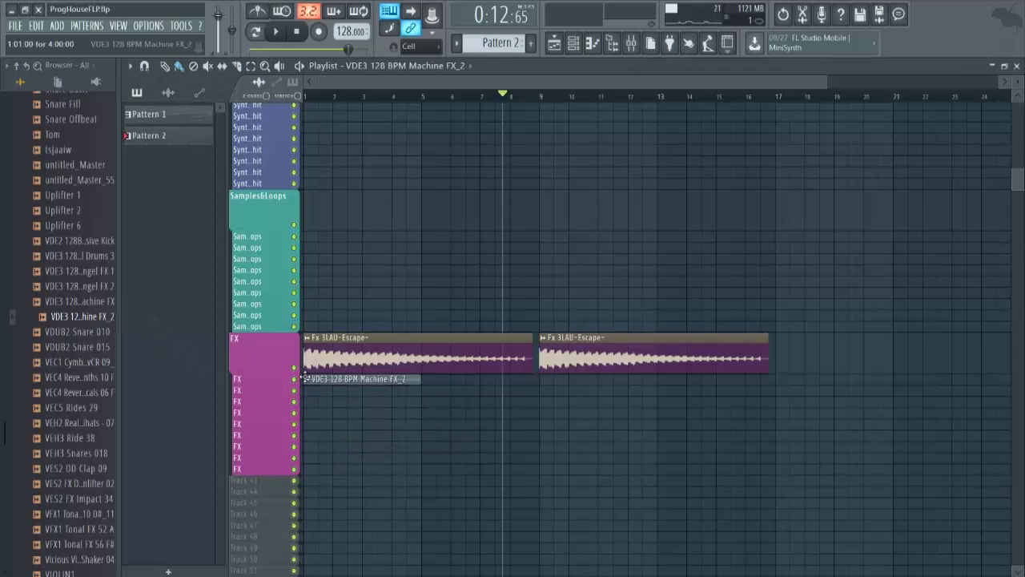
double_click(373, 381)
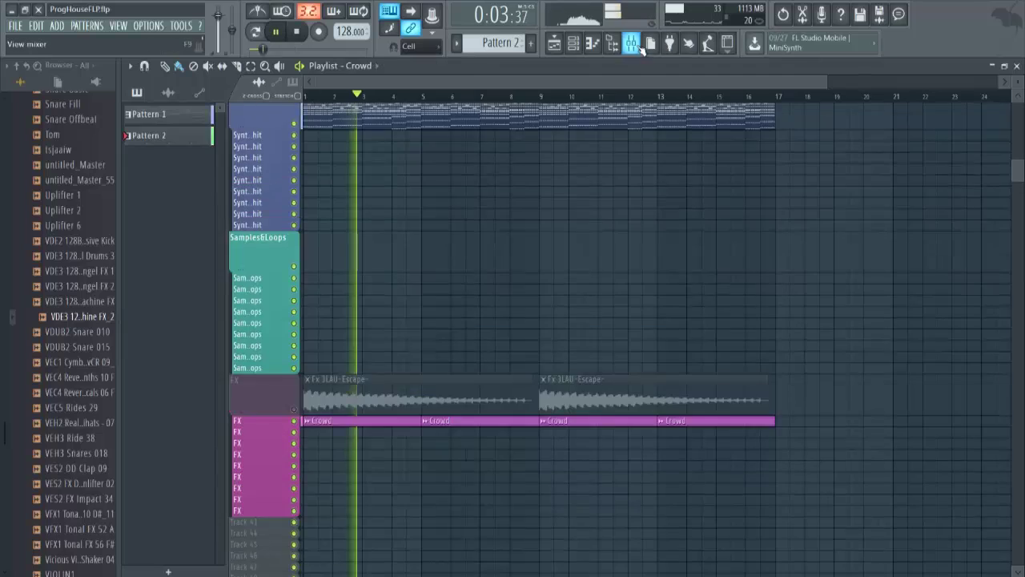
- Lower the Crowd mixer track's volume and add Fruity parametric EQ 2 with a low cut and a slight treble dip
click(631, 43)
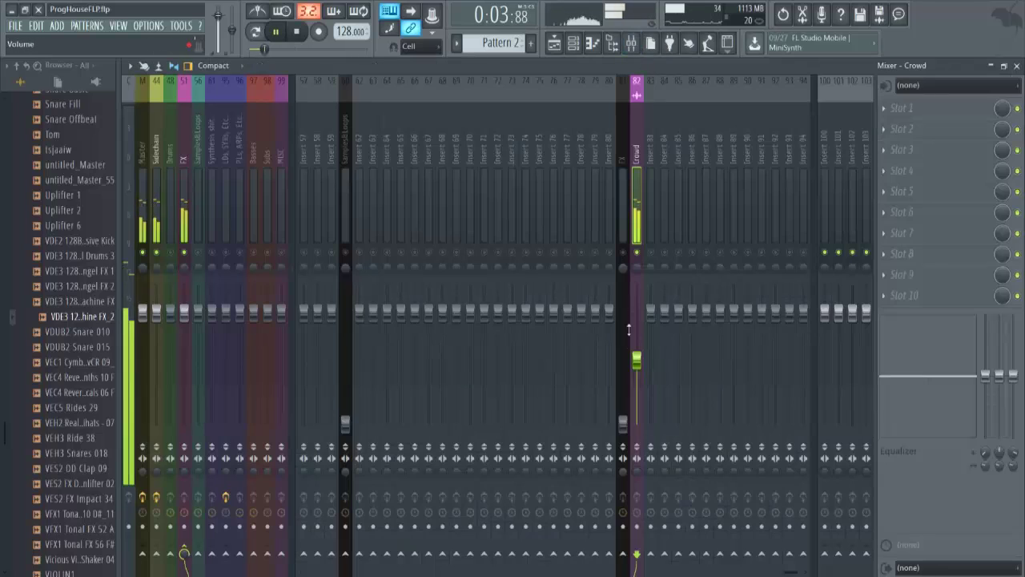
click(926, 112)
click(704, 199)
drag(327, 338, 327, 398)
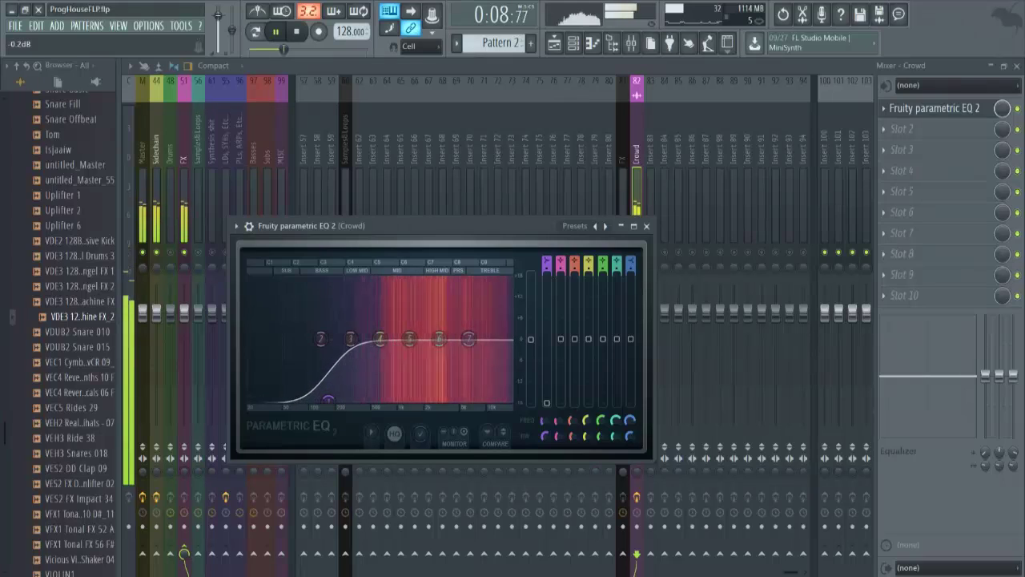
drag(469, 339, 467, 349)
- Add ValhallaRoom_x64 after the EQ on the Crowd mixer track and set its decay to 0.11 s
click(884, 131)
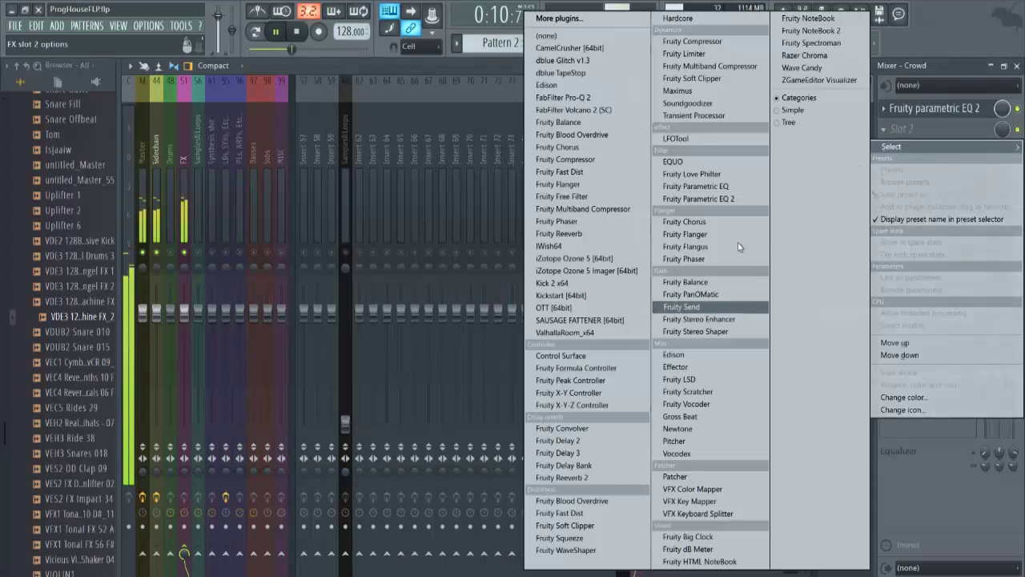
click(597, 331)
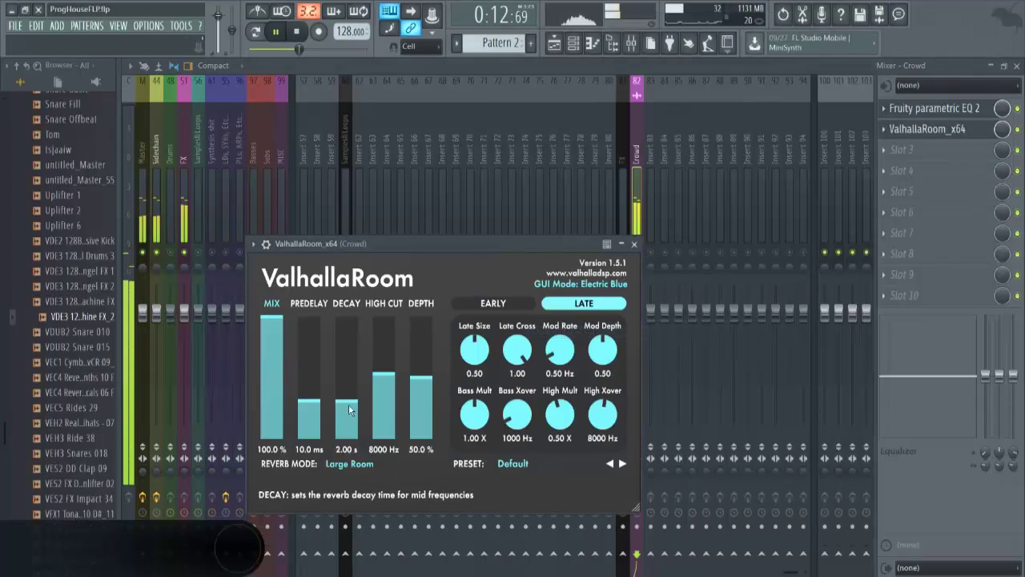
drag(349, 403, 347, 431)
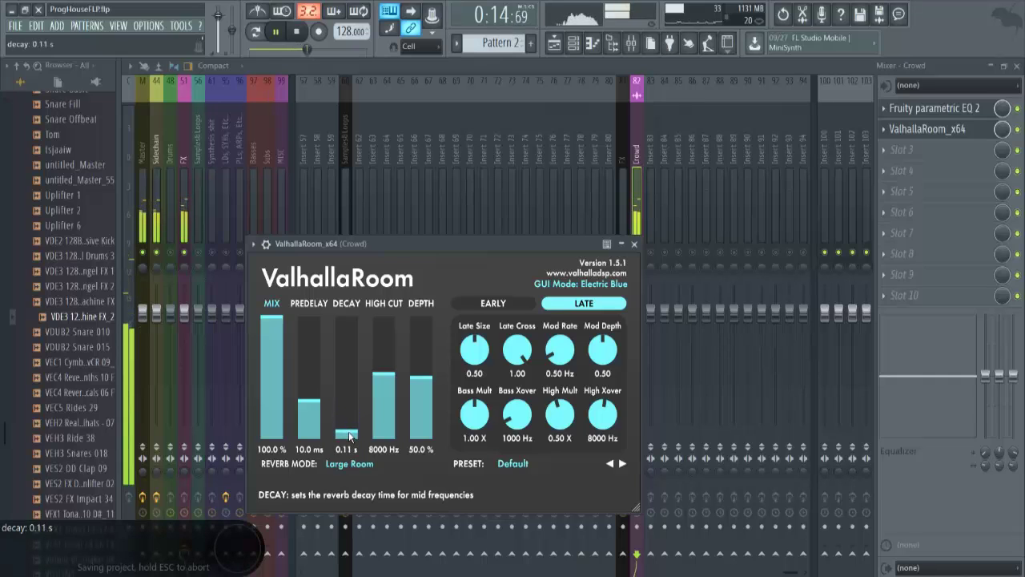
drag(396, 246, 451, 244)
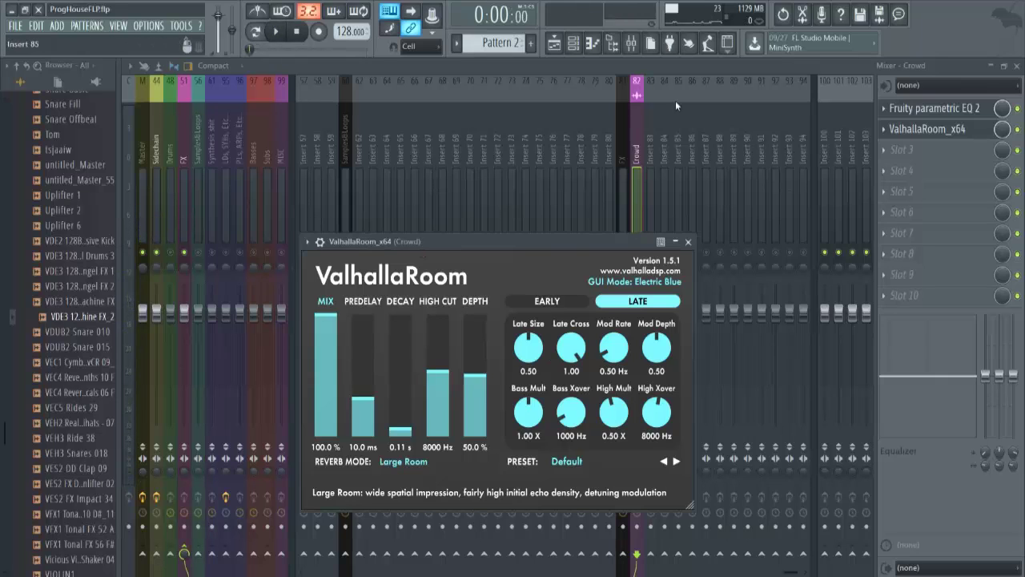
key(Escape)
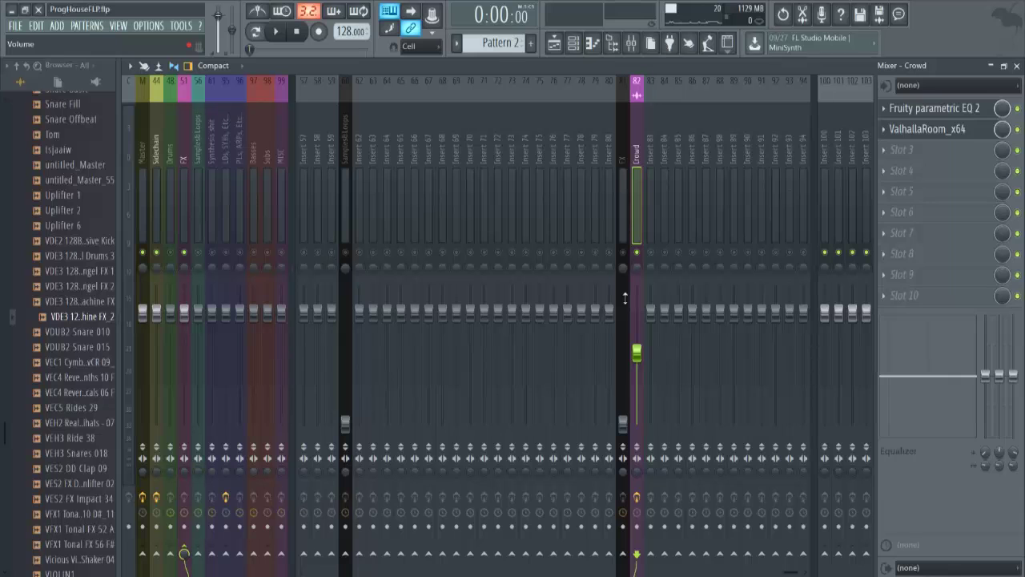
click(924, 130)
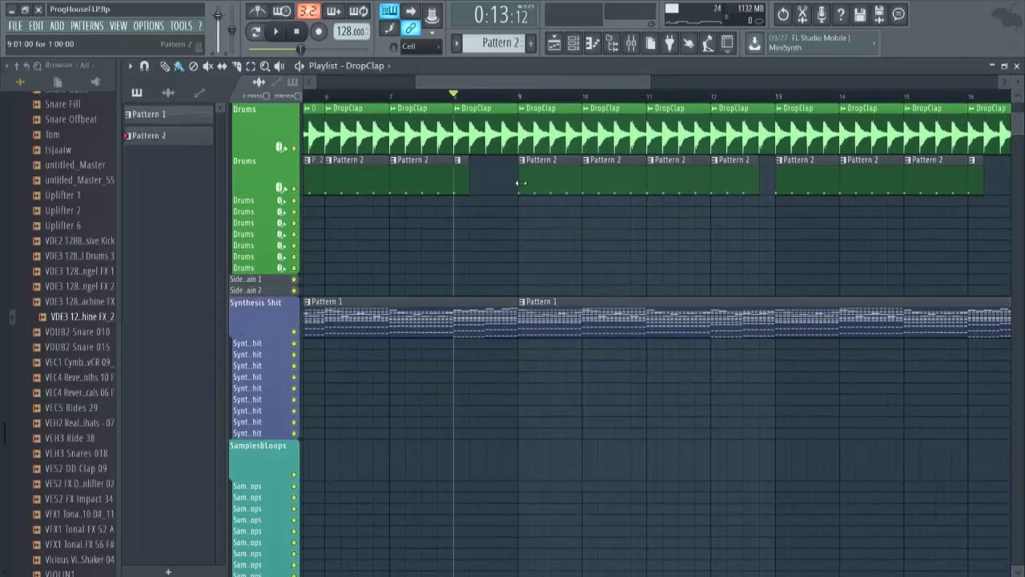
- Make the Pattern 1 clip at bar 9 unique and raise its lead channels' notes by one octave
click(522, 302)
click(548, 387)
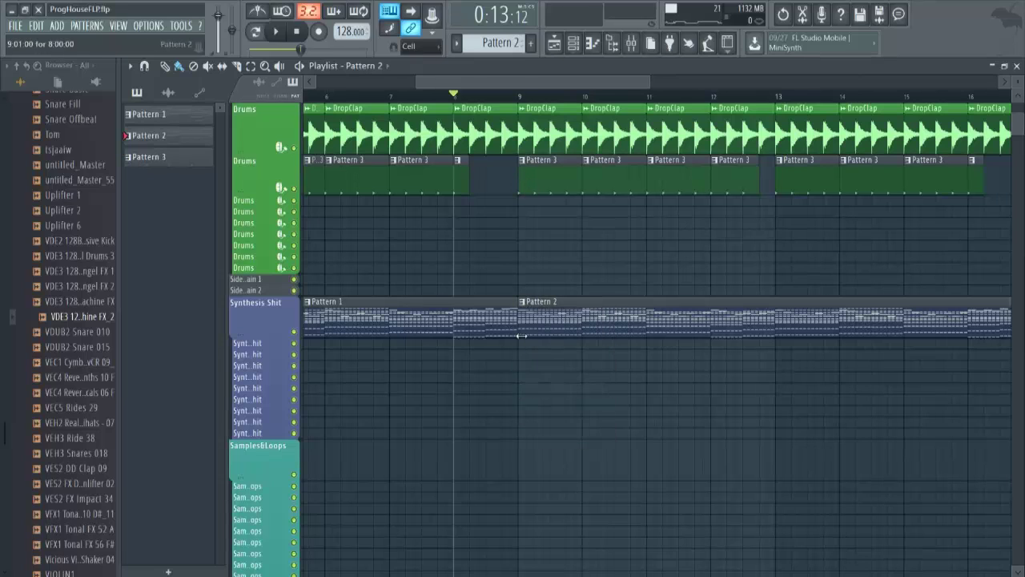
double_click(545, 312)
scroll(567, 126, up, 5)
key(F6)
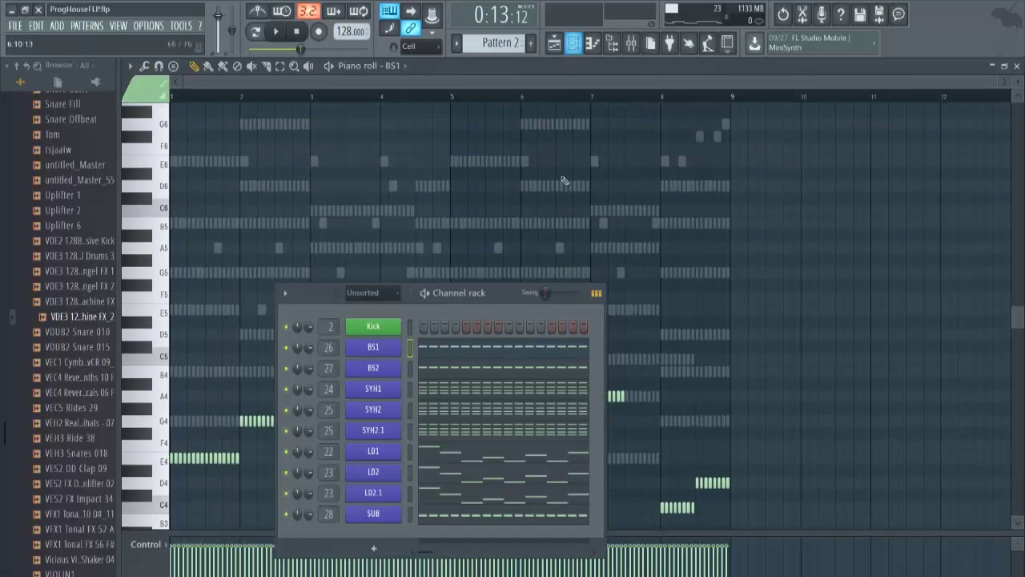
click(424, 450)
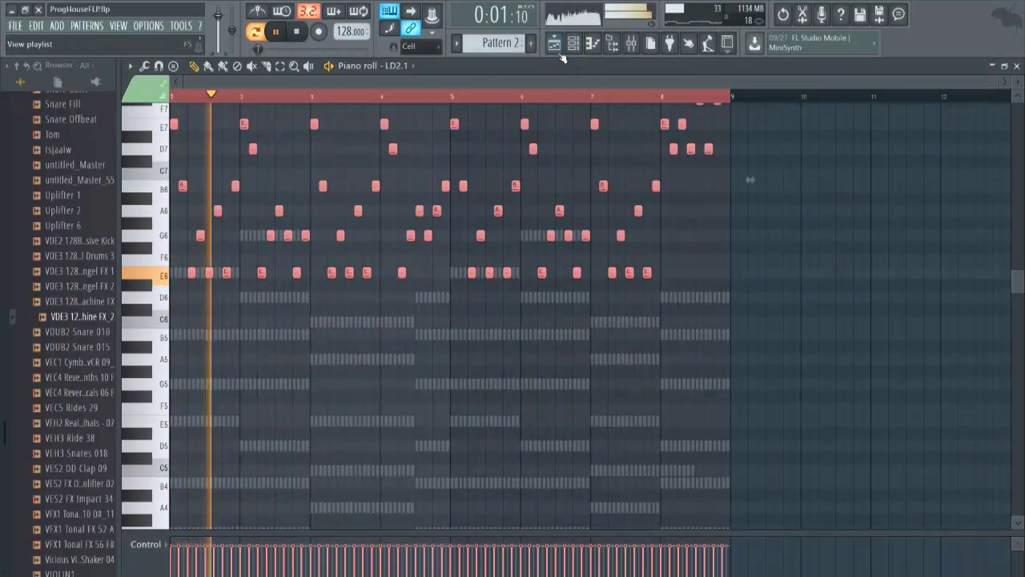
- Trim one beat off the start of the Pattern 2 clip at bar 9 and play the transition into it
click(555, 49)
click(553, 43)
click(574, 43)
click(573, 44)
click(494, 97)
drag(519, 324, 527, 324)
key(space)
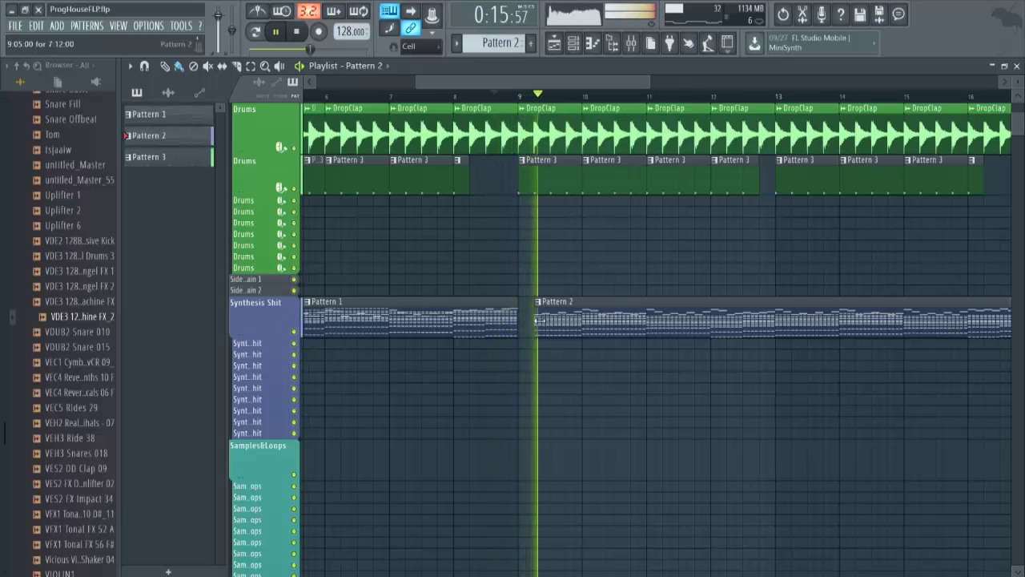
key(space)
key(space)
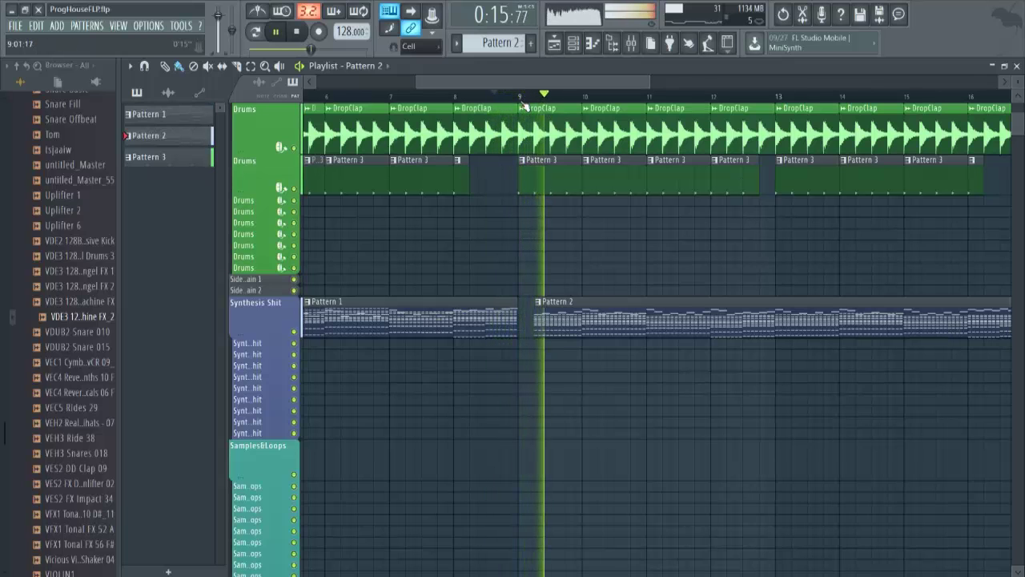
- Rearrange the kick's Pattern 3 in bar 9 into two half-beat clips followed by a clip from beat 2 to bar 10, and play it
scroll(521, 100, up, 3)
scroll(520, 105, down, 2)
drag(659, 179, 530, 180)
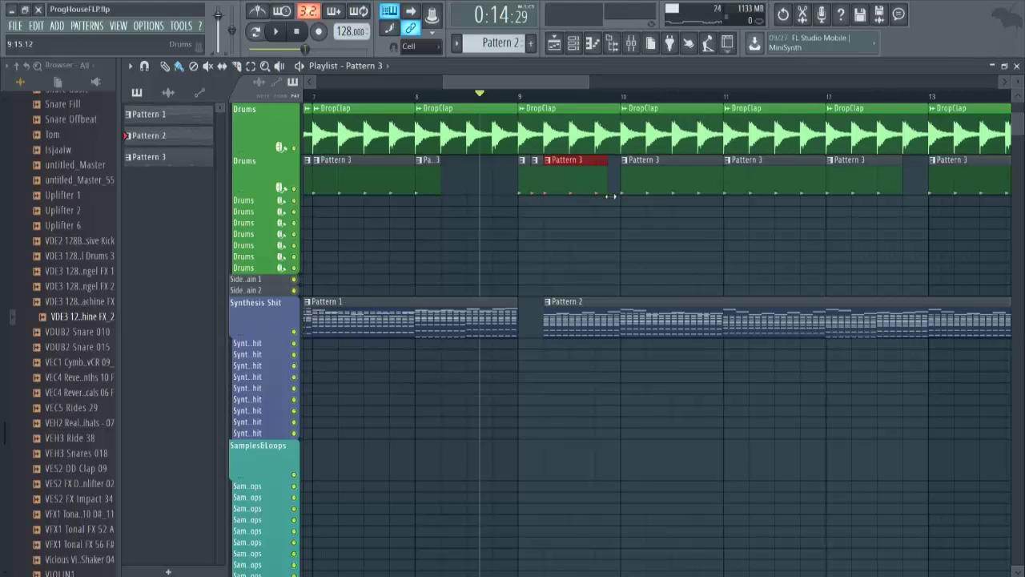
drag(611, 195, 618, 201)
key(space)
scroll(544, 209, up, 1)
scroll(531, 101, down, 3)
scroll(590, 281, down, 6)
scroll(672, 321, up, 6)
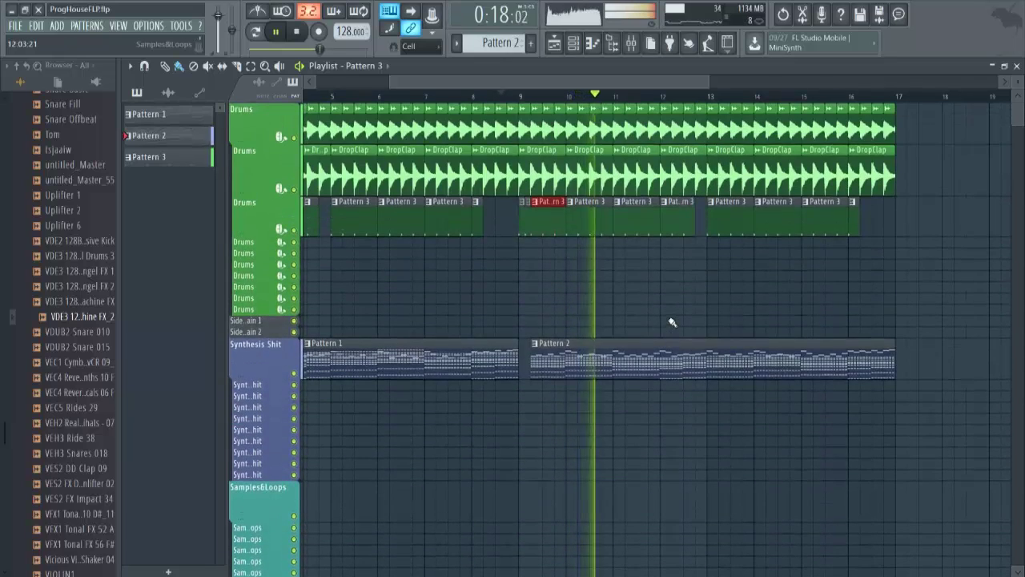
- Save the project and make the FX and Crowd clips at bar 9 start one beat later
key(ctrl+s)
scroll(555, 359, down, 5)
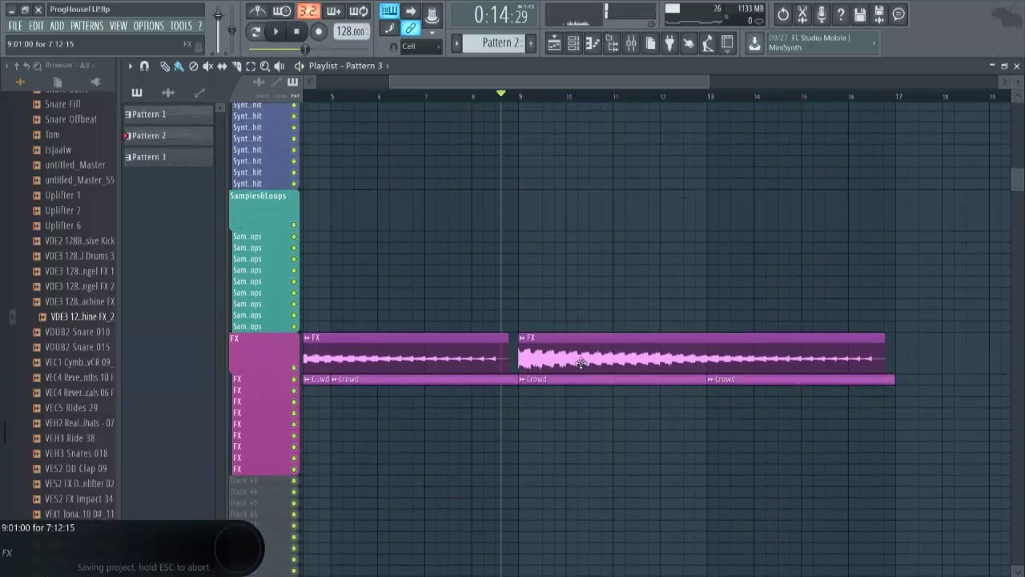
drag(582, 362, 594, 362)
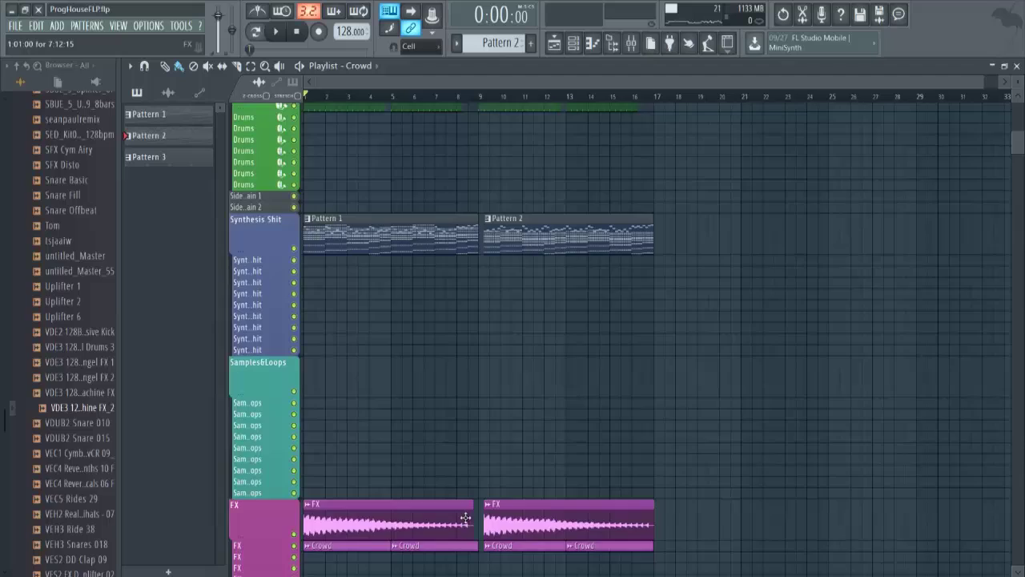
- Browse the House samples to the Toms folder of the KSHMR 2 drums
scroll(560, 336, up, 3)
scroll(76, 397, up, 10)
scroll(72, 424, up, 10)
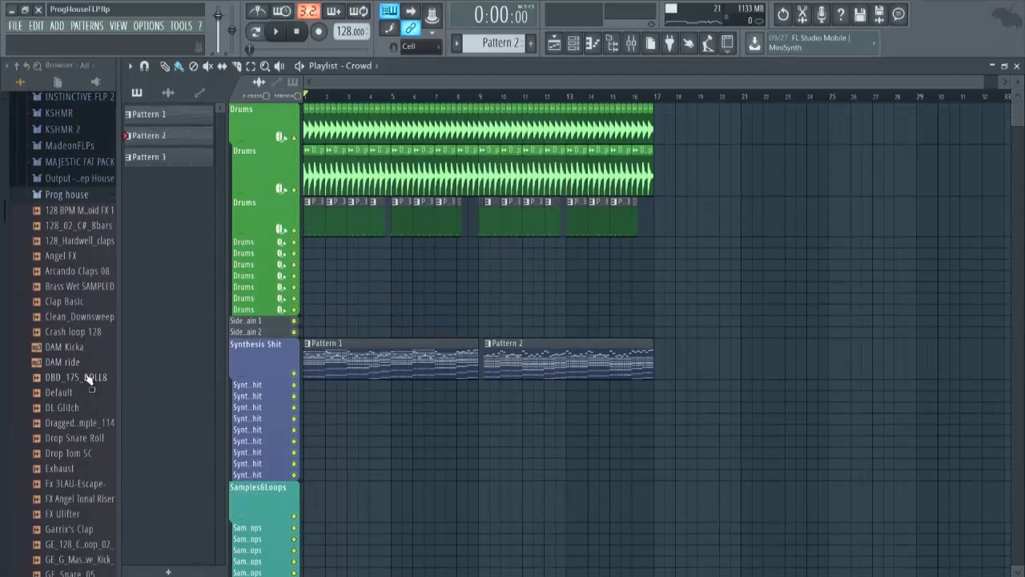
scroll(86, 345, up, 2)
click(80, 288)
scroll(82, 352, down, 2)
scroll(88, 367, up, 2)
scroll(100, 360, up, 3)
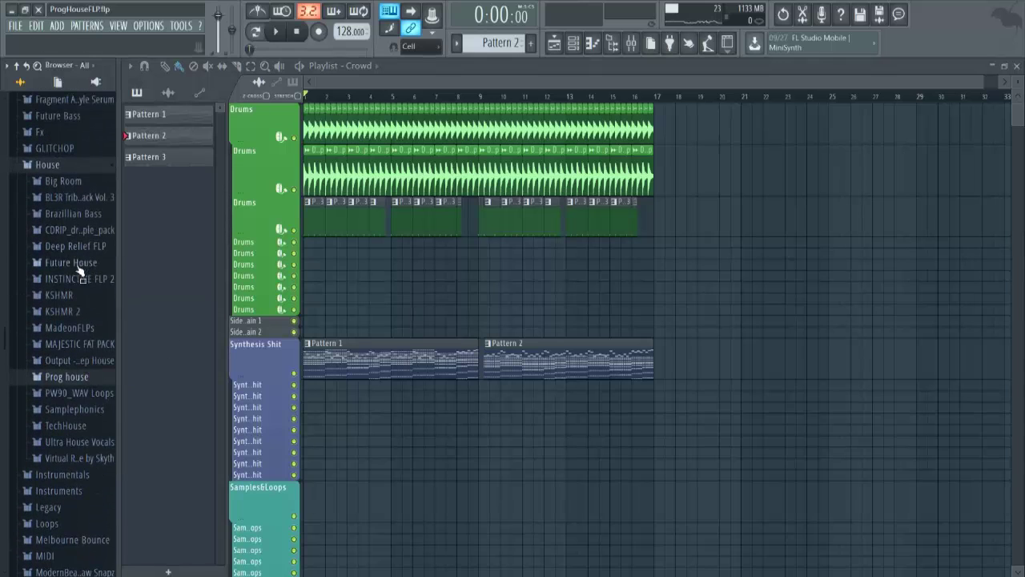
click(73, 310)
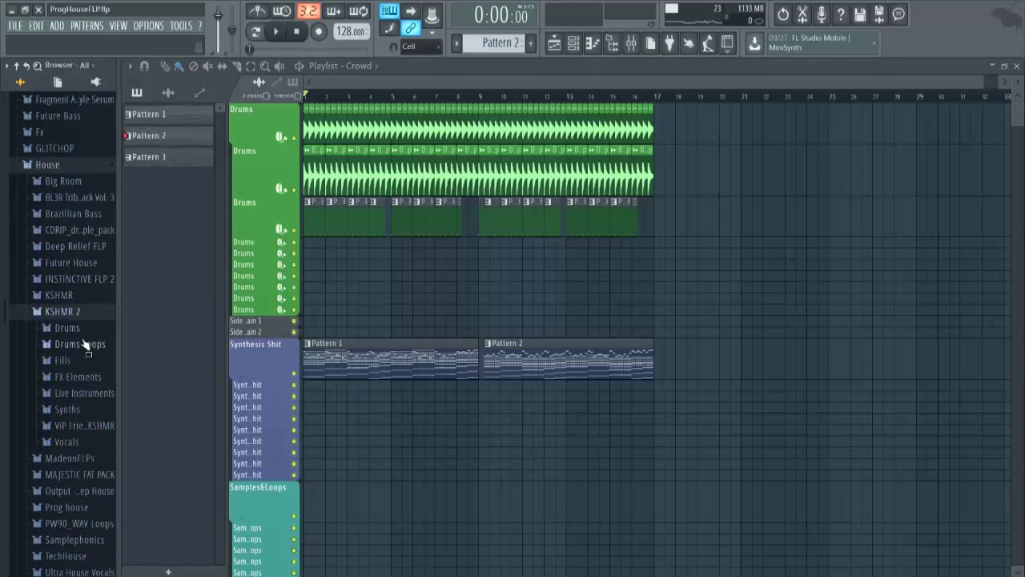
click(67, 327)
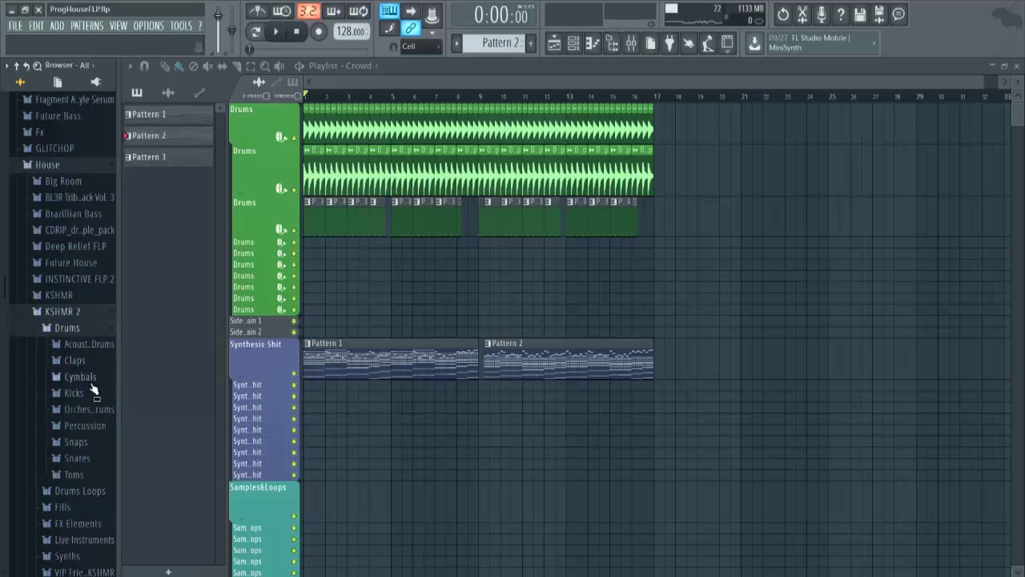
click(76, 474)
scroll(80, 448, down, 1)
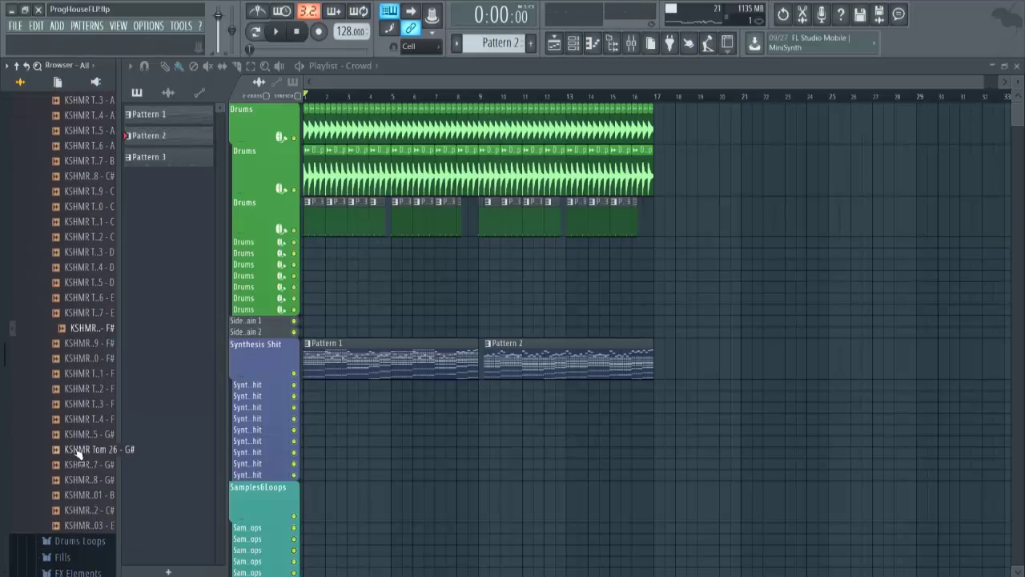
- Audition the toms and place KSHMR Tom 24 - F on a free Drums track in the playlist
click(79, 448)
click(97, 418)
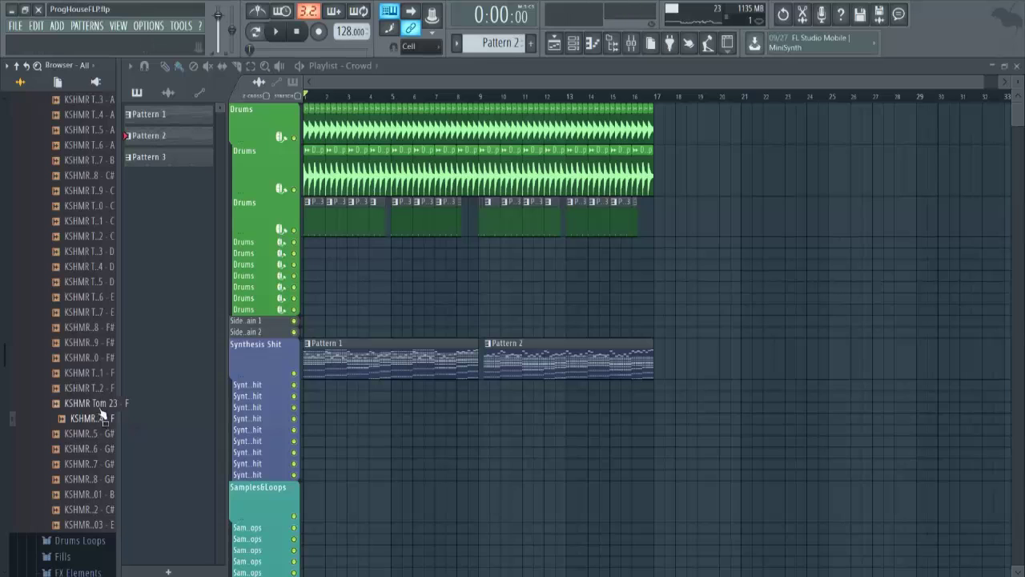
click(97, 418)
drag(97, 430, 511, 217)
scroll(497, 110, up, 4)
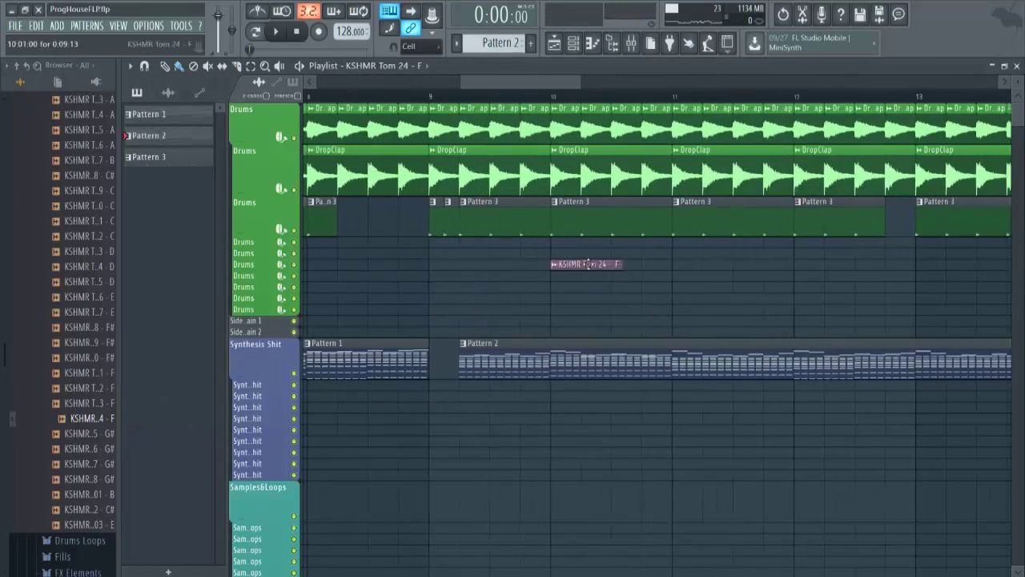
- Move the tom clip to the Drums track below the kick, starting at 9:04:00, and check its timing in playback
double_click(587, 264)
drag(434, 301, 434, 312)
key(Escape)
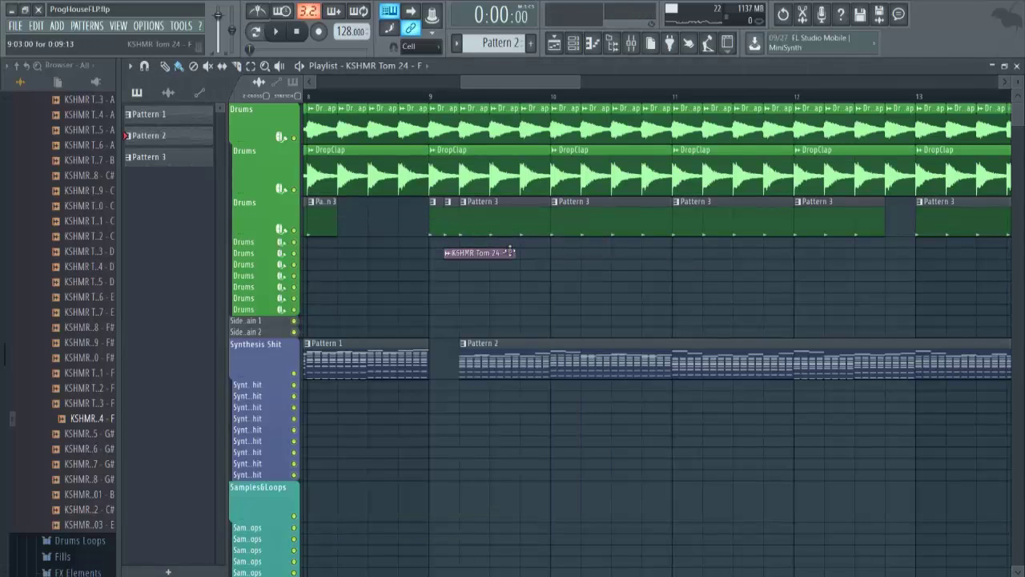
key(space)
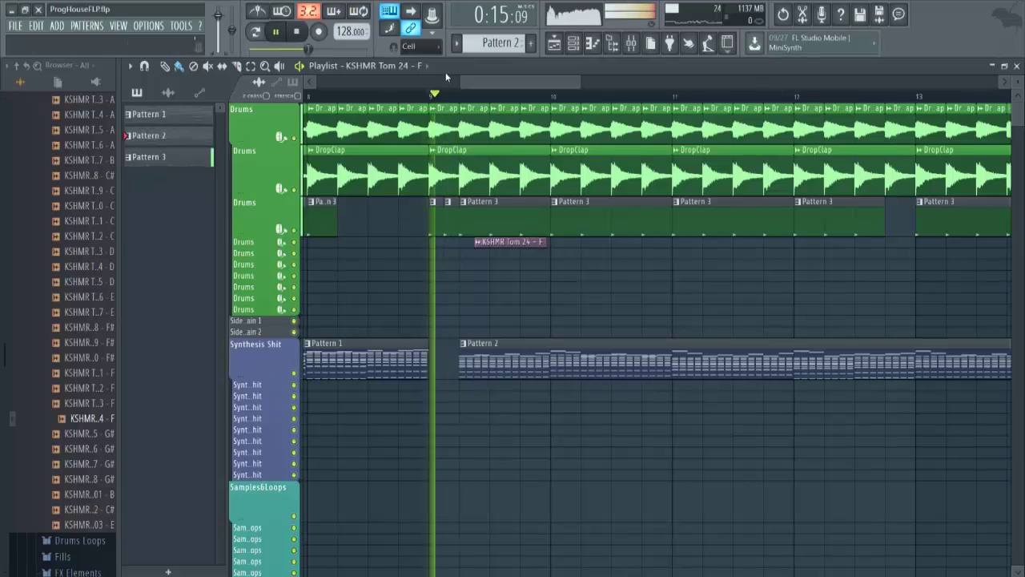
scroll(542, 245, up, 3)
drag(564, 243, 496, 243)
key(space)
key(space)
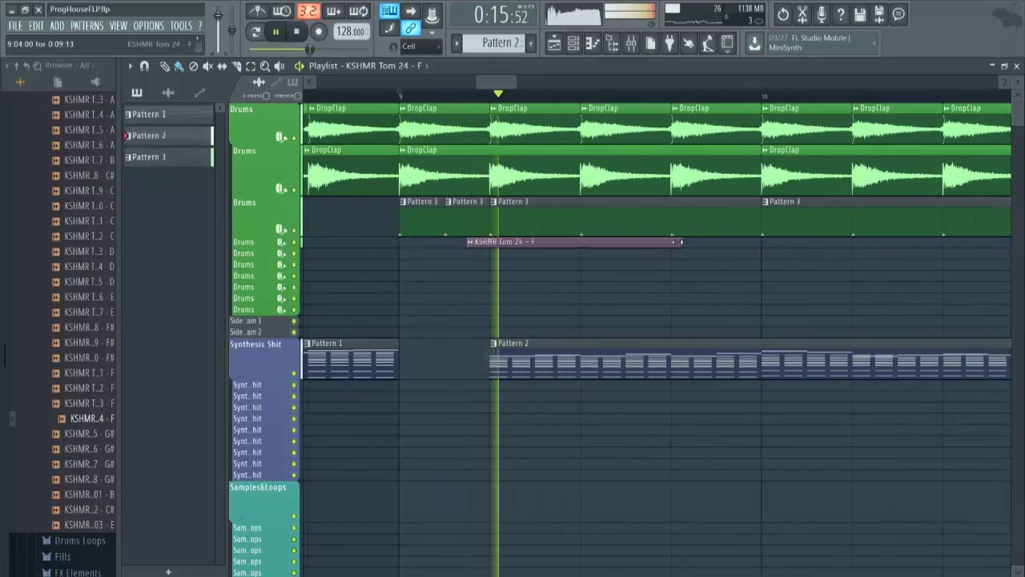
- Shorten the tom clip to a brief hit and repeat it as a syncopated rhythm from bar 9 through bar 16
drag(678, 241, 497, 241)
key(space)
key(space)
key(space)
key(space)
scroll(489, 239, down, 5)
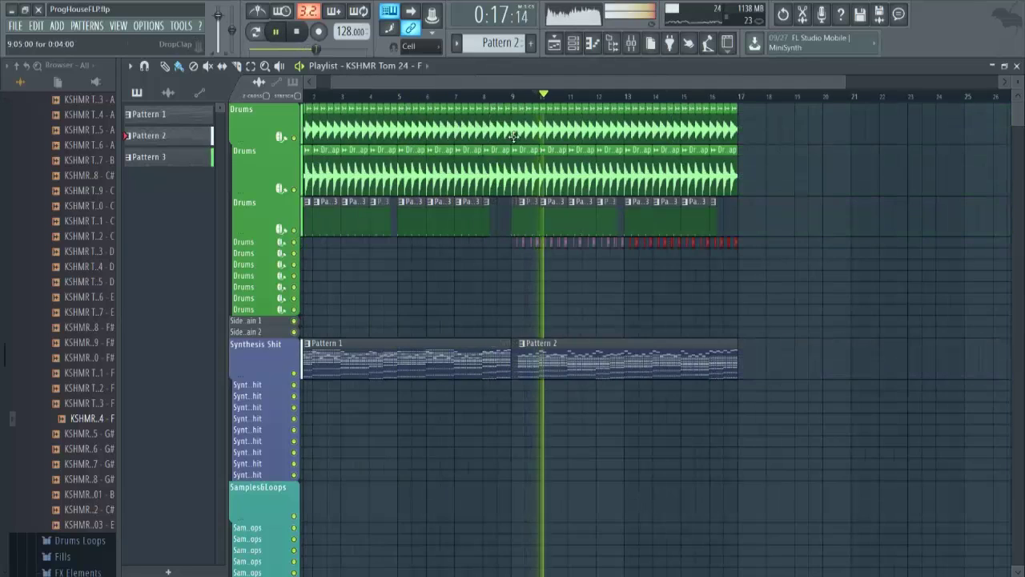
- Find KSHMR Hard Snare 19 in the KSHMR 2 hard snares and add it to the playlist
scroll(44, 375, up, 6)
click(79, 282)
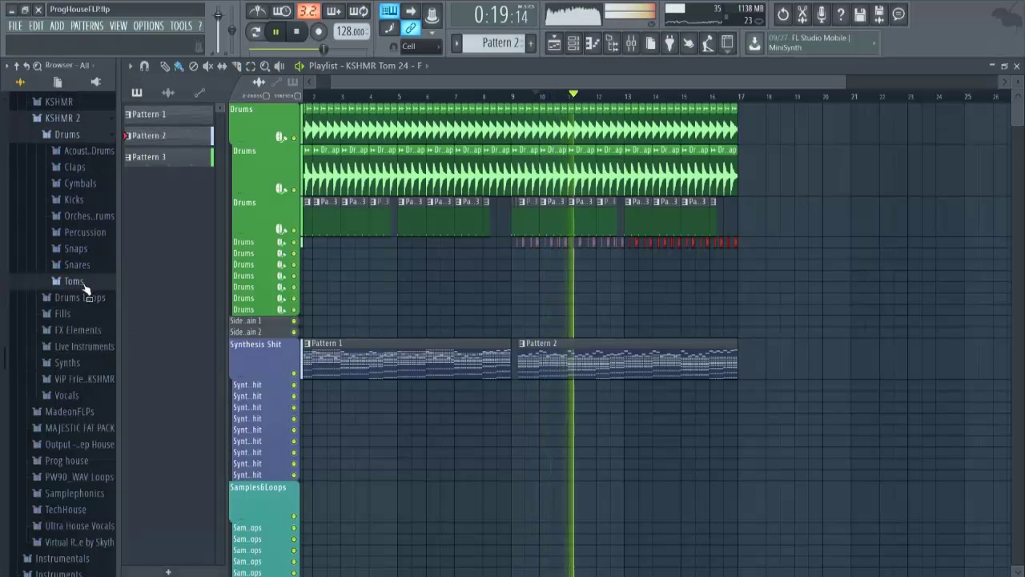
scroll(521, 174, up, 4)
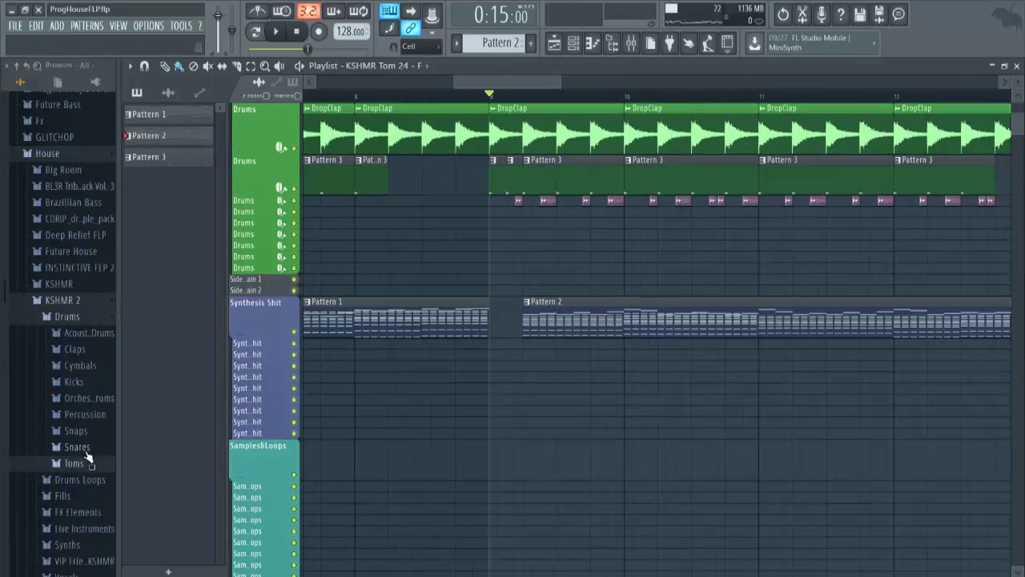
click(78, 446)
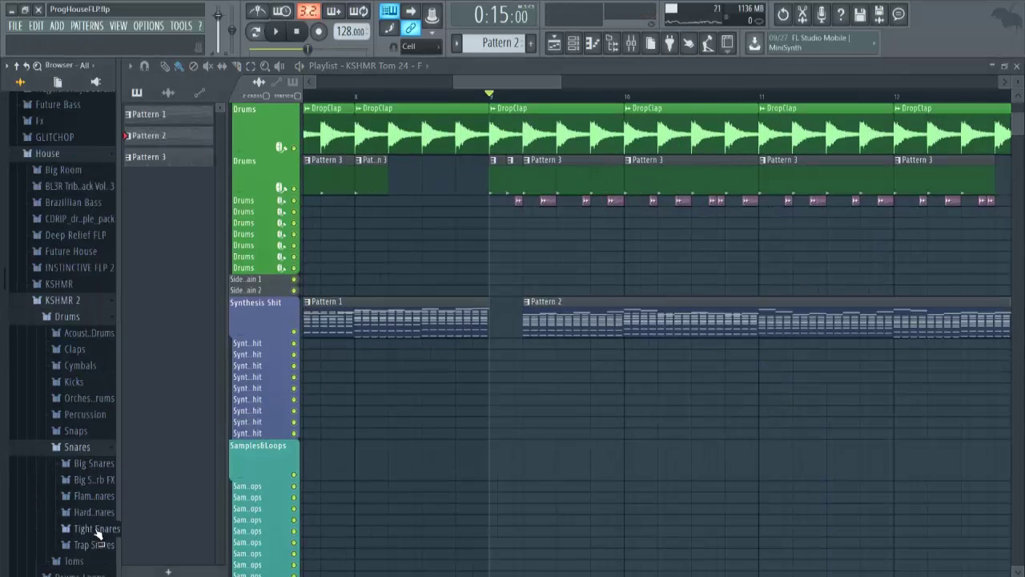
click(94, 511)
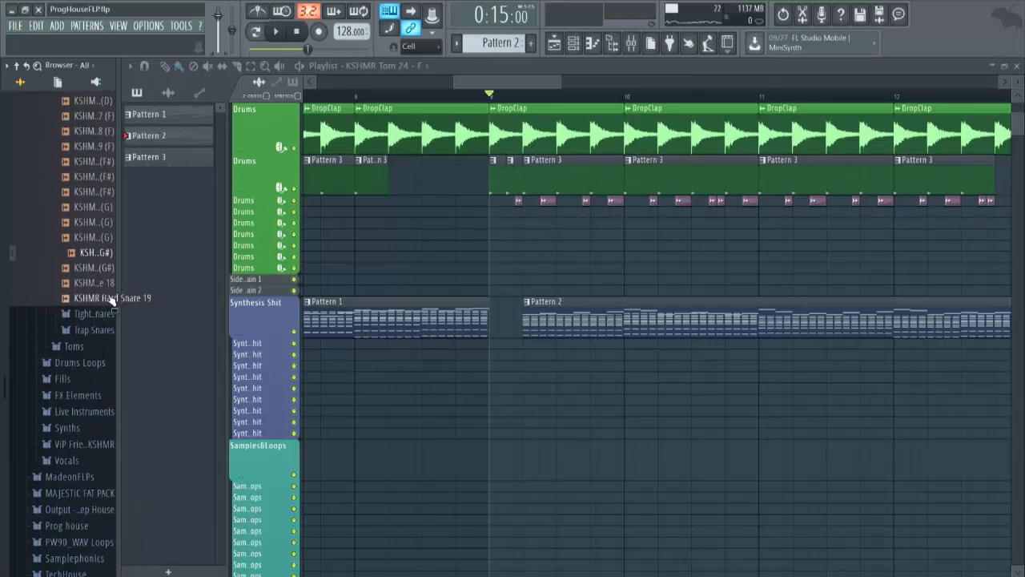
drag(110, 300, 563, 324)
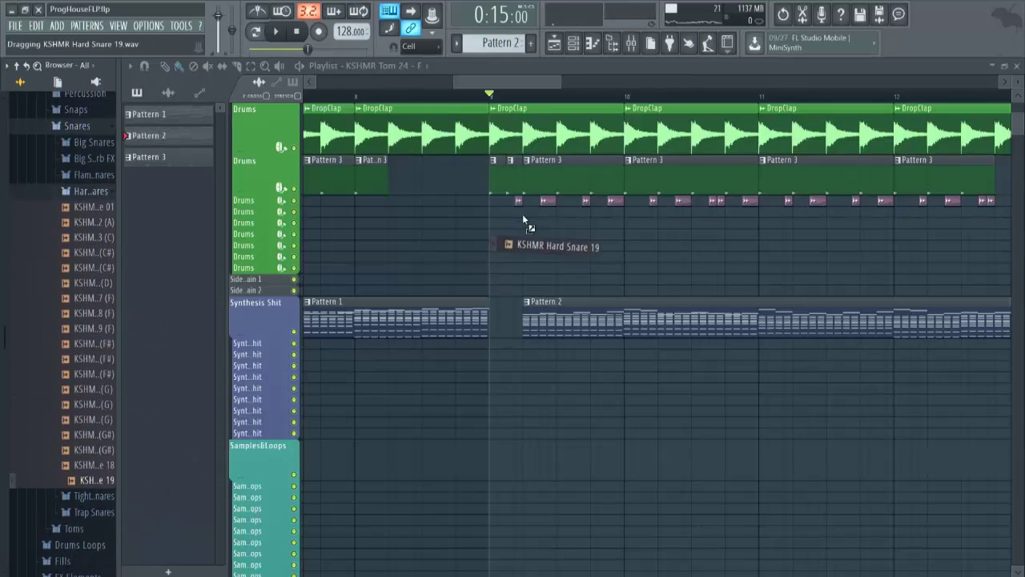
- Place Hard Snare 19 on beats 2 and 4 on the Drums track below the toms and repeat it through bar 16
key(space)
drag(522, 214, 627, 222)
key(space)
key(space)
click(570, 211)
key(ctrl+b)
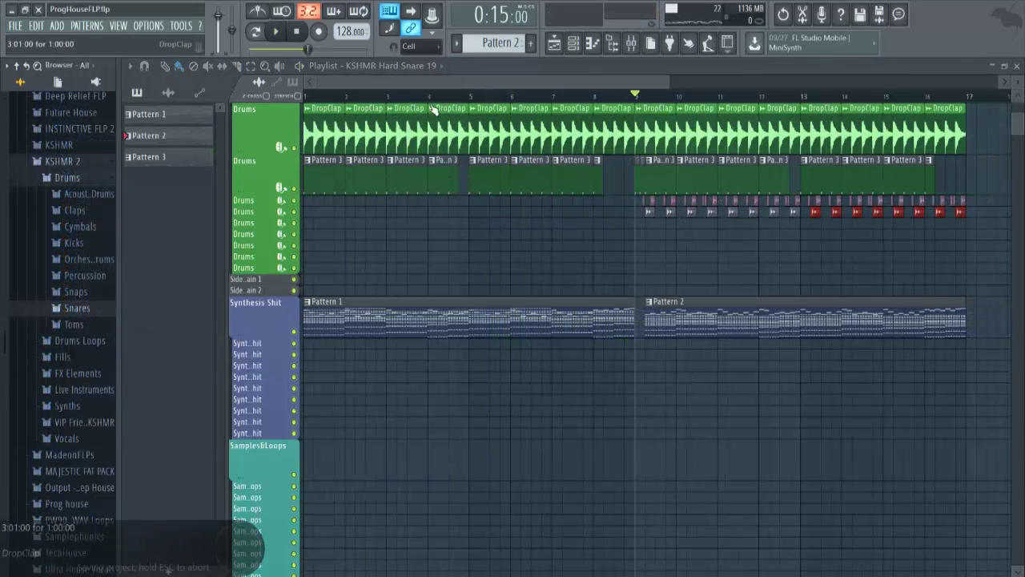
- Add KSHMR Short Fill 128BPM 13 from the 128 BPM fills to a Drums track on the last beat of bar 4
click(451, 96)
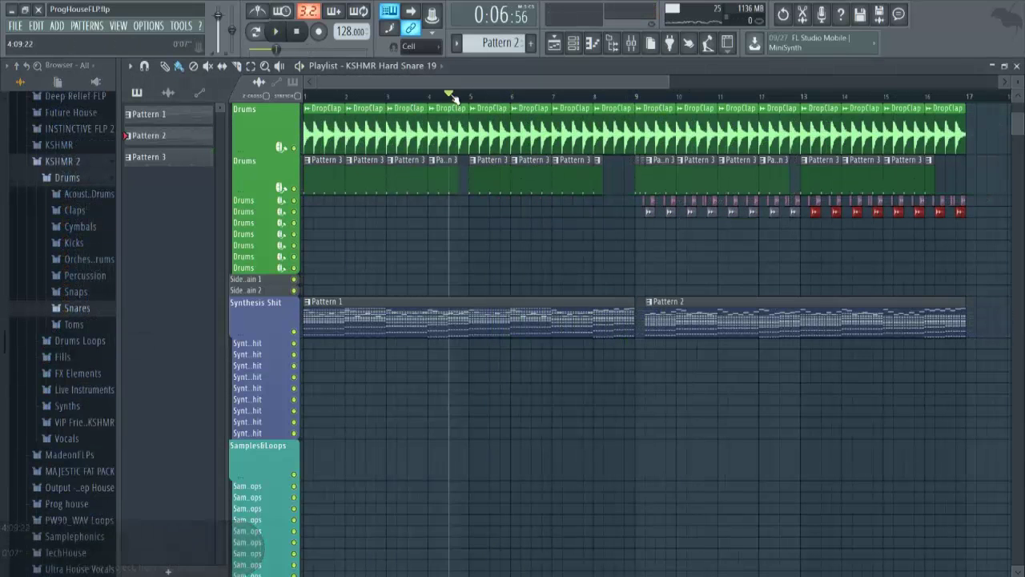
scroll(451, 98, up, 4)
key(space)
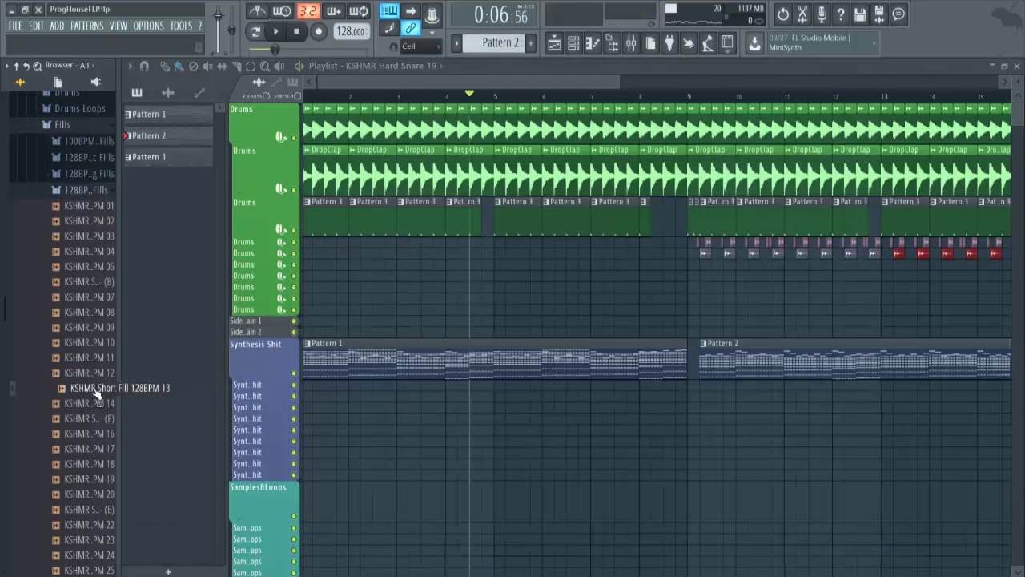
drag(72, 377, 472, 293)
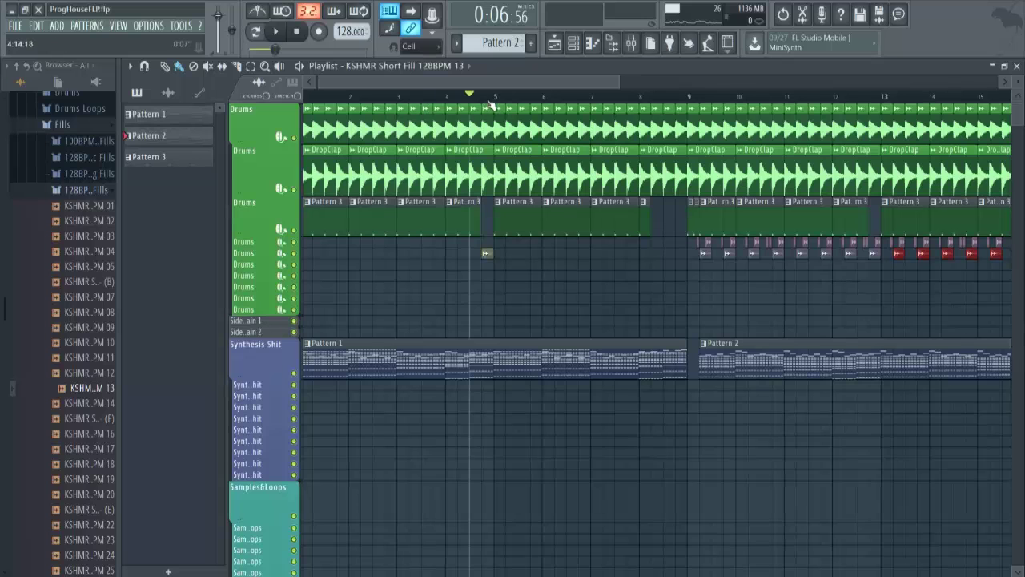
- Move the short fill into the kick track's gap at the end of bar 4 and copy it to the last beat of bar 12
scroll(493, 104, up, 5)
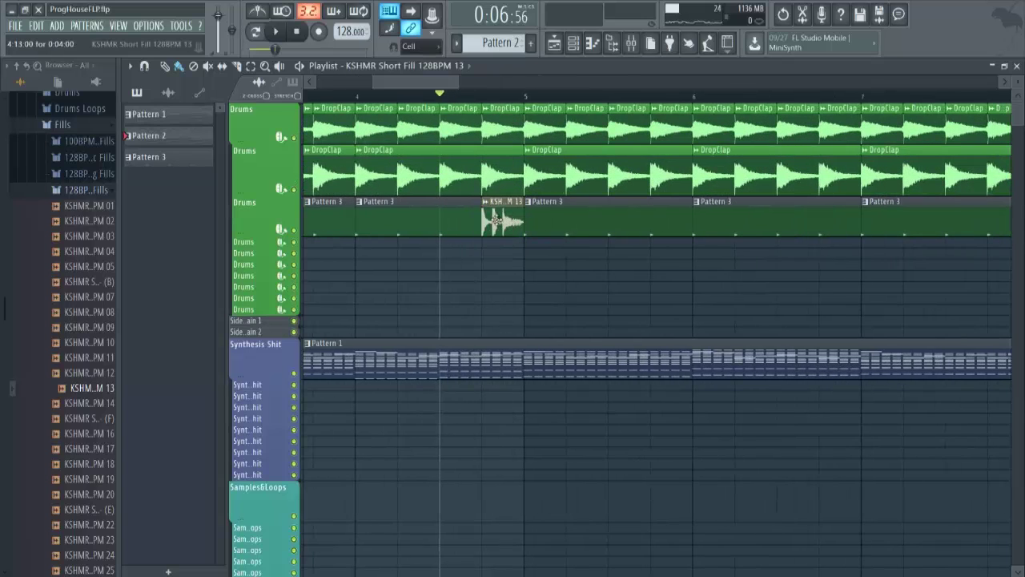
key(space)
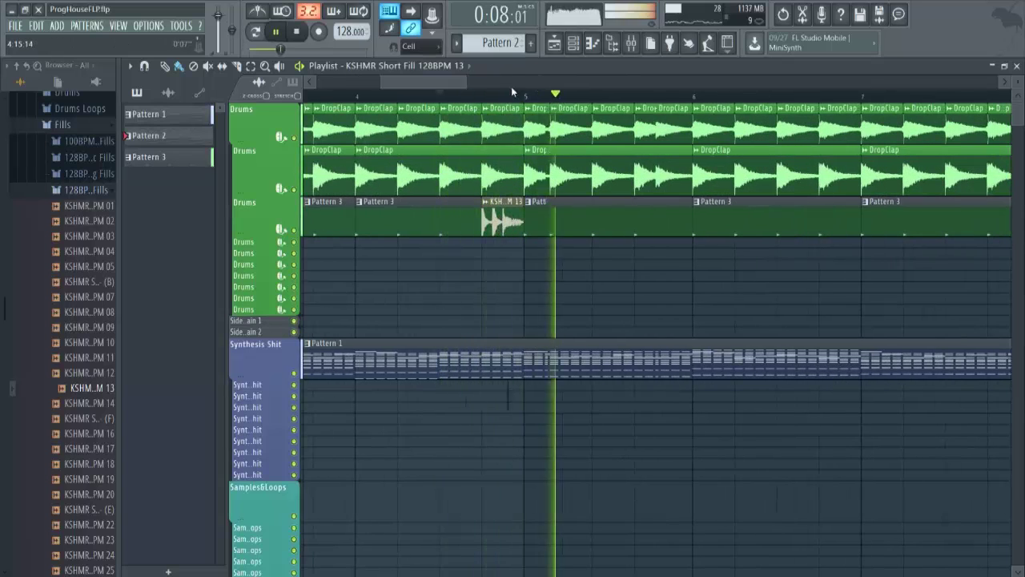
scroll(514, 92, down, 5)
key(space)
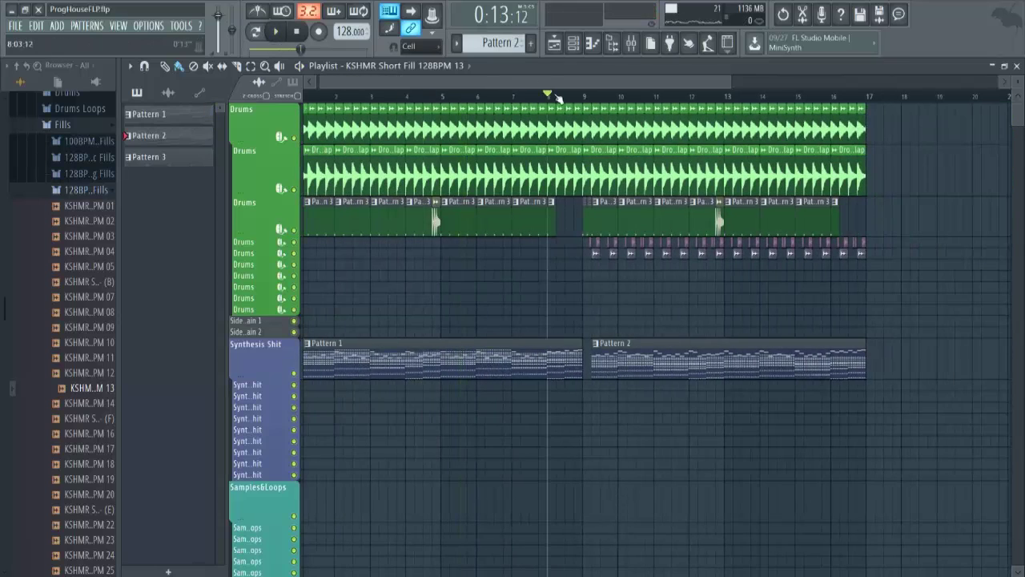
- Place KSHMR Short Fill 128BPM 21 - (E) across bar 8 on the kick track and play it
scroll(565, 105, up, 3)
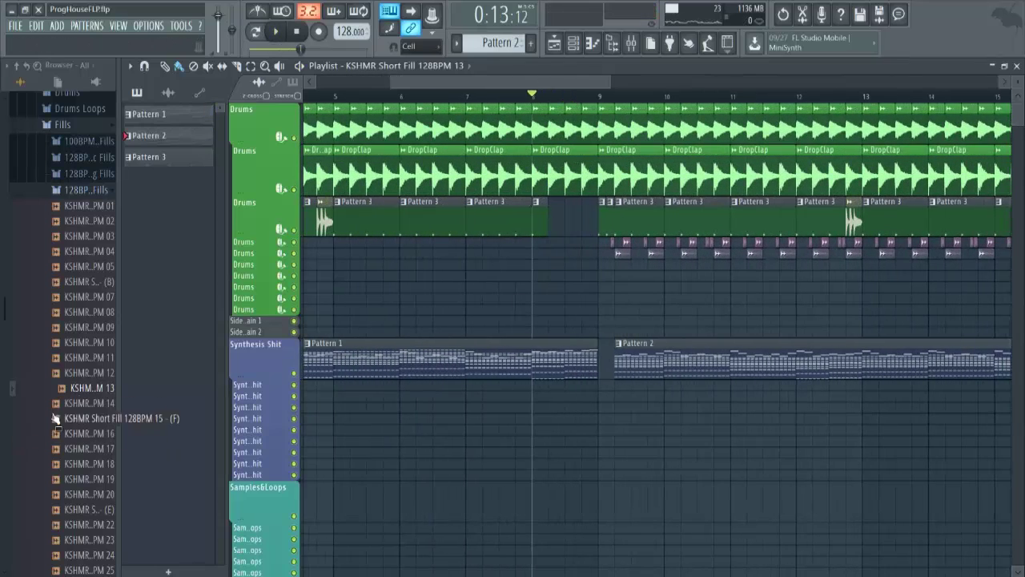
drag(88, 509, 556, 220)
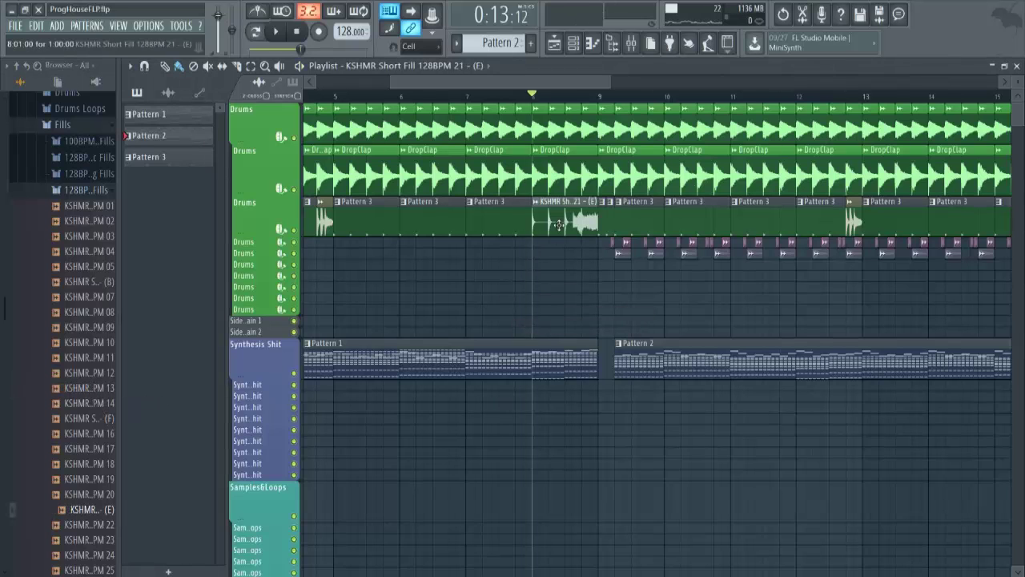
key(space)
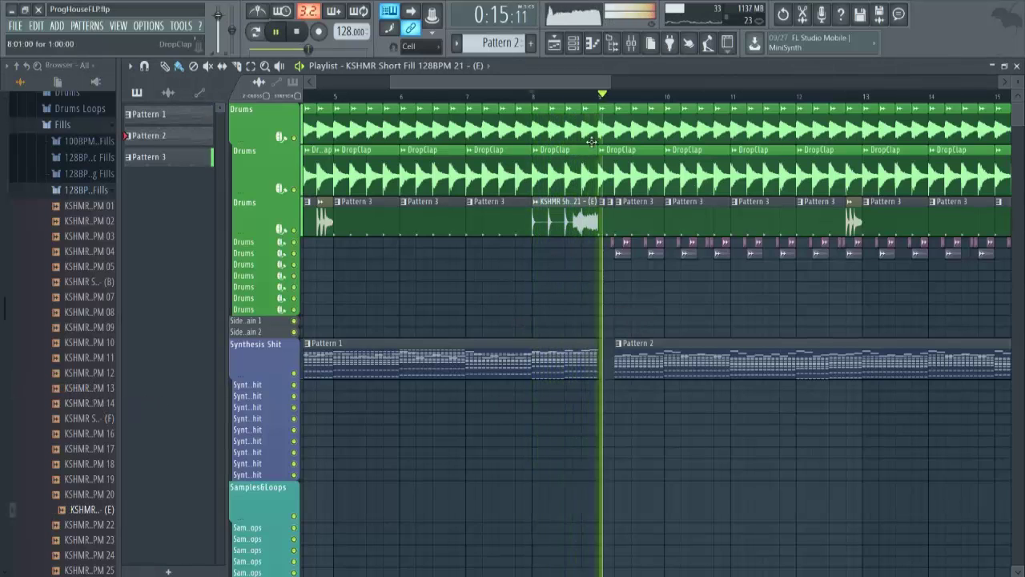
- Trim one beat off the end of the Pattern 1 clip before bar 9 and play the transition
click(585, 96)
scroll(575, 102, up, 3)
scroll(575, 102, down, 3)
key(space)
scroll(547, 298, down, 1)
drag(593, 316, 575, 316)
key(space)
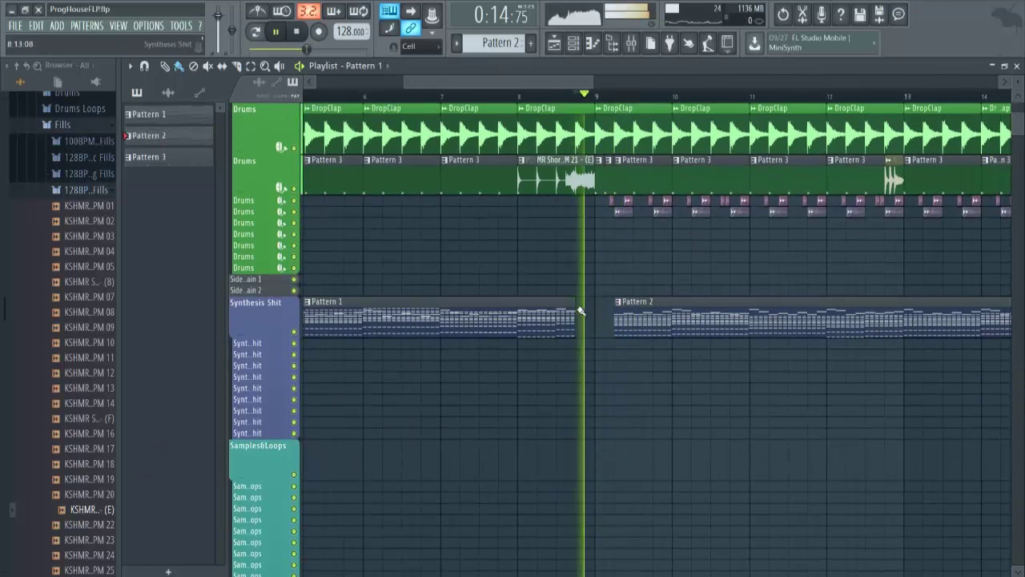
click(566, 97)
click(524, 97)
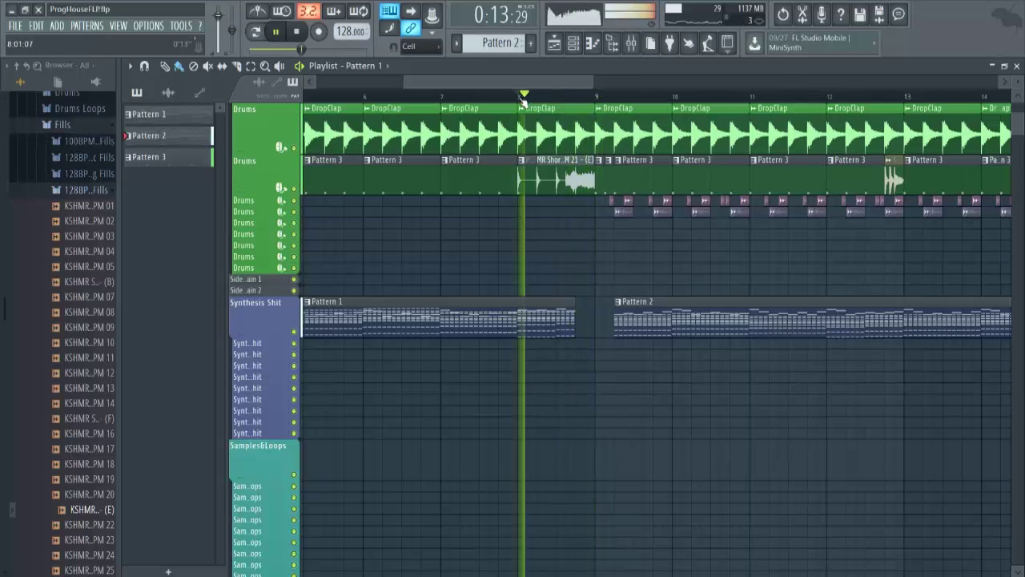
click(574, 96)
key(space)
scroll(570, 95, up, 4)
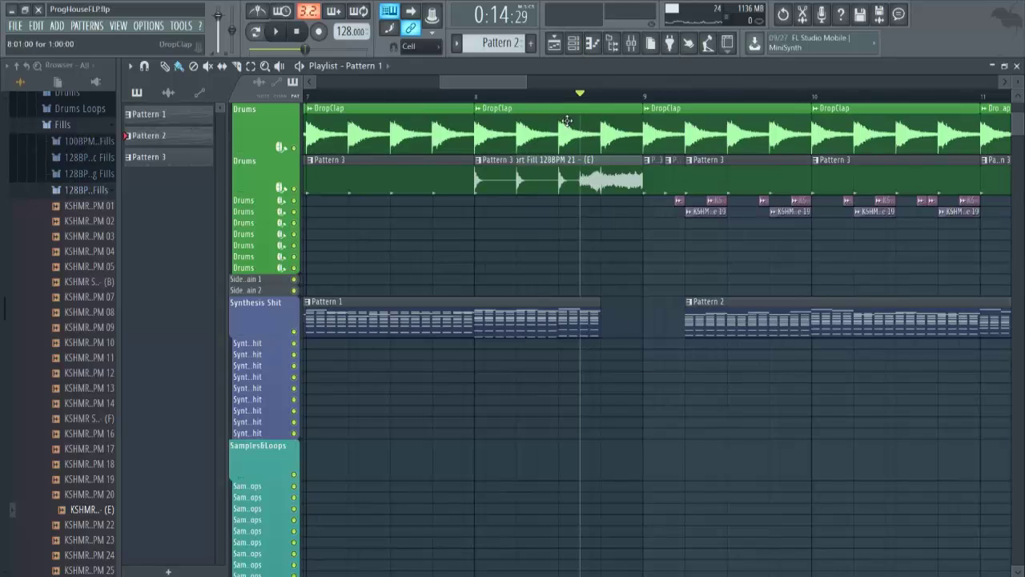
- Save the project, move the bar 8 fill to the Drums track below the kick, and play it
key(ctrl+s)
drag(610, 182, 615, 196)
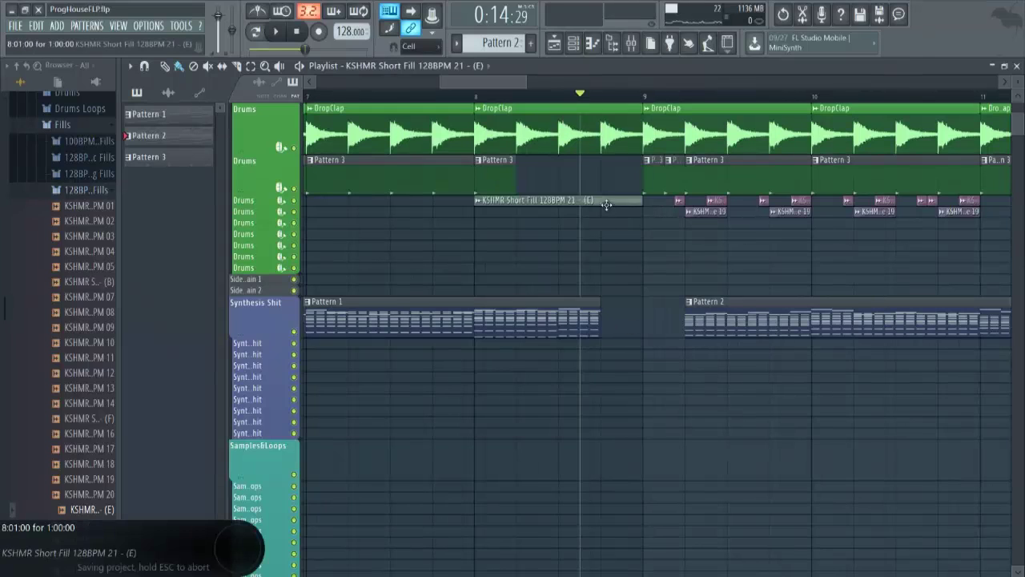
key(space)
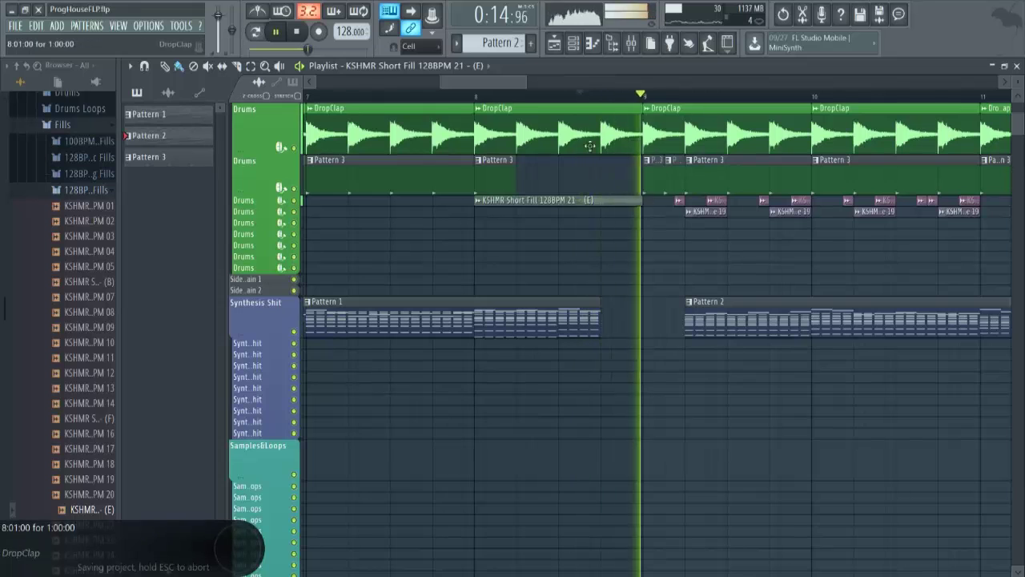
- Collapse the 128BPM short fills folder in the browser and replay the transition into bar 9
scroll(563, 96, down, 3)
scroll(78, 350, up, 2)
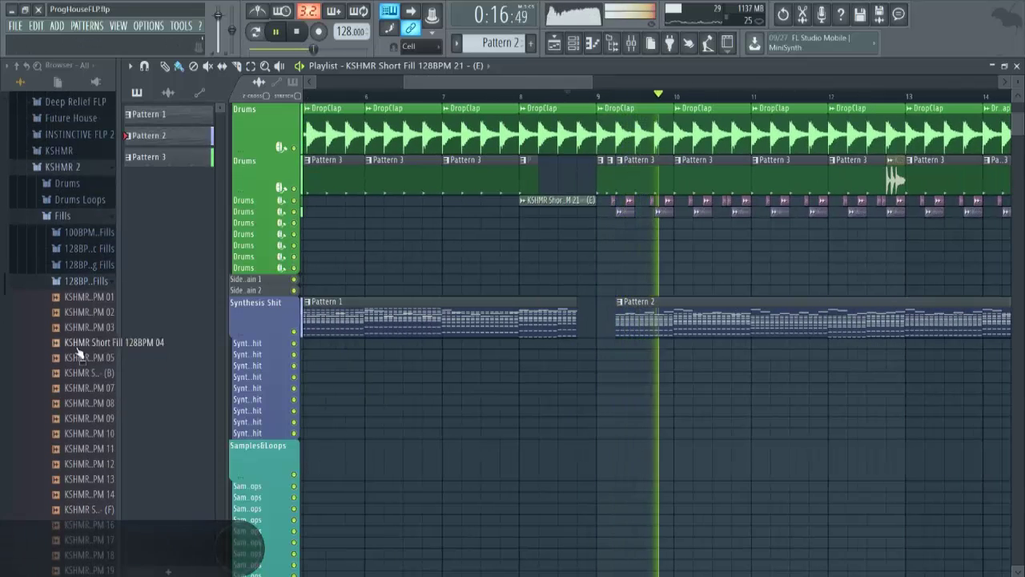
click(80, 280)
scroll(566, 230, down, 3)
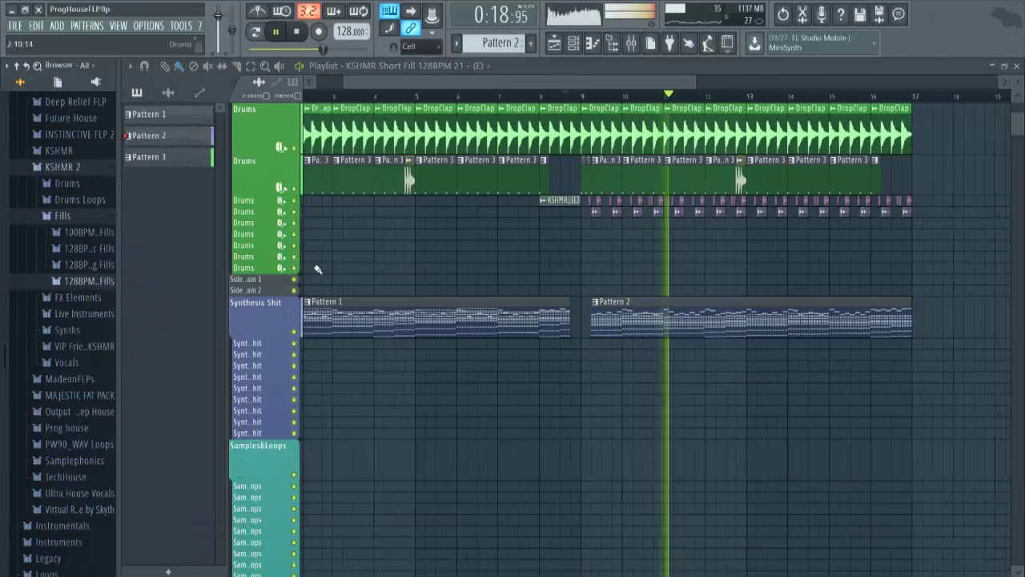
click(551, 96)
scroll(56, 273, up, 8)
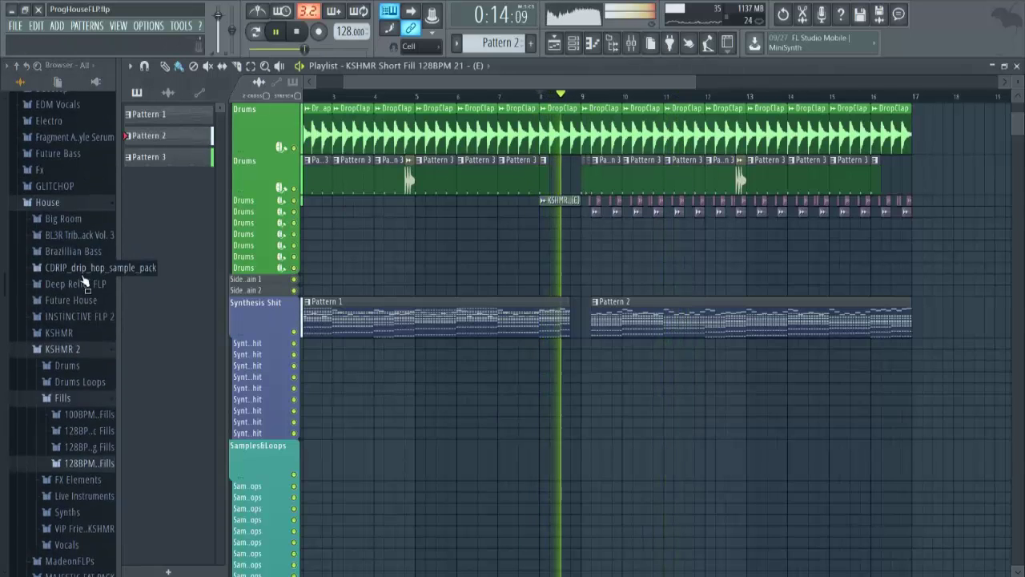
- Stop playback and place JAKKO FX - Part_2 on an empty Drums track at the start of bar 9
scroll(66, 319, up, 3)
key(space)
click(64, 311)
scroll(68, 319, down, 8)
drag(75, 320, 77, 329)
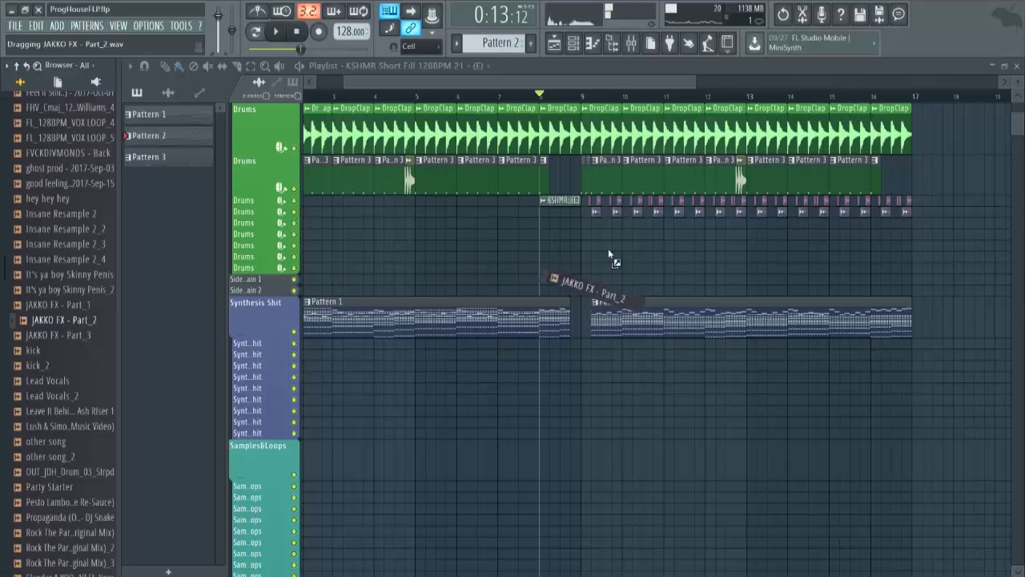
drag(609, 255, 607, 250)
- Reverse the JAKKO FX - Part_2 sample and add a quick fade-in
scroll(601, 104, up, 5)
double_click(554, 246)
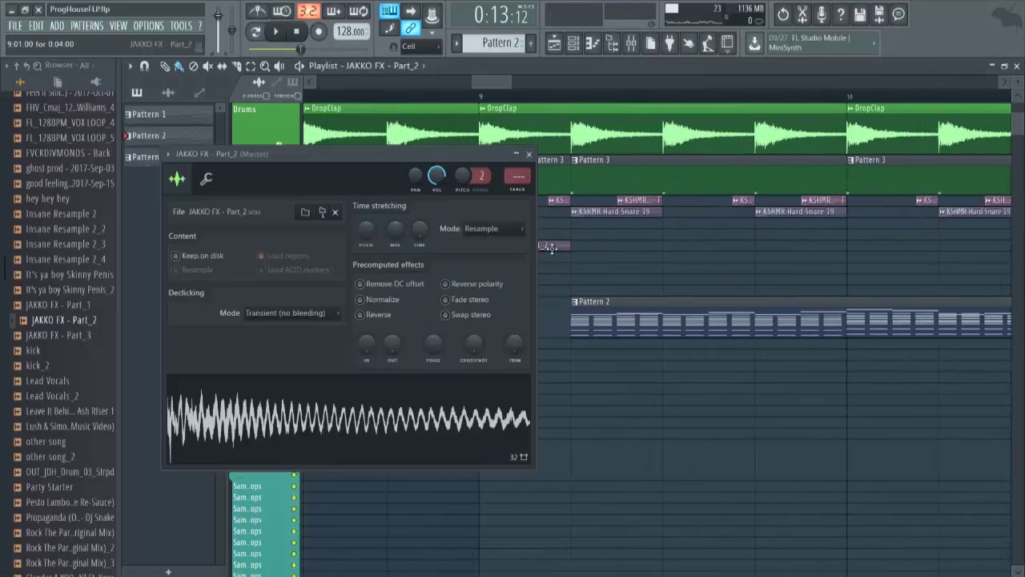
click(360, 314)
drag(366, 342, 366, 335)
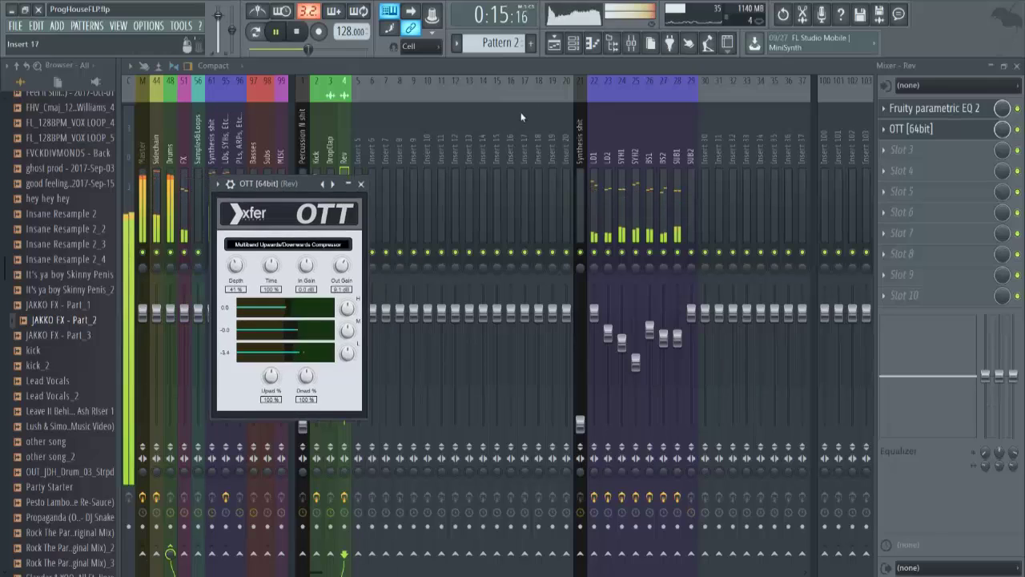
- Put a unique copy of the reversed FX on the beat before bar 9, turn off its reverse, and play it
key(F5)
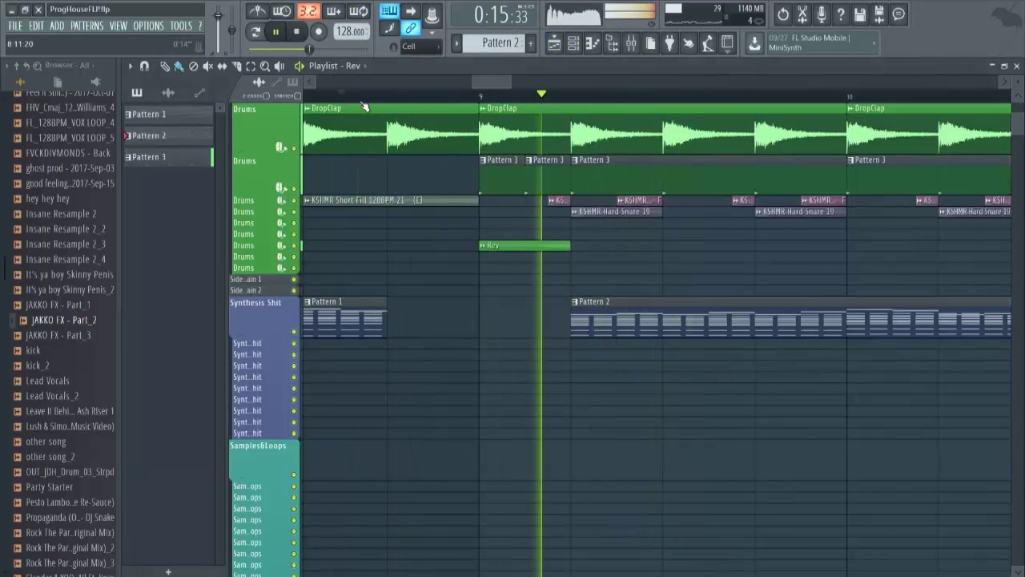
scroll(363, 106, down, 3)
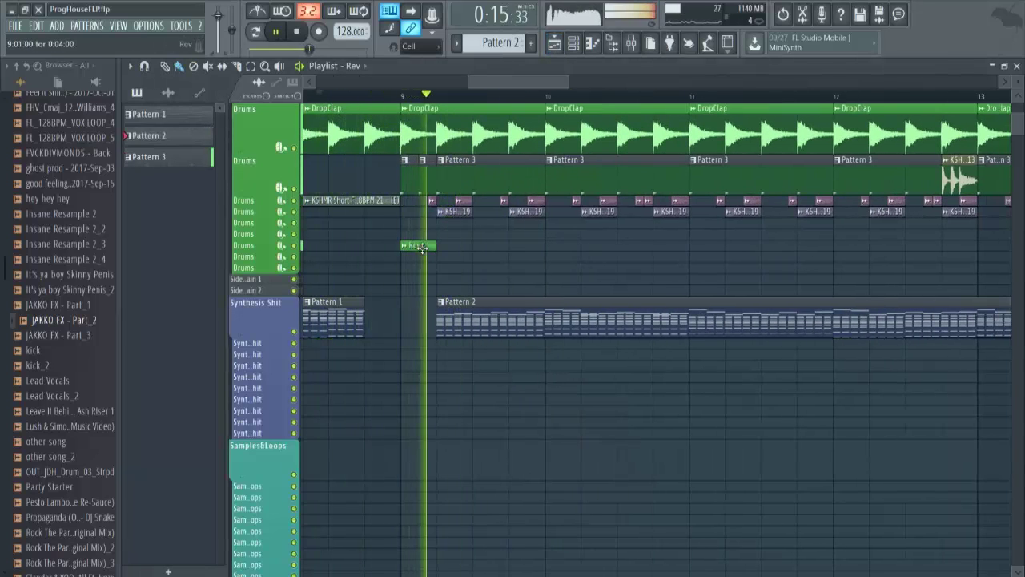
key(space)
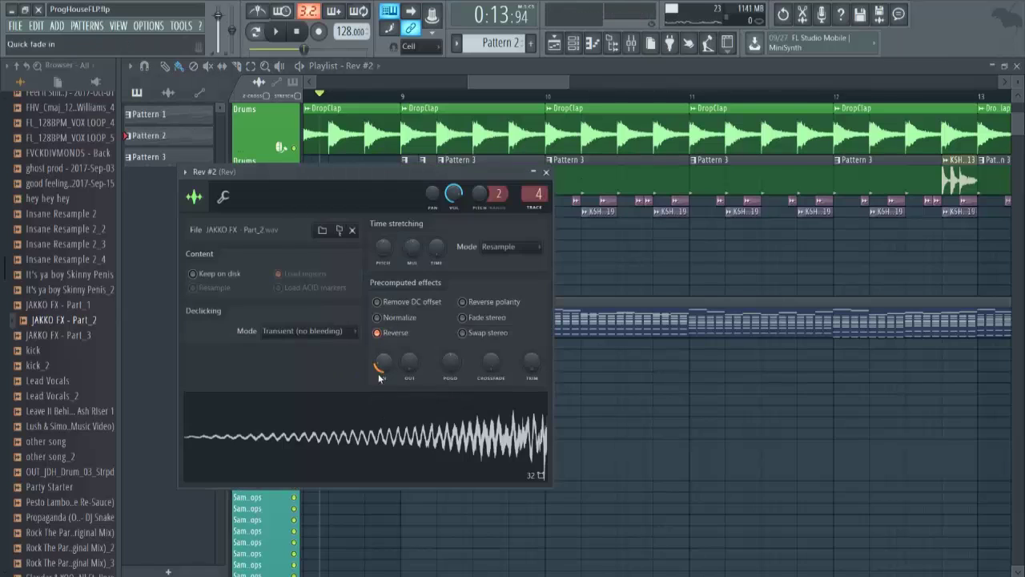
click(378, 332)
click(546, 172)
key(space)
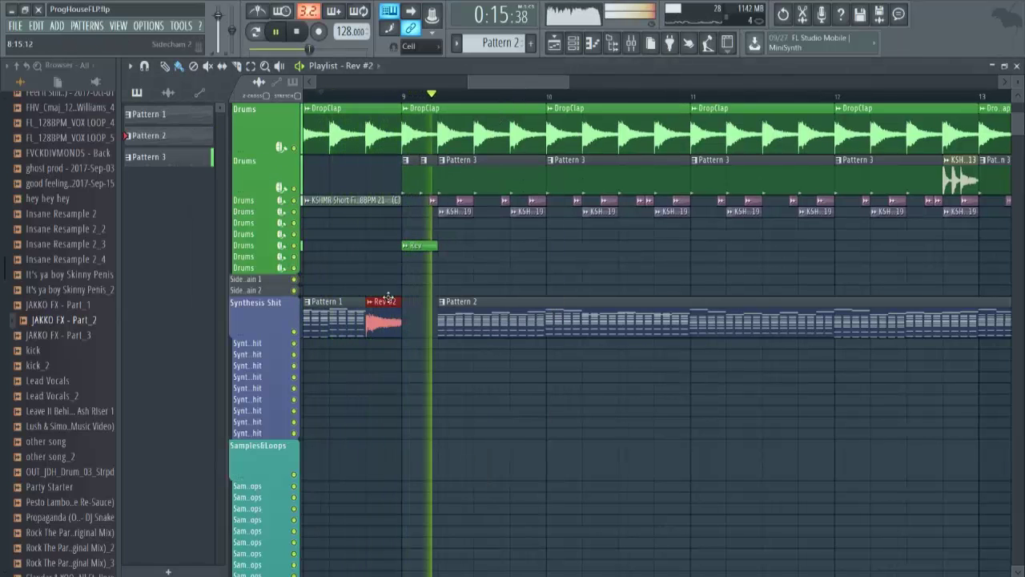
- Move the un-reversed FX clip onto the Drums track just before the reversed one and play the transition
drag(378, 302, 380, 243)
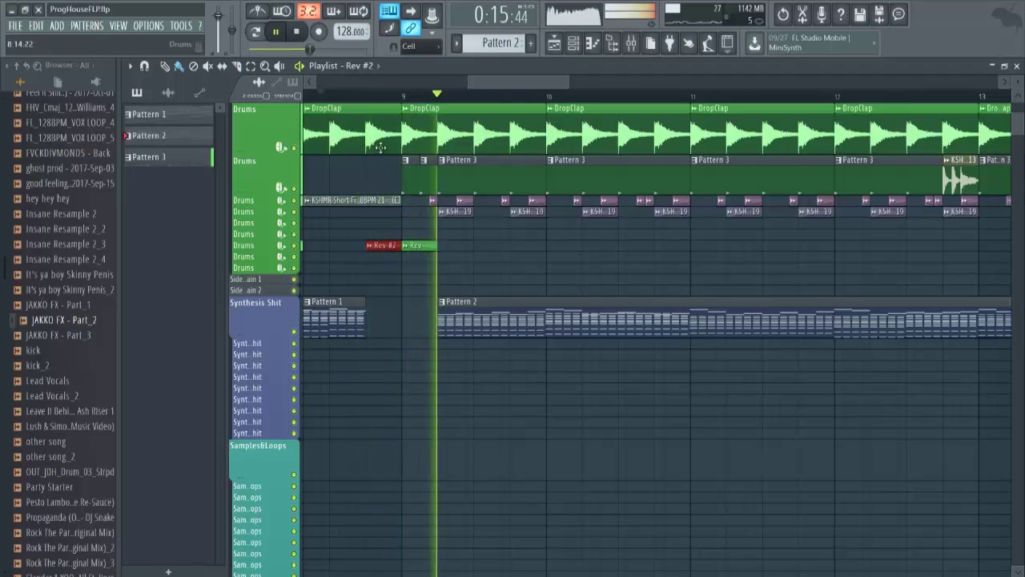
click(373, 96)
scroll(376, 98, down, 2)
scroll(354, 98, down, 4)
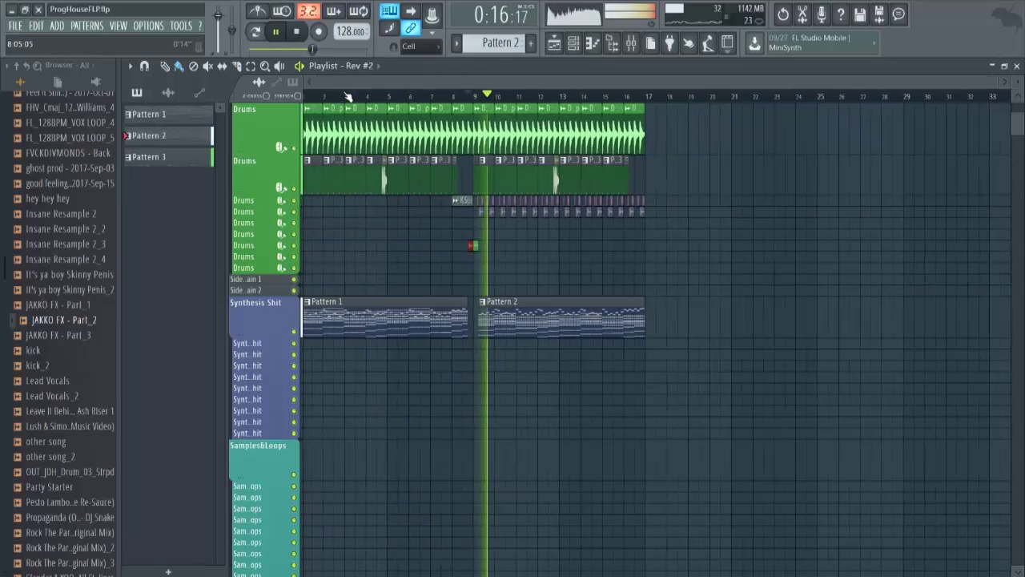
- Stop playback and look over the extended arrangement and the mixer's channels from the drums to the samples
key(space)
scroll(477, 99, up, 3)
scroll(477, 104, up, 2)
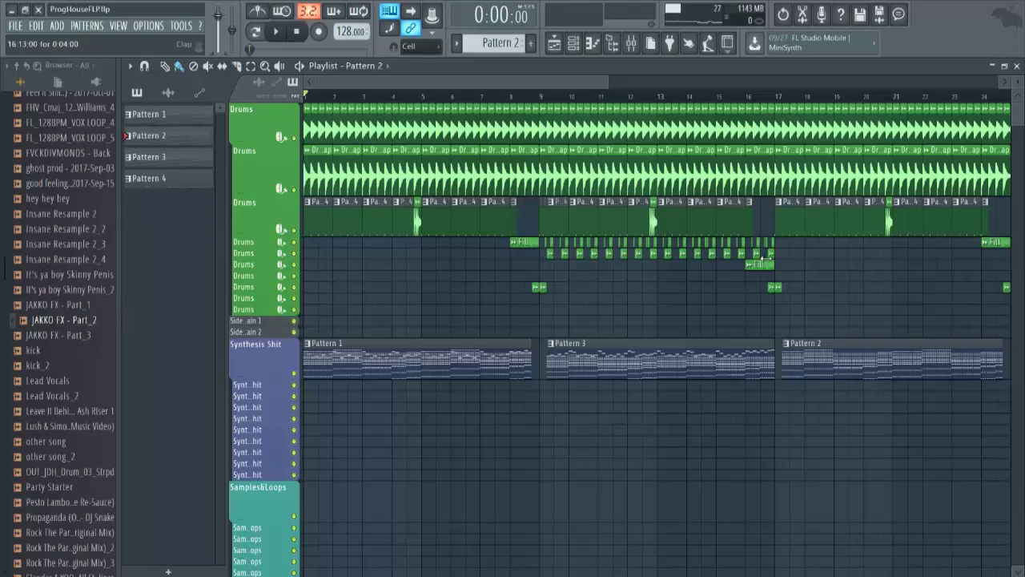
click(631, 45)
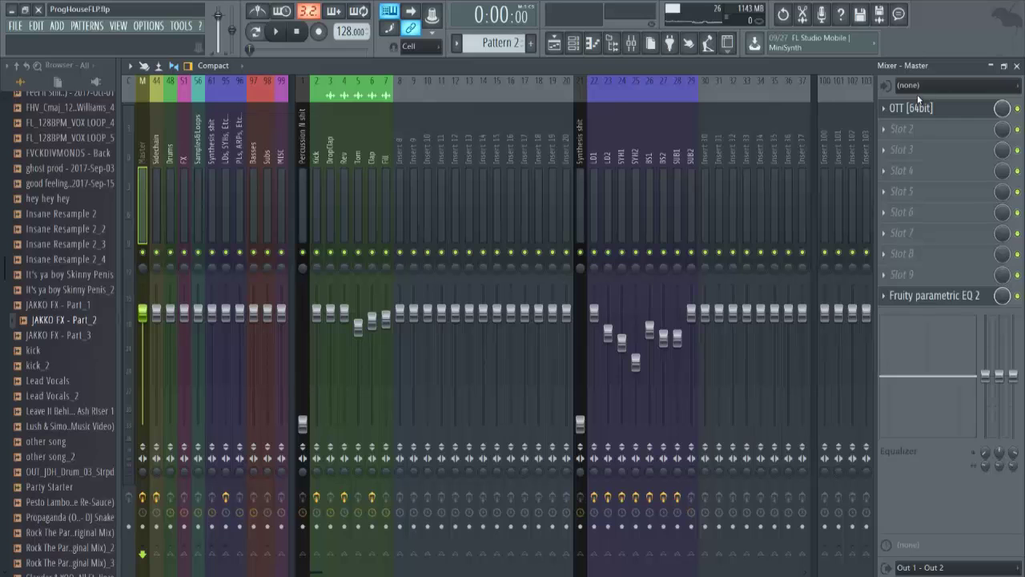
scroll(451, 174, down, 5)
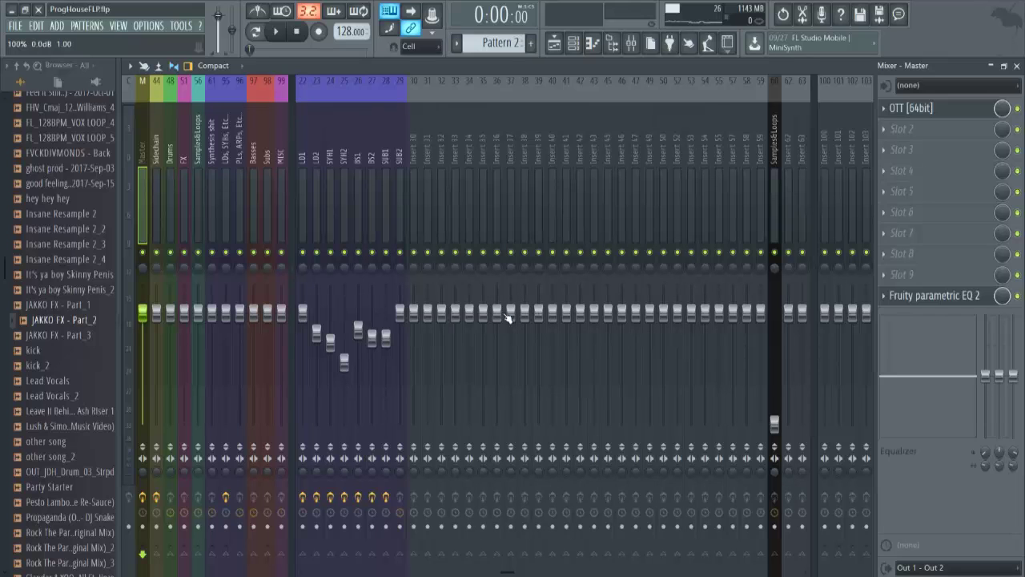
scroll(473, 216, up, 3)
scroll(480, 205, up, 8)
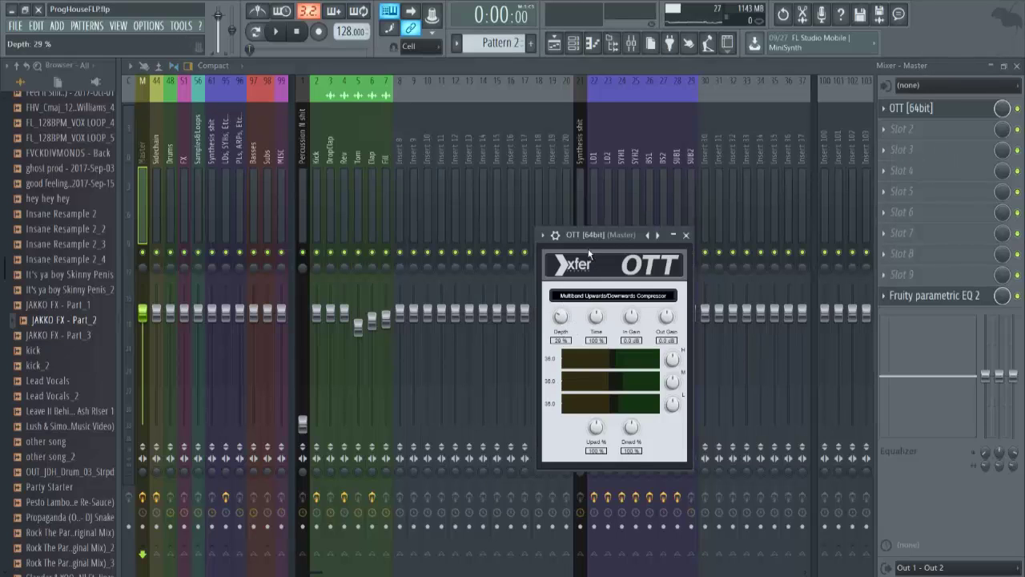
- Try raising the master OTT's output gain to 2.4 dB during playback, and return it to 0 dB
drag(607, 237, 641, 237)
key(space)
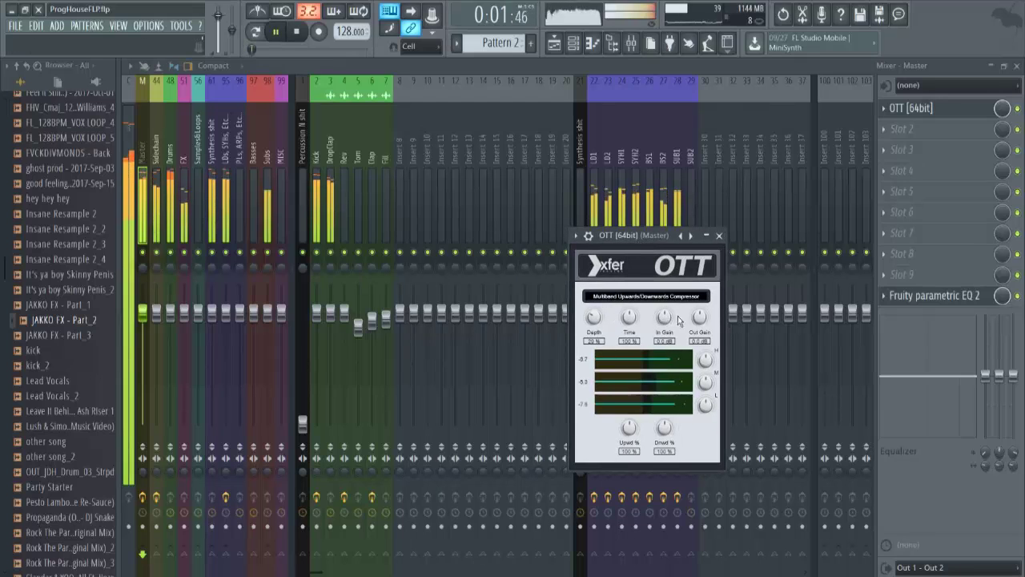
drag(699, 318, 700, 322)
key(space)
drag(630, 240, 611, 249)
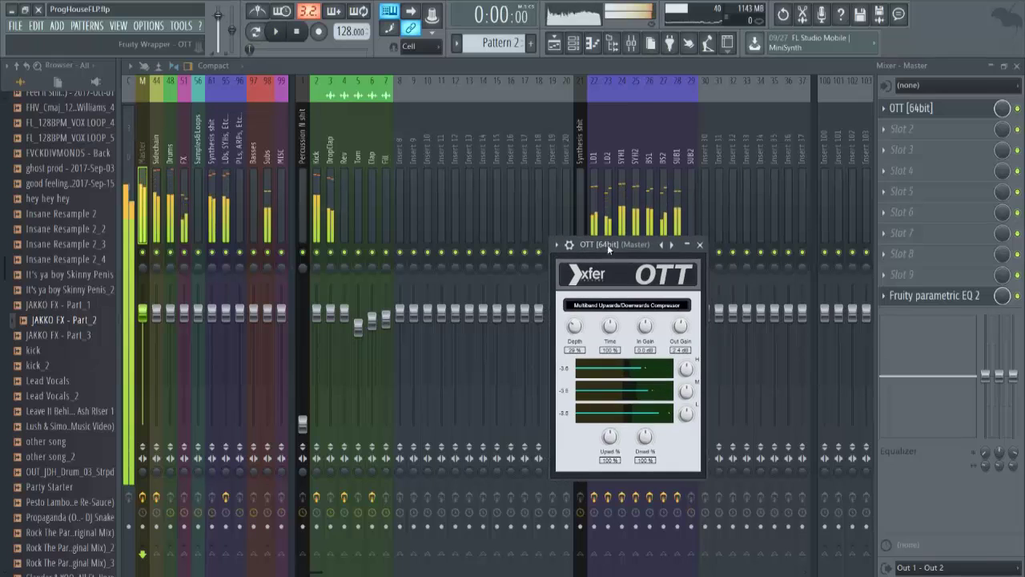
drag(680, 328, 679, 338)
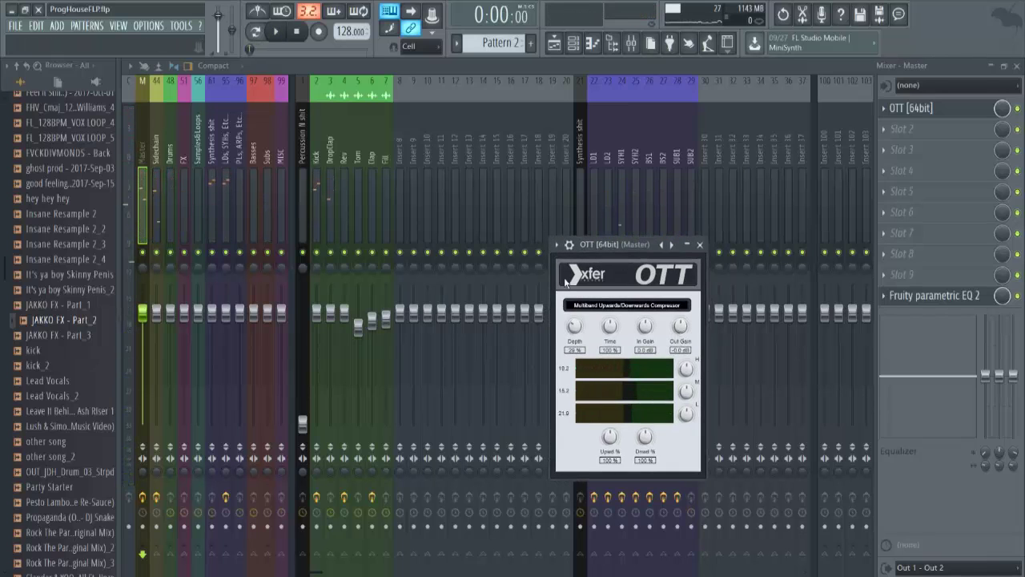
- Play the drop with the master OTT window open and check the master output level
drag(589, 245, 605, 243)
key(space)
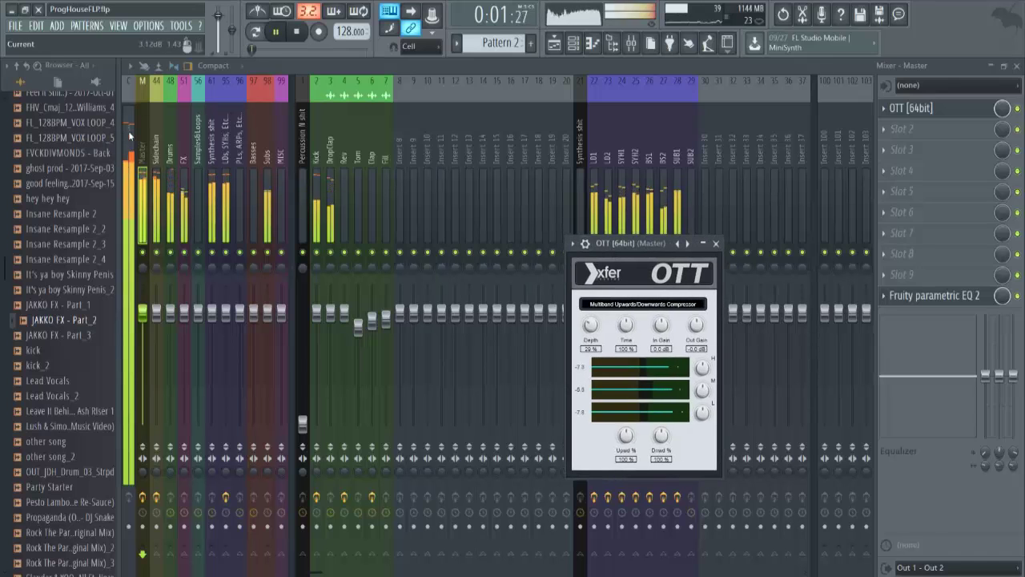
key(space)
- Load iZotope Ozone 5 Imager [64bit] in the master's second effect slot and set the Band 1 width to 100%
click(883, 126)
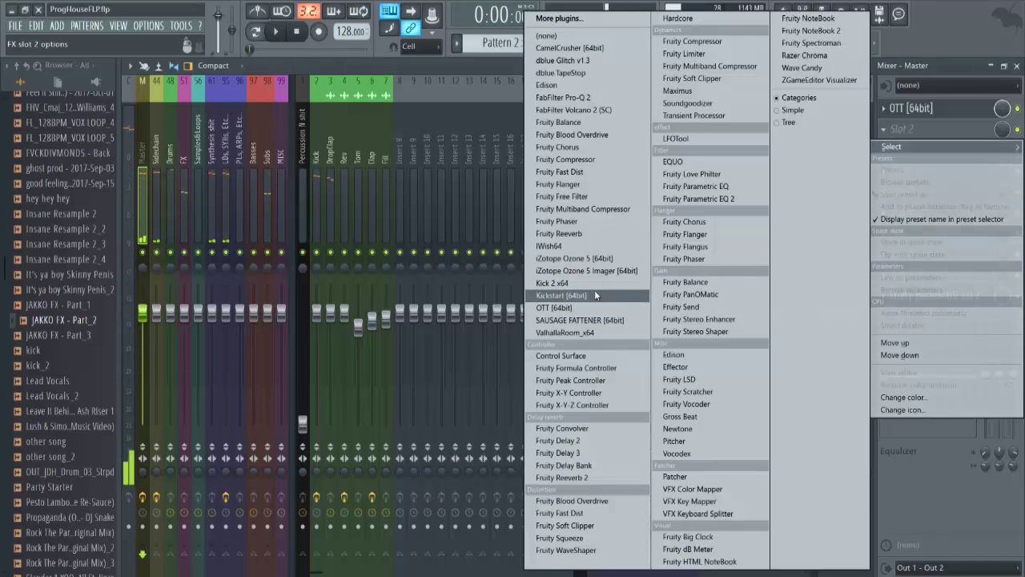
click(611, 272)
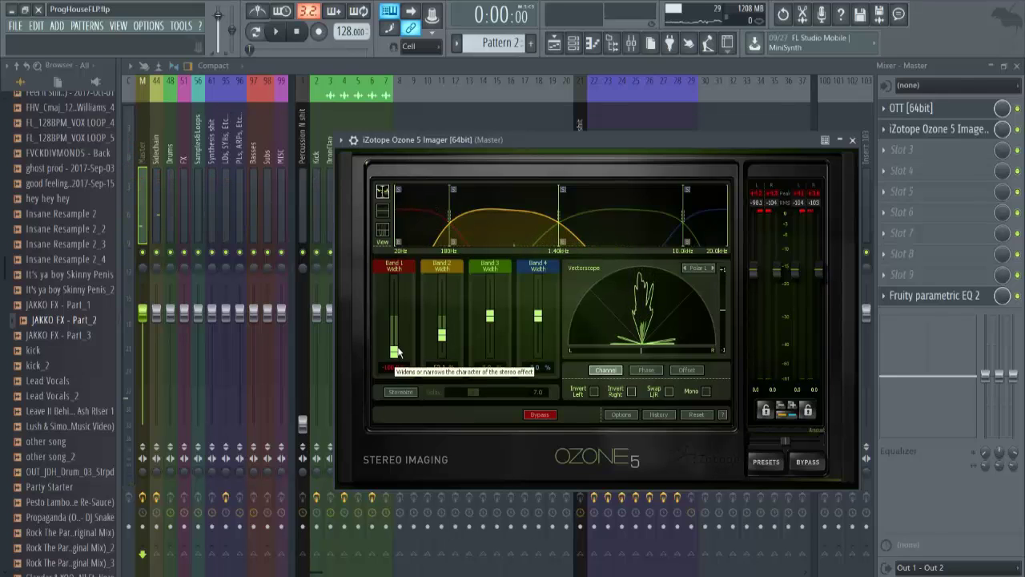
drag(394, 352, 390, 222)
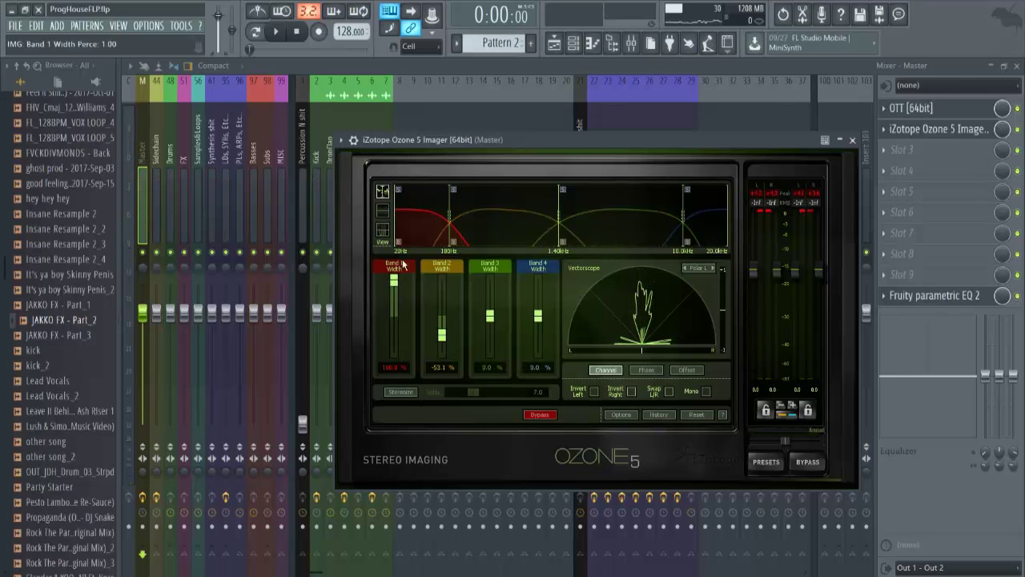
- Return to the playlist, play the arrangement from the start, and save the project
key(F5)
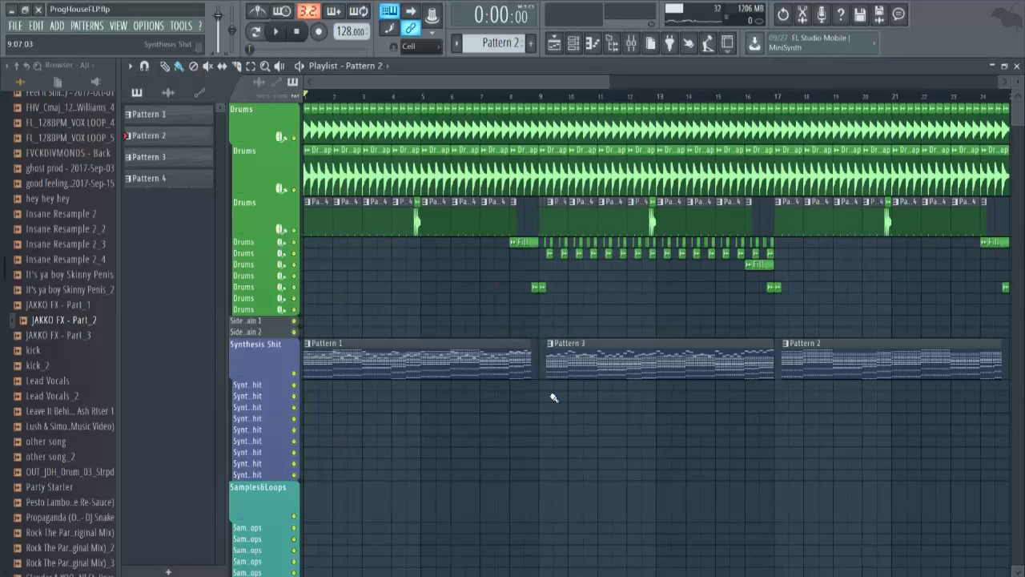
key(space)
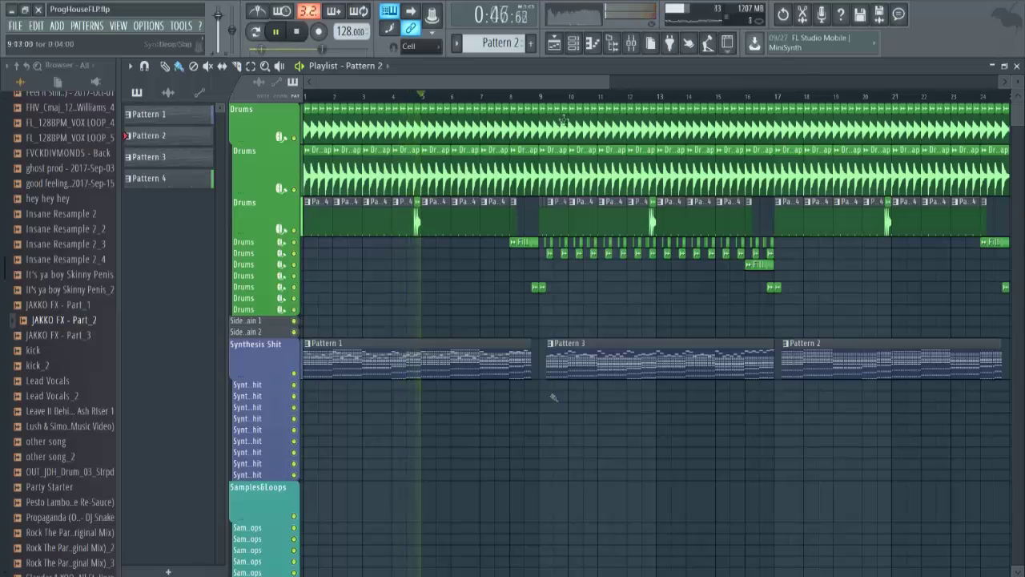
key(space)
key(ctrl+s)
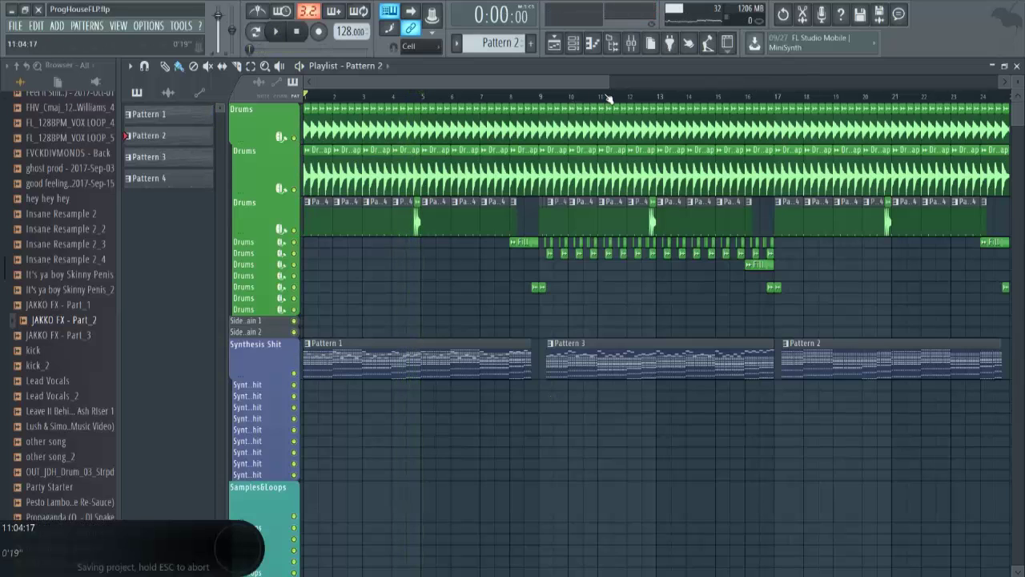
- Fit all 24 bars of the arrangement in the playlist view and select the Pattern 1 clip
drag(607, 84, 628, 125)
click(445, 343)
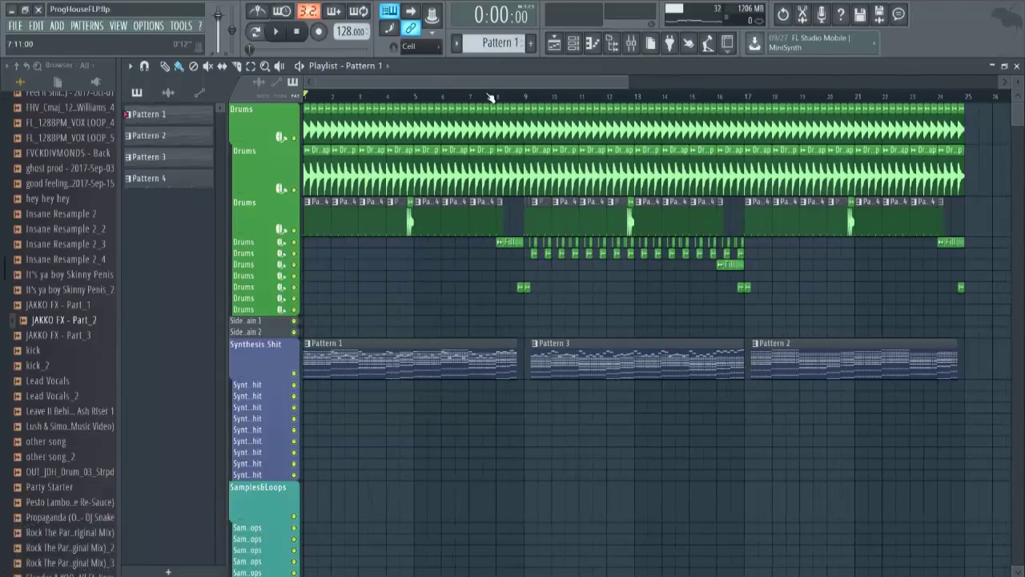